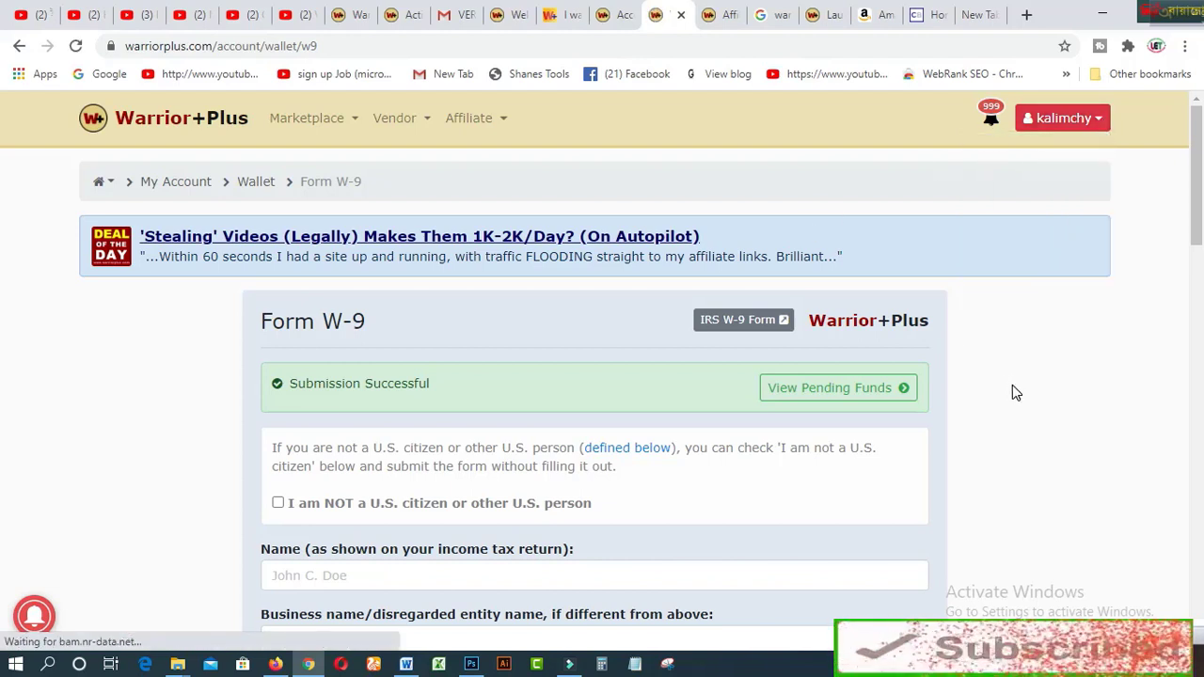
Step: Return to the WarriorPlus dashboard from the account page and open the affiliate Launch Calendar
click(620, 17)
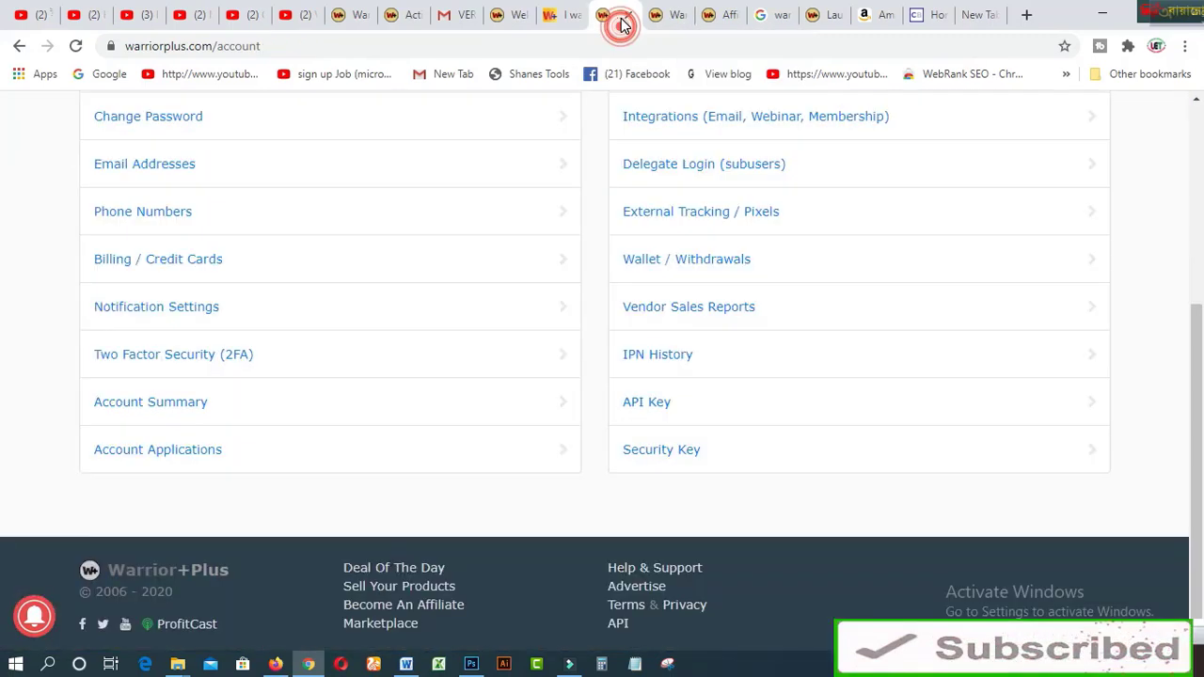
scroll(421, 211, up, 1)
scroll(420, 211, up, 3)
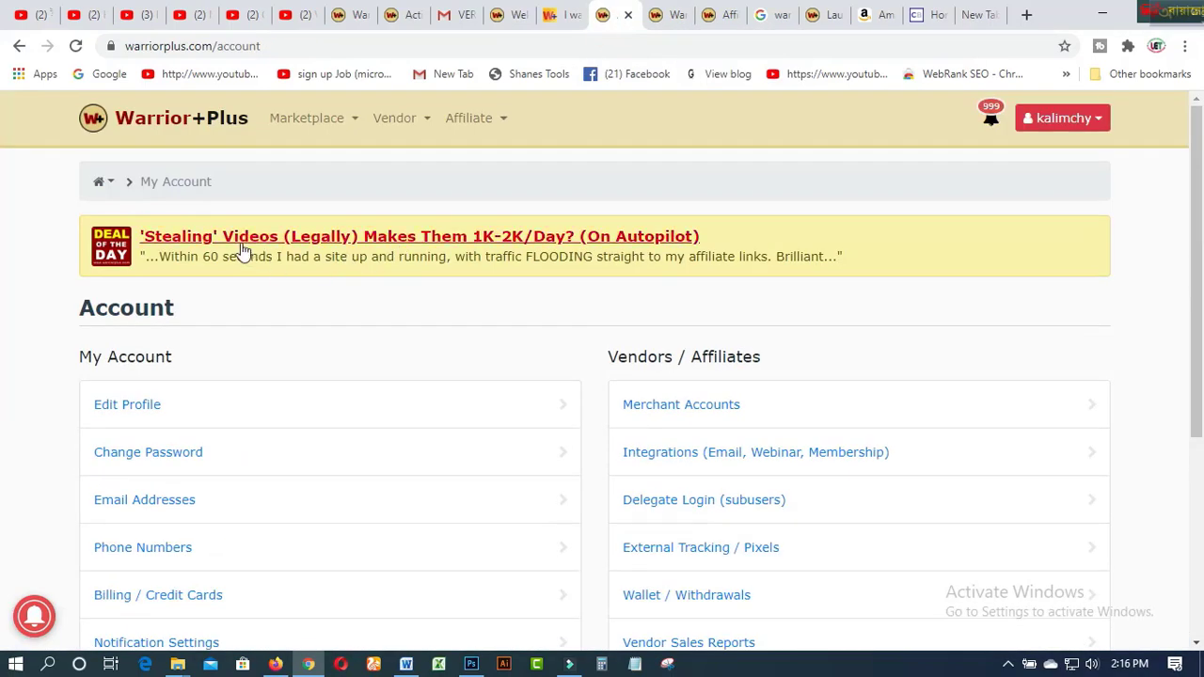
click(179, 129)
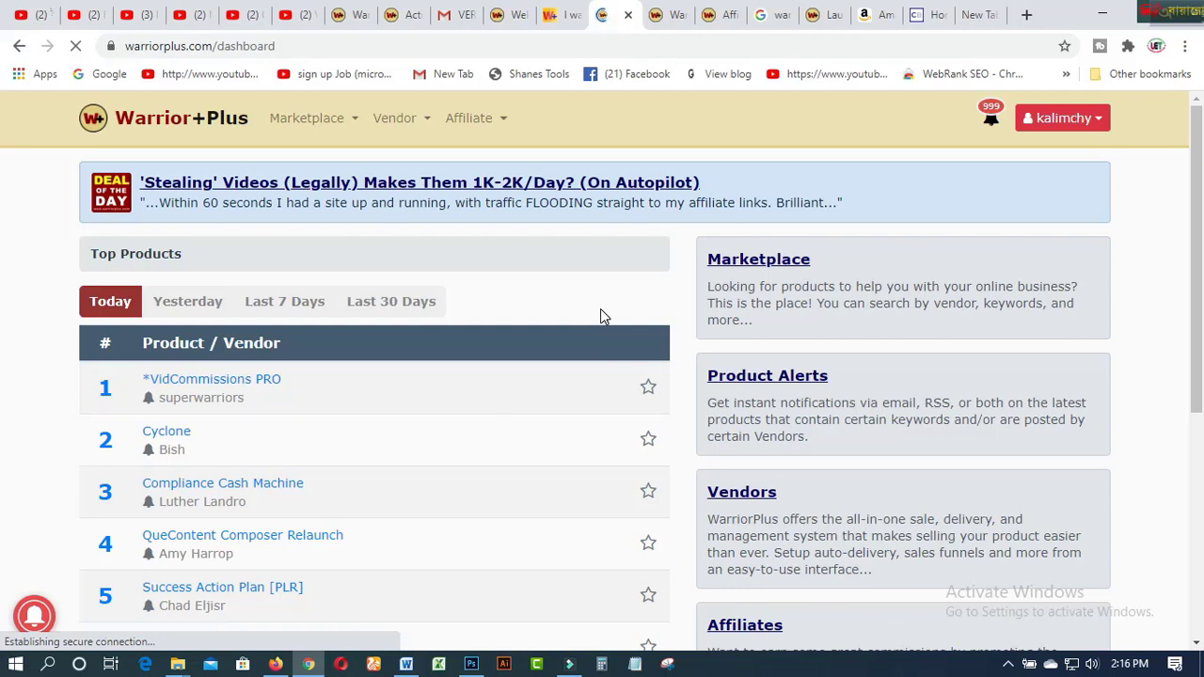
mouse_move(509, 132)
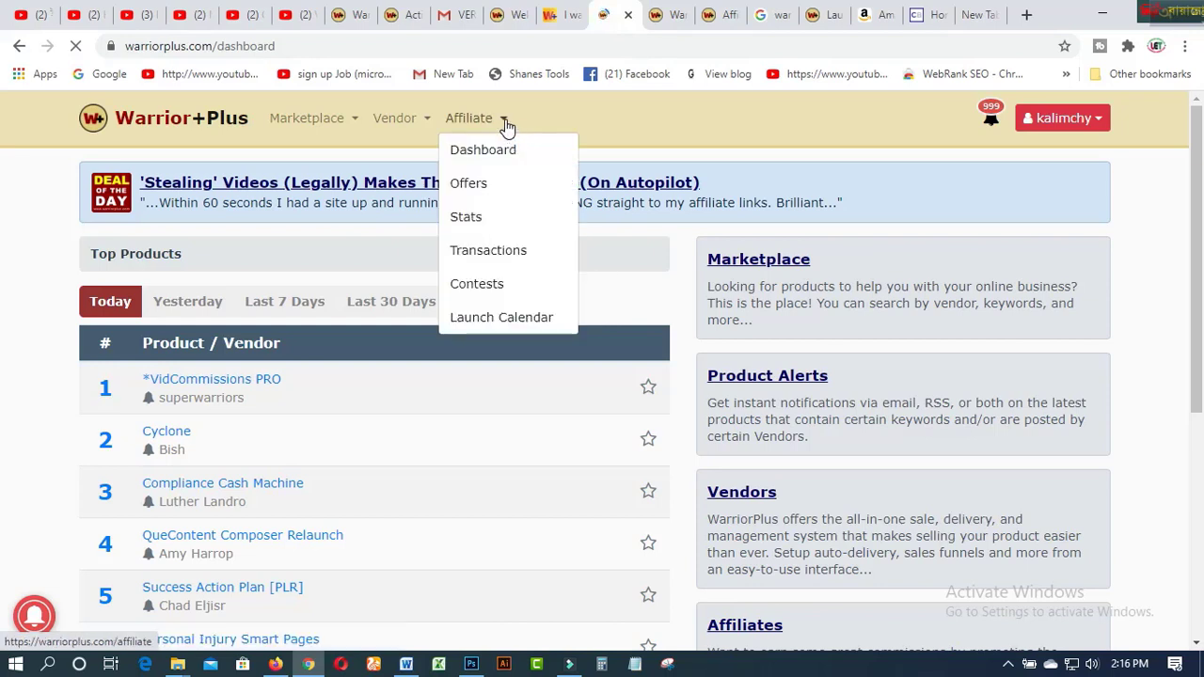
click(524, 320)
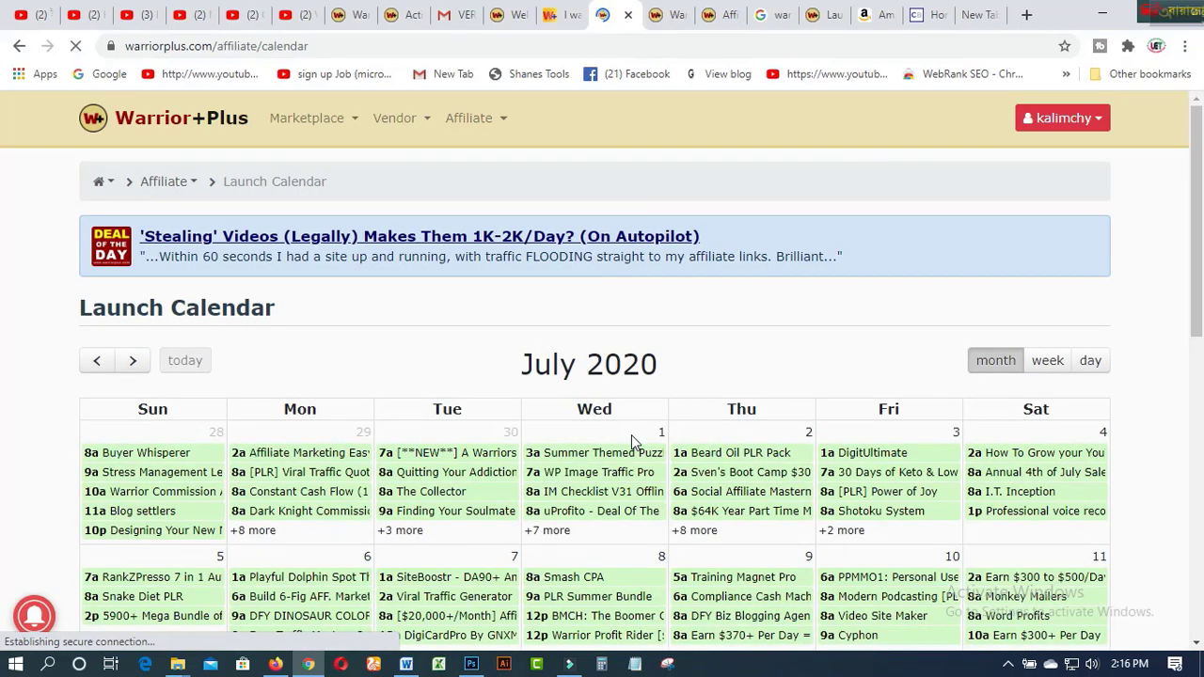
Step: Examine the product launches listed in the July 2020 calendar, including those scheduled from 13 July onward
scroll(634, 436, down, 1)
scroll(633, 436, down, 1)
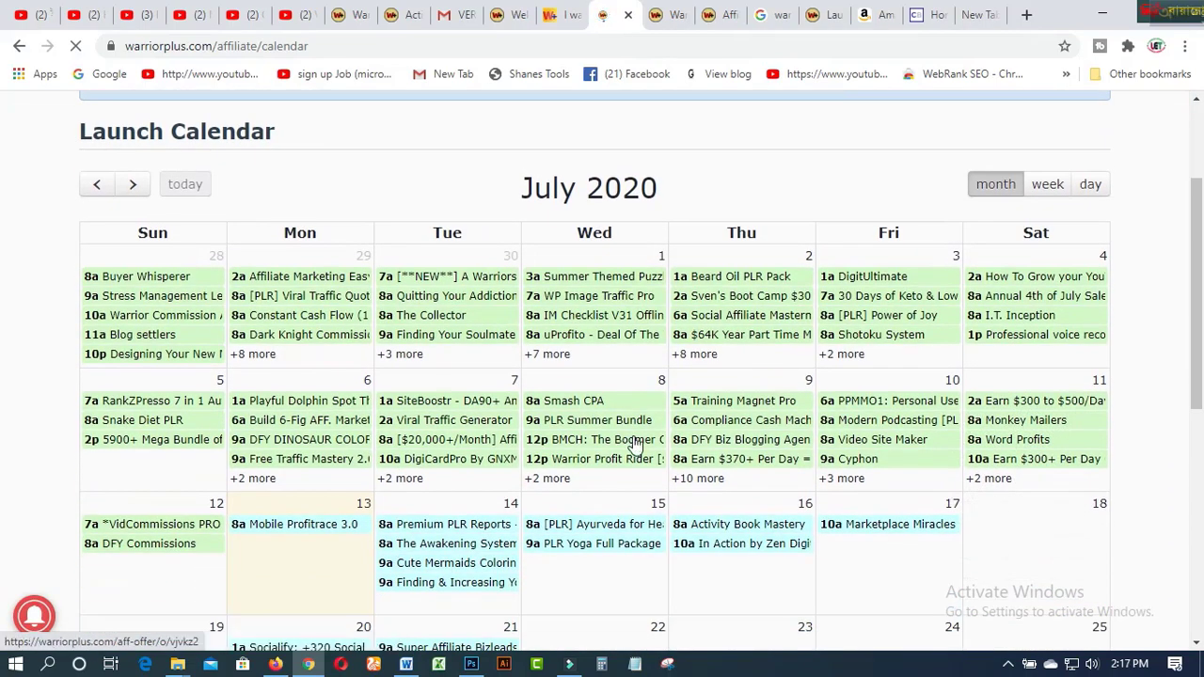
scroll(633, 435, down, 1)
scroll(634, 449, down, 1)
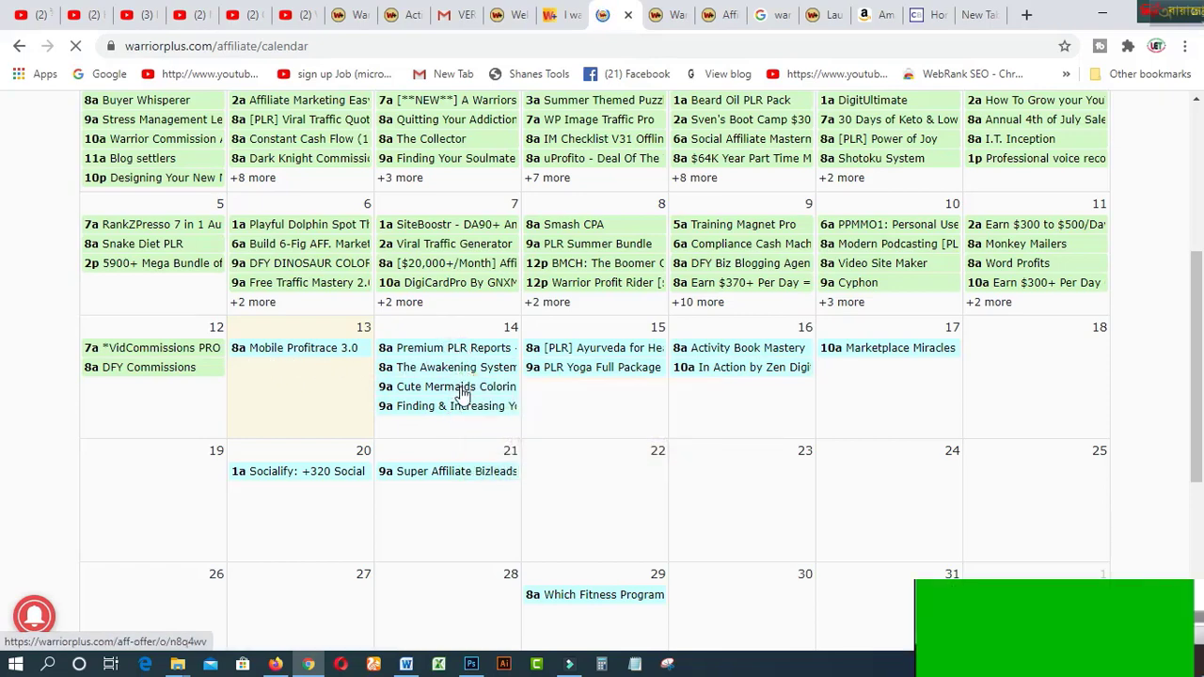
mouse_move(461, 423)
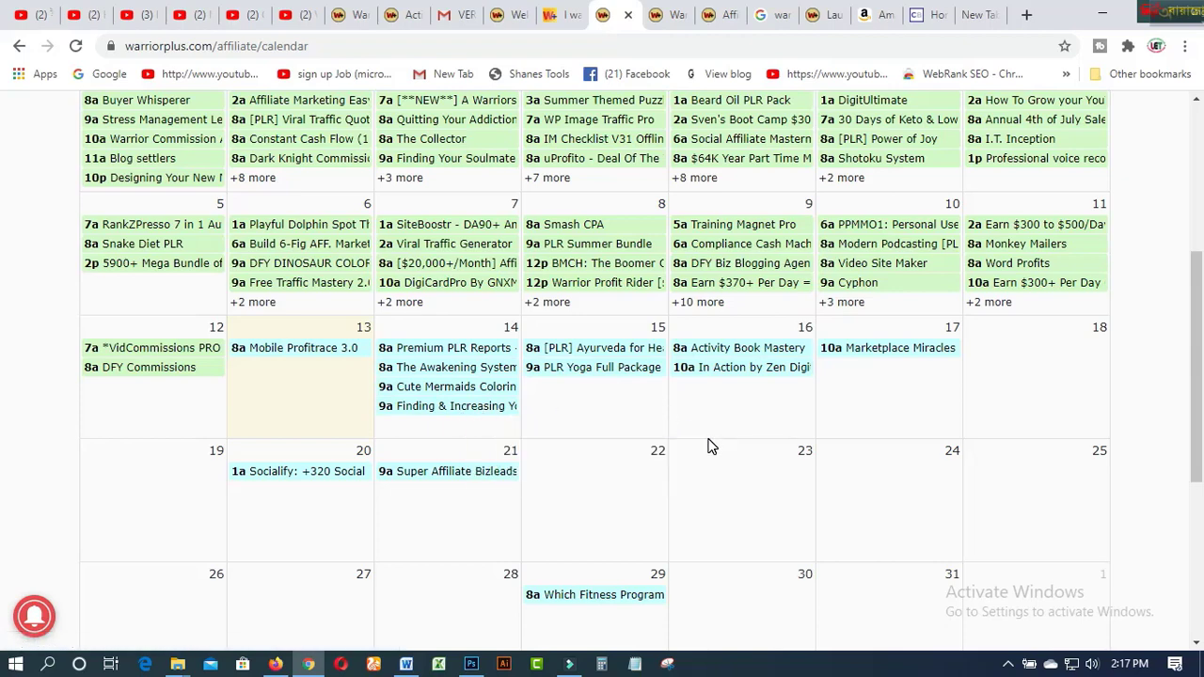
scroll(710, 447, up, 2)
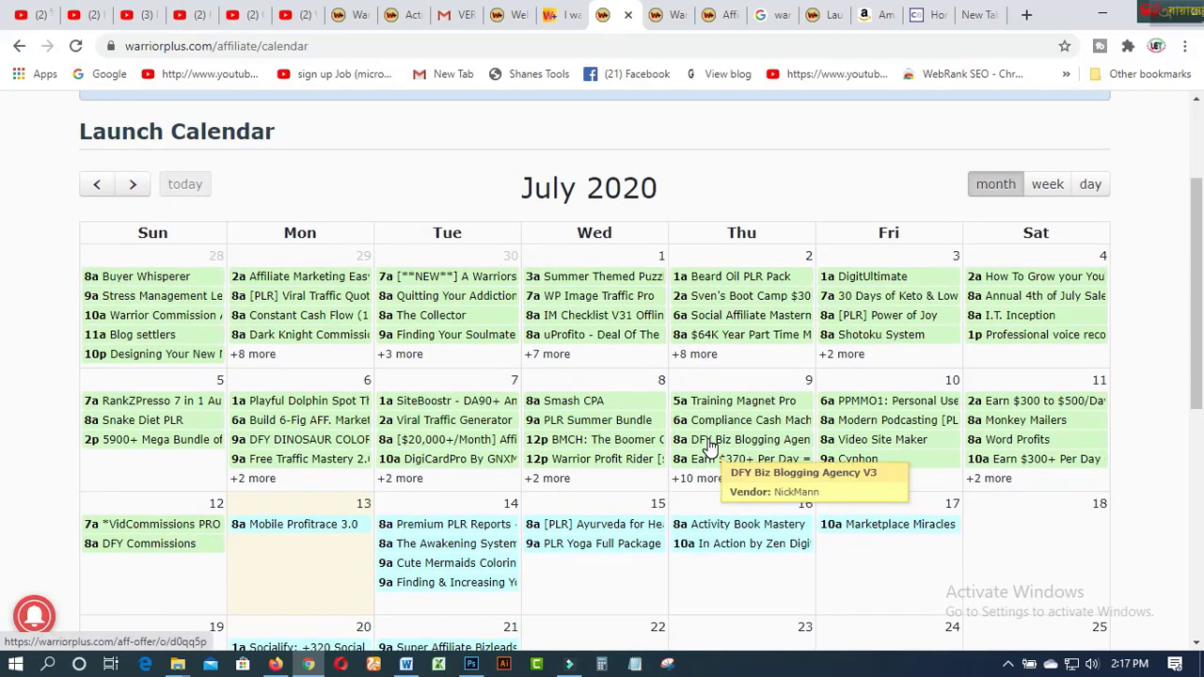
scroll(710, 447, down, 1)
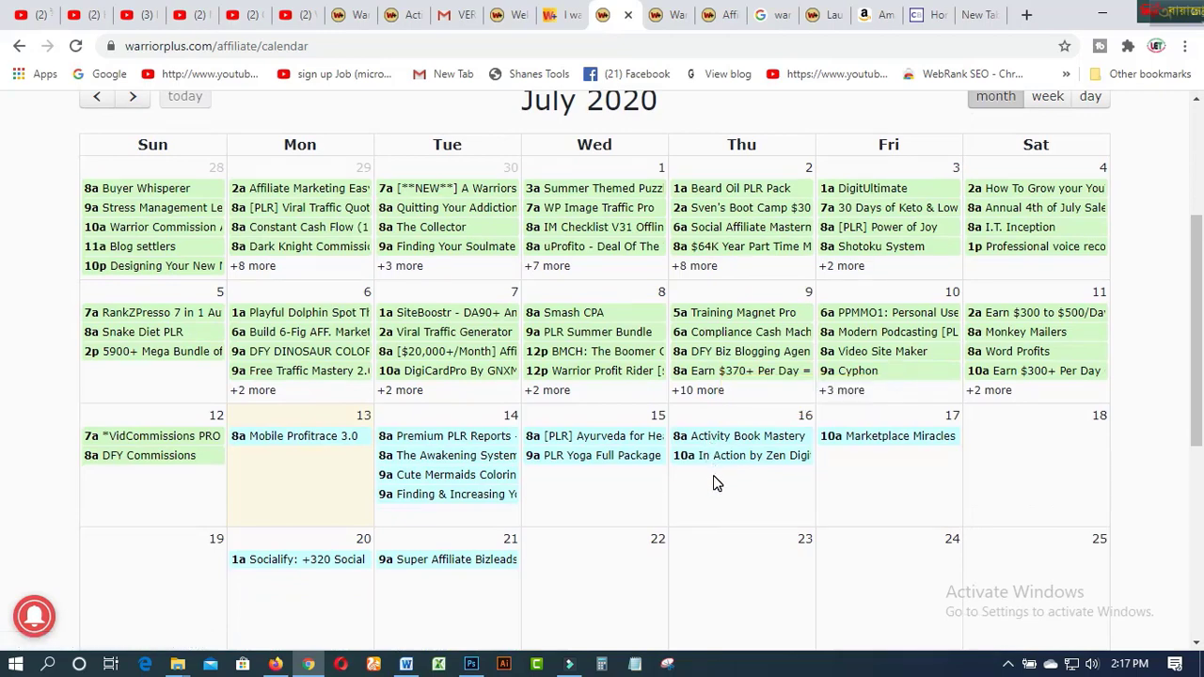
scroll(713, 475, up, 3)
Step: Switch to the already open Affiliate Offers page and view the sales, conversion and visitor value columns of the first offers
click(666, 17)
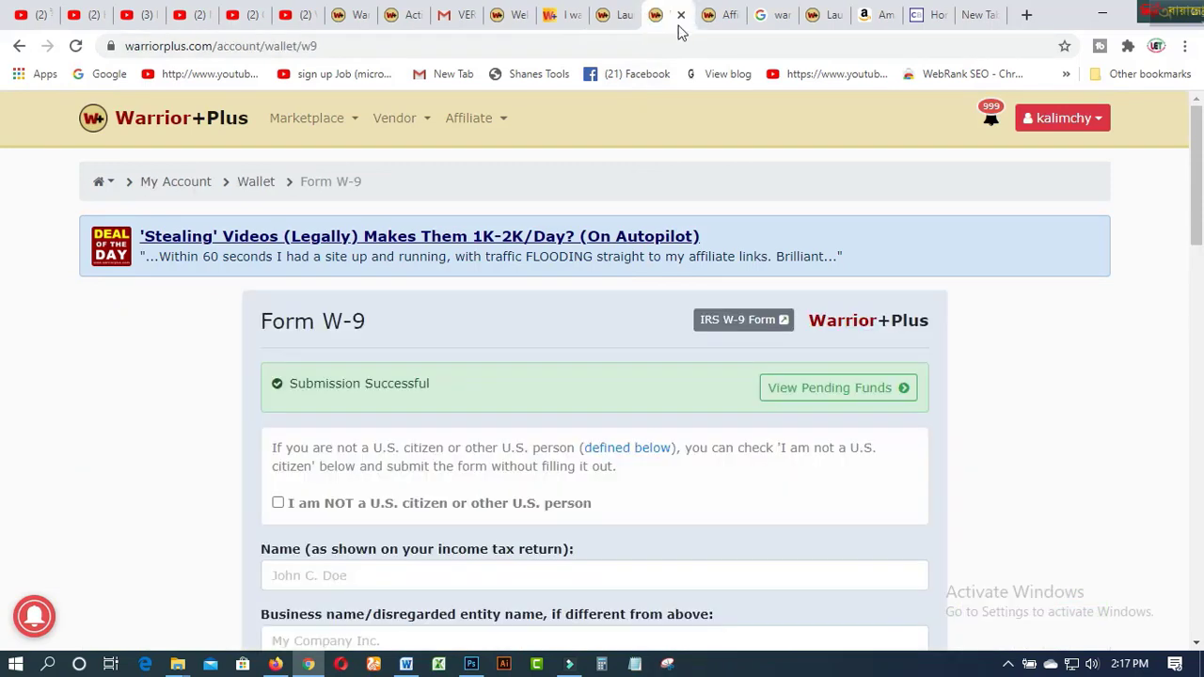
click(720, 17)
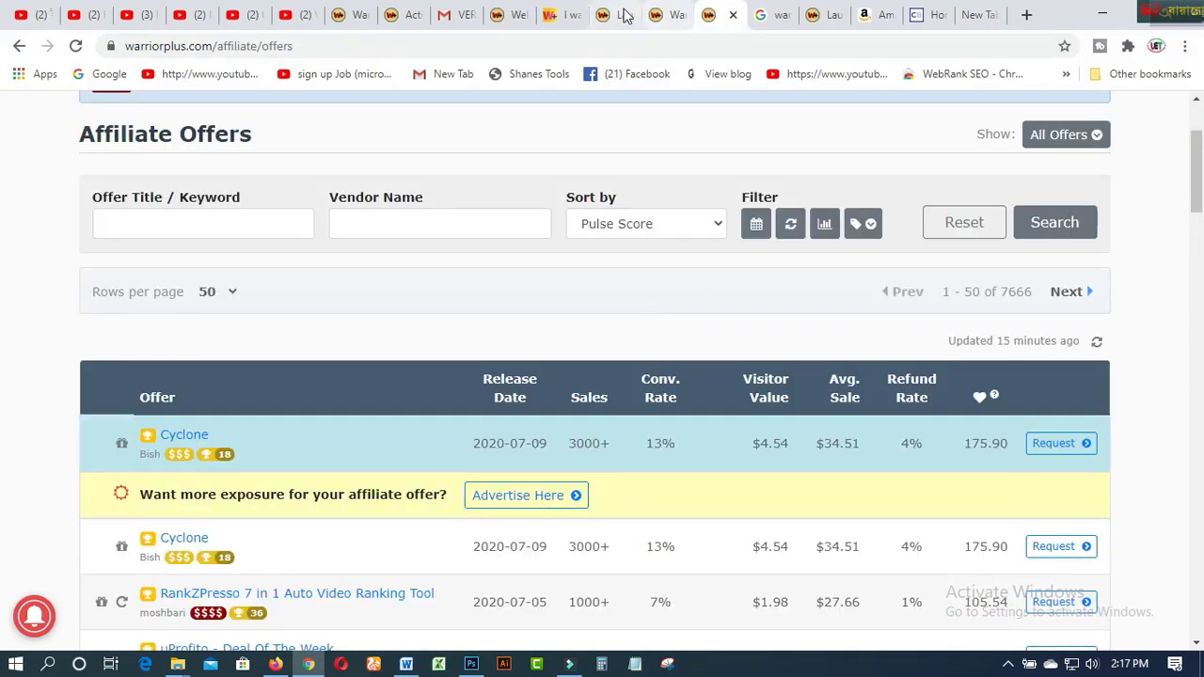
click(668, 17)
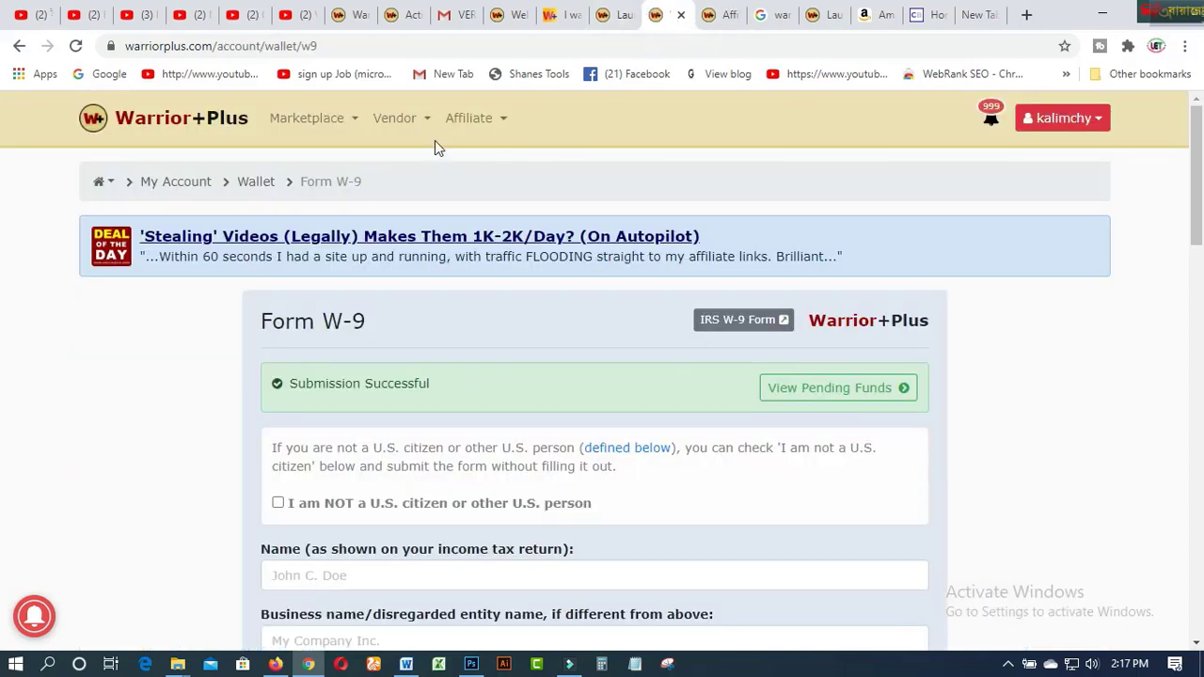
mouse_move(426, 129)
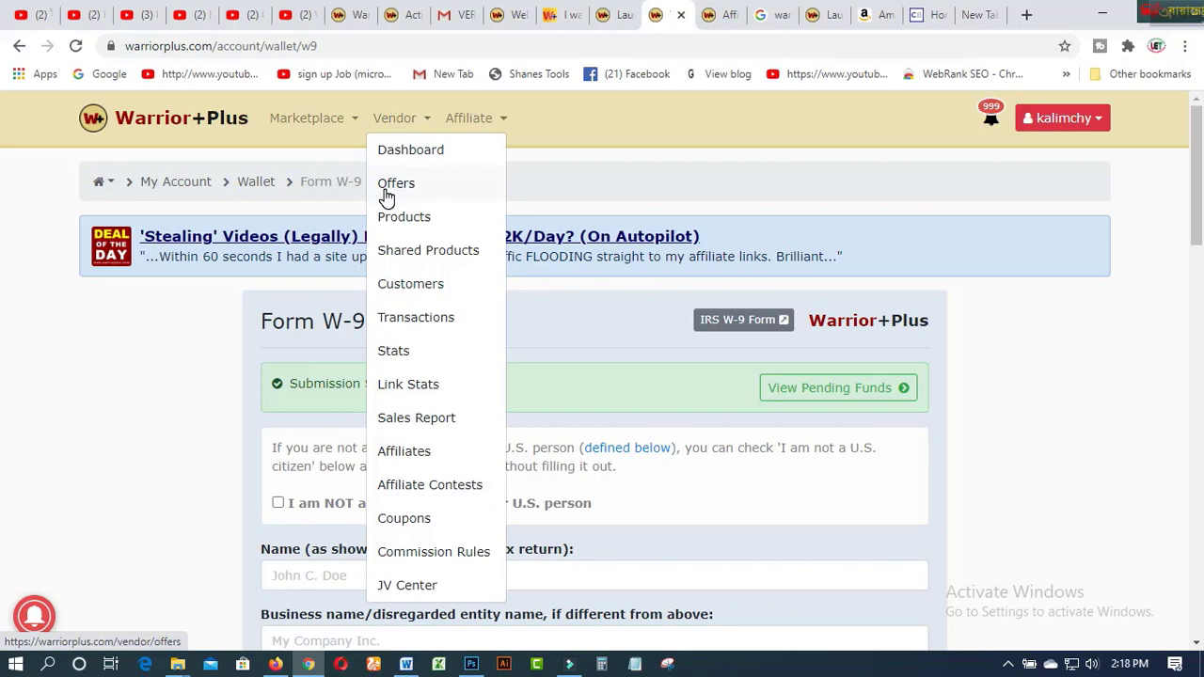
click(715, 14)
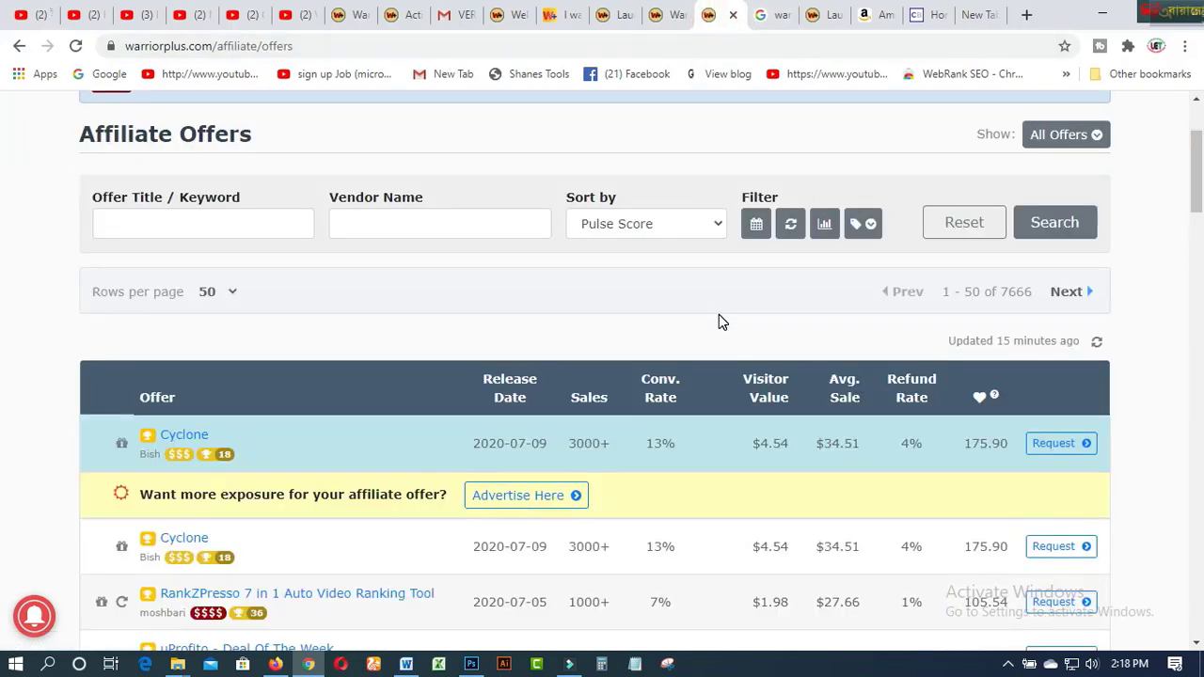
scroll(719, 322, down, 1)
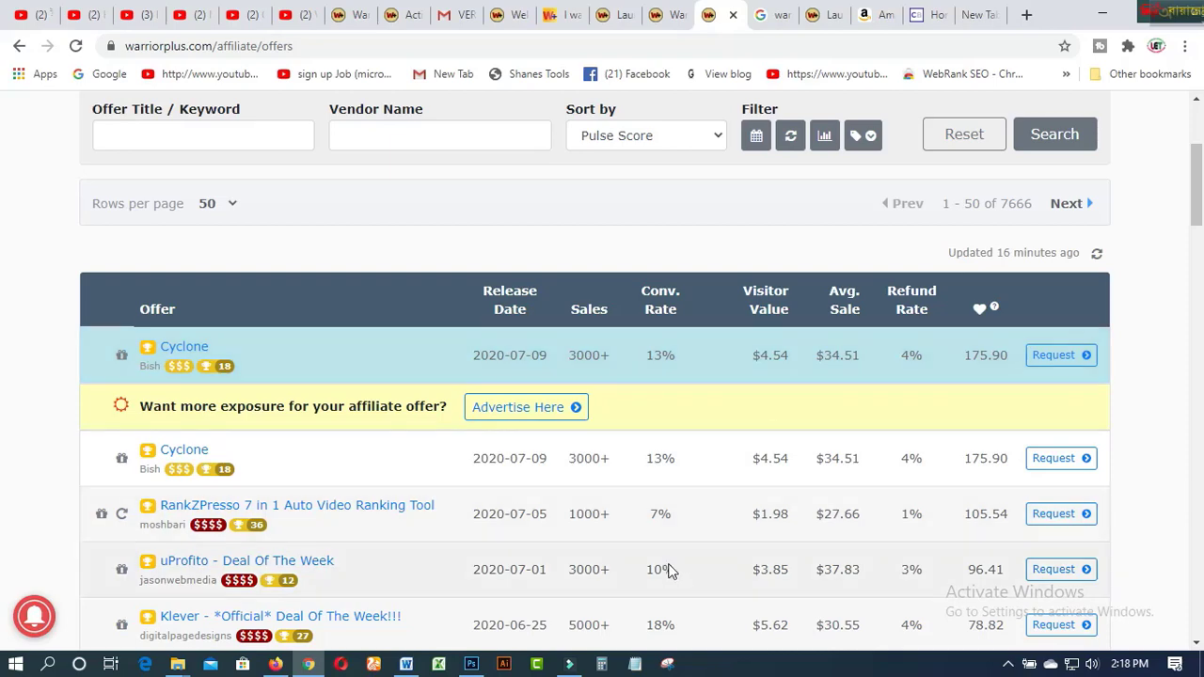
Step: Switch to Calculator and multiply 20 by the Cyclone offer's visitor value of 4.54
click(602, 666)
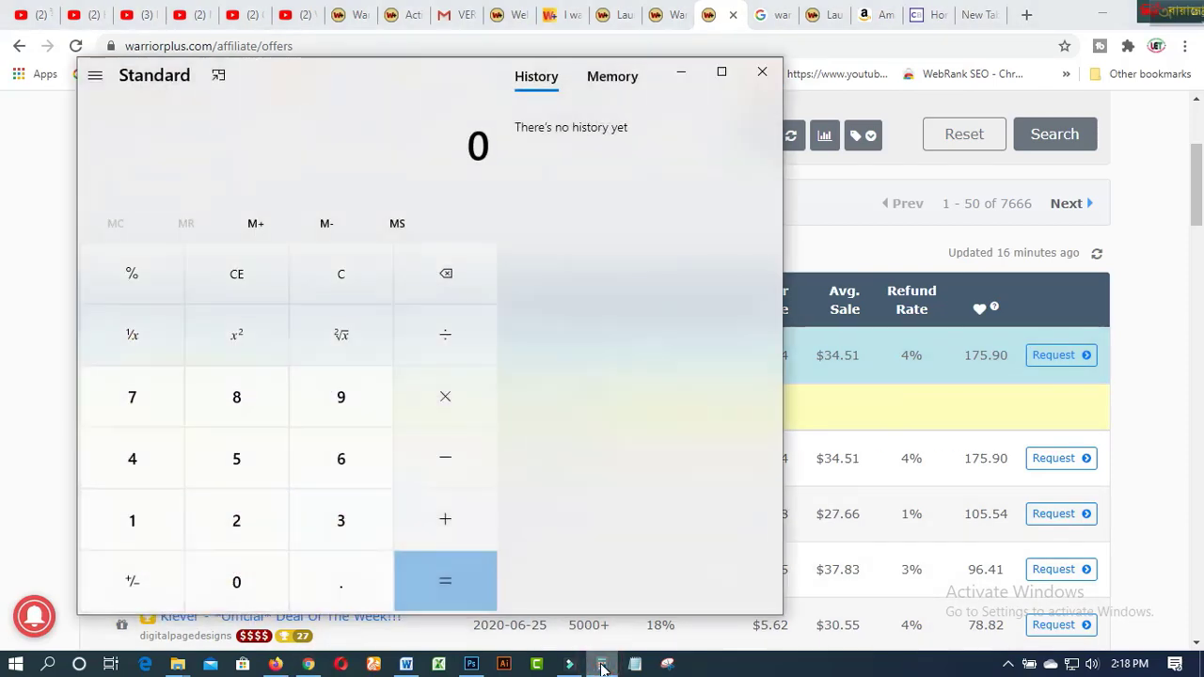
click(237, 525)
click(236, 582)
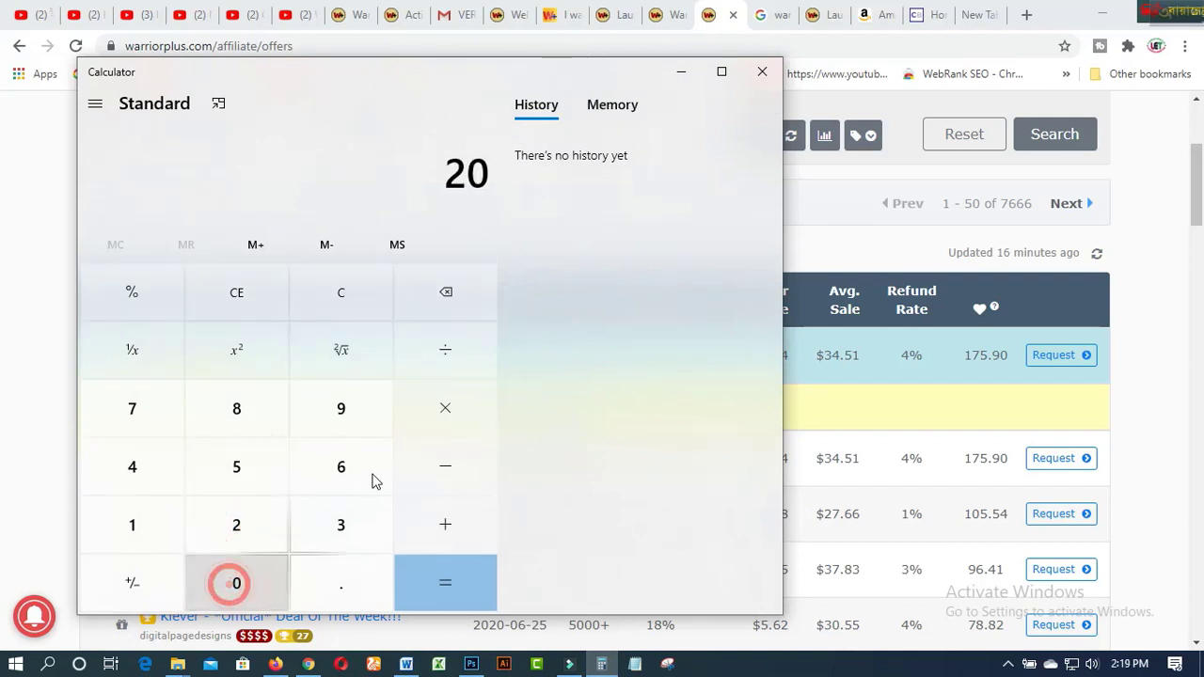
click(448, 412)
drag(498, 84, 383, 76)
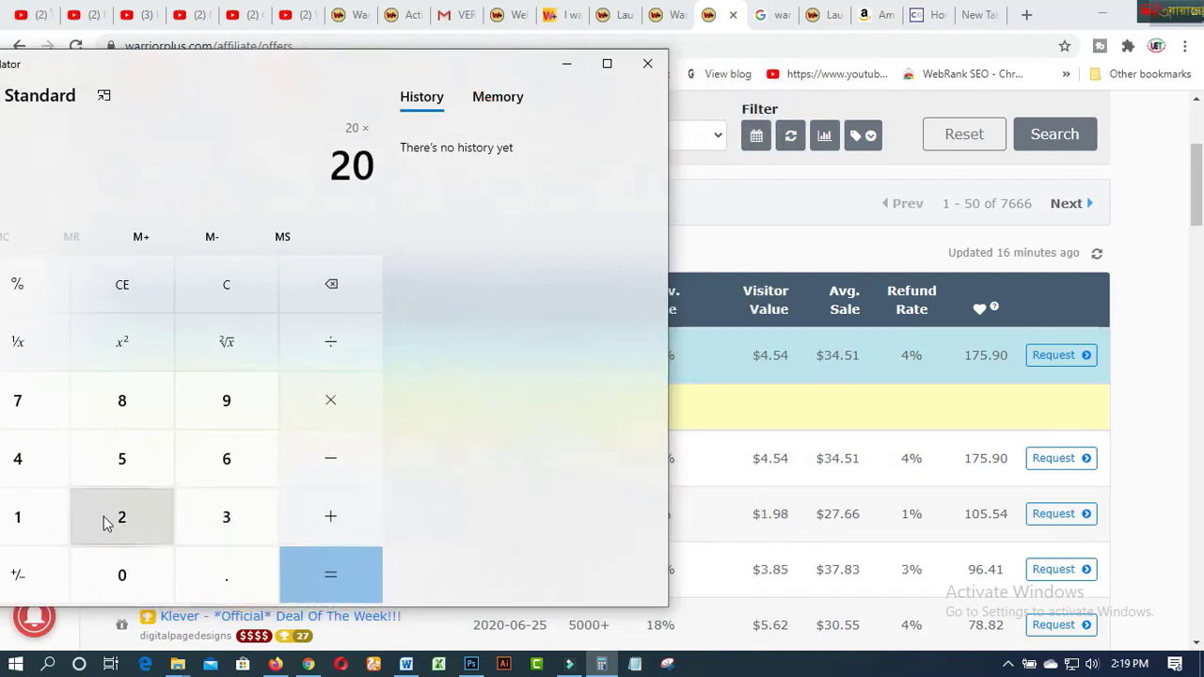
click(19, 461)
click(226, 581)
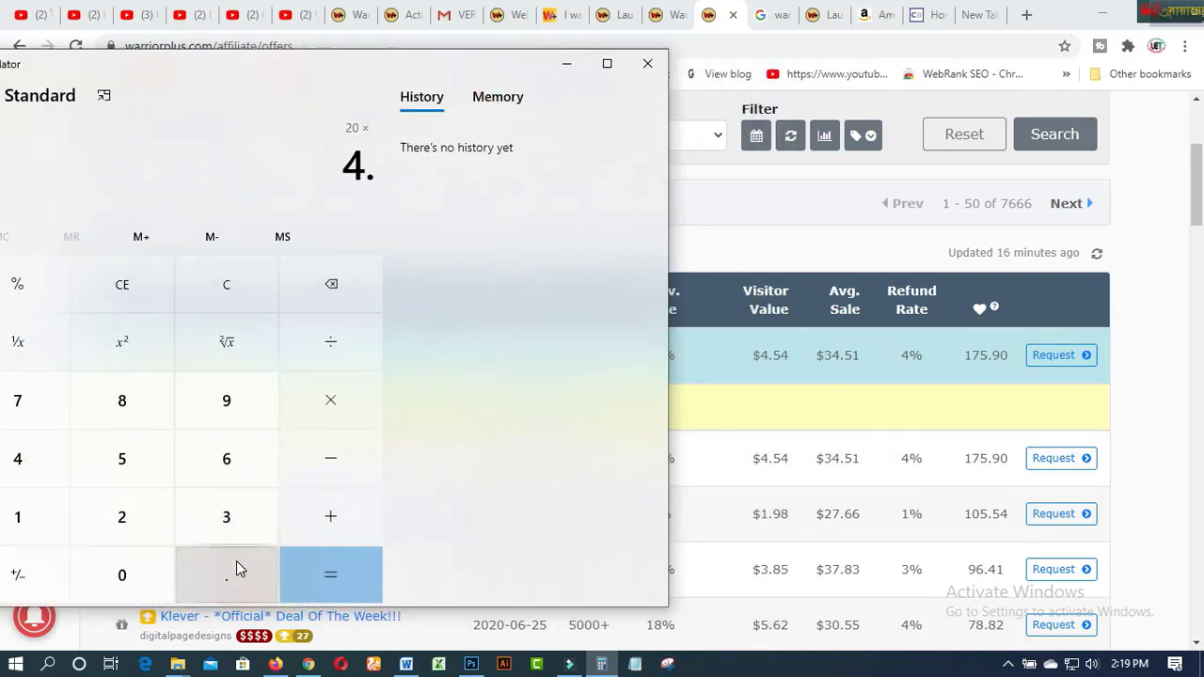
click(123, 462)
click(17, 459)
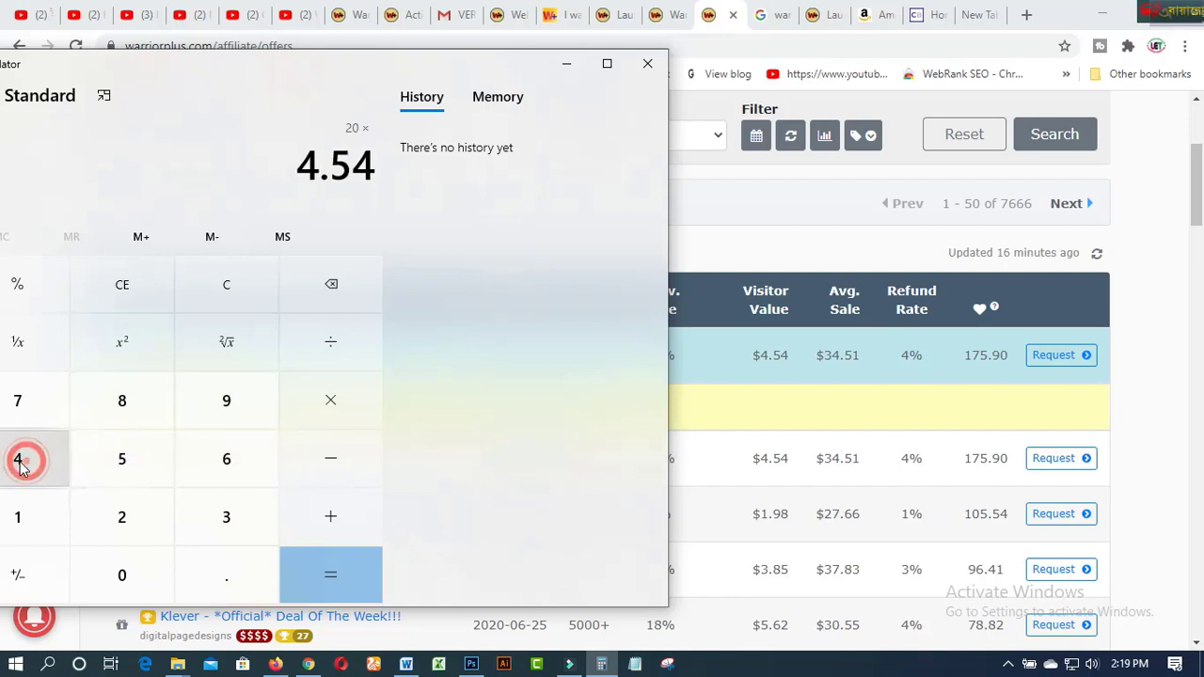
click(339, 581)
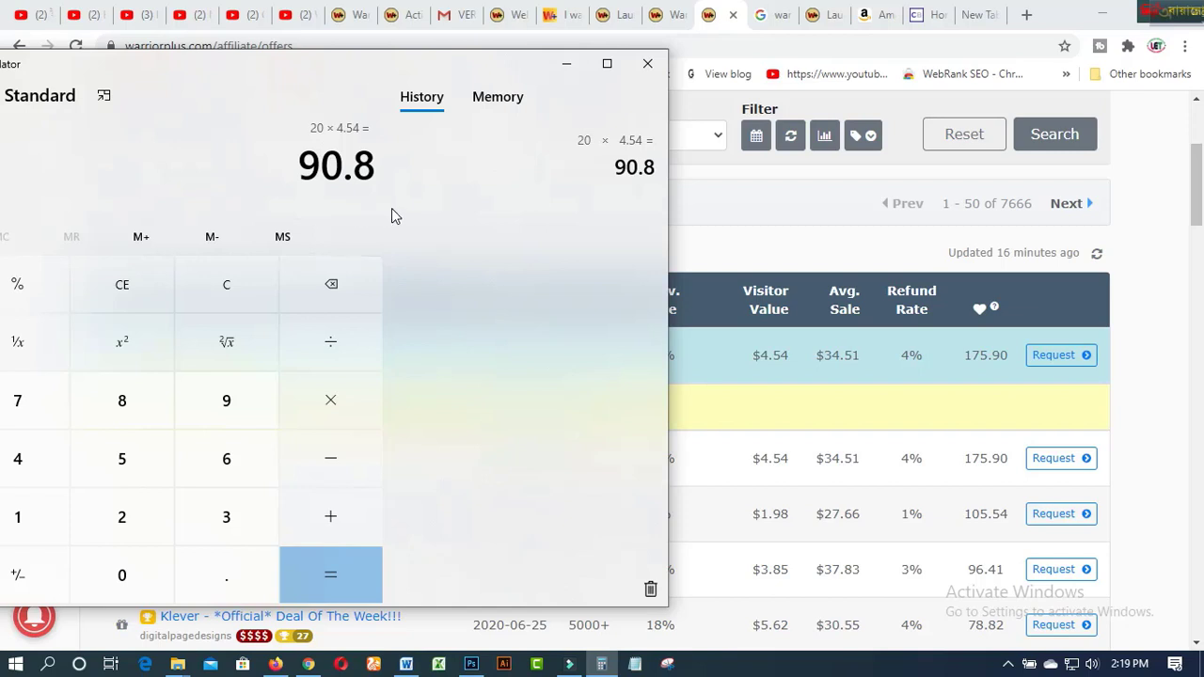
Step: Multiply the calculated result by 80, and put Calculator away to return to the Affiliate Offers list
click(329, 402)
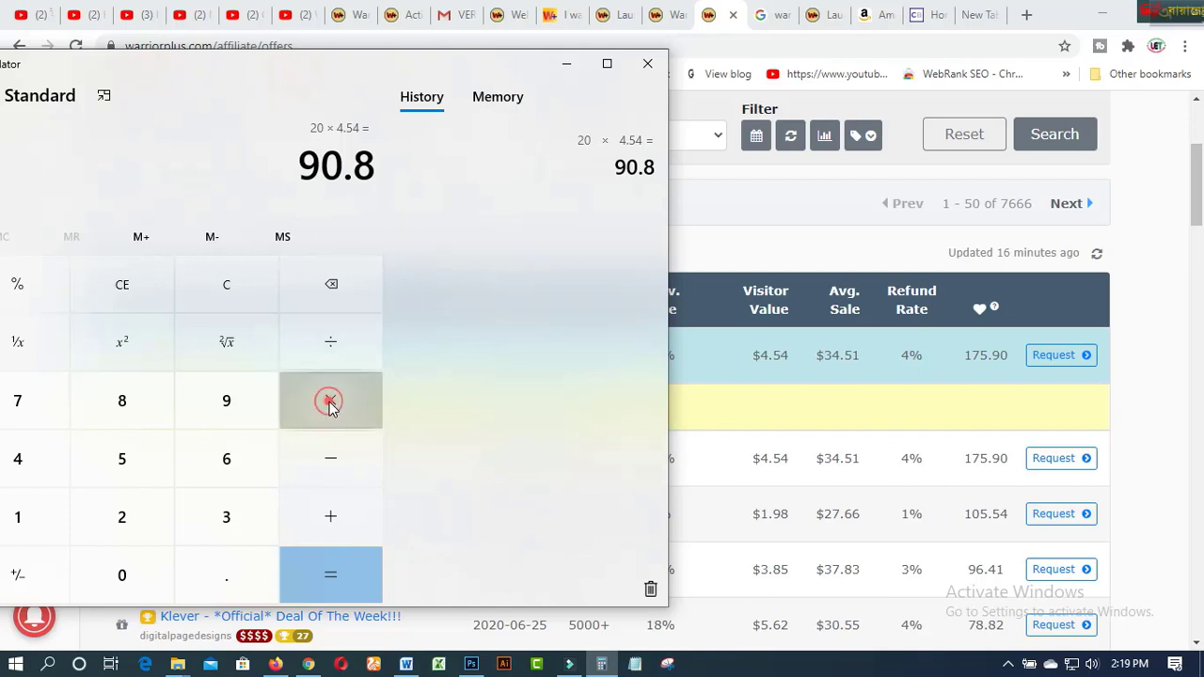
click(141, 402)
click(122, 577)
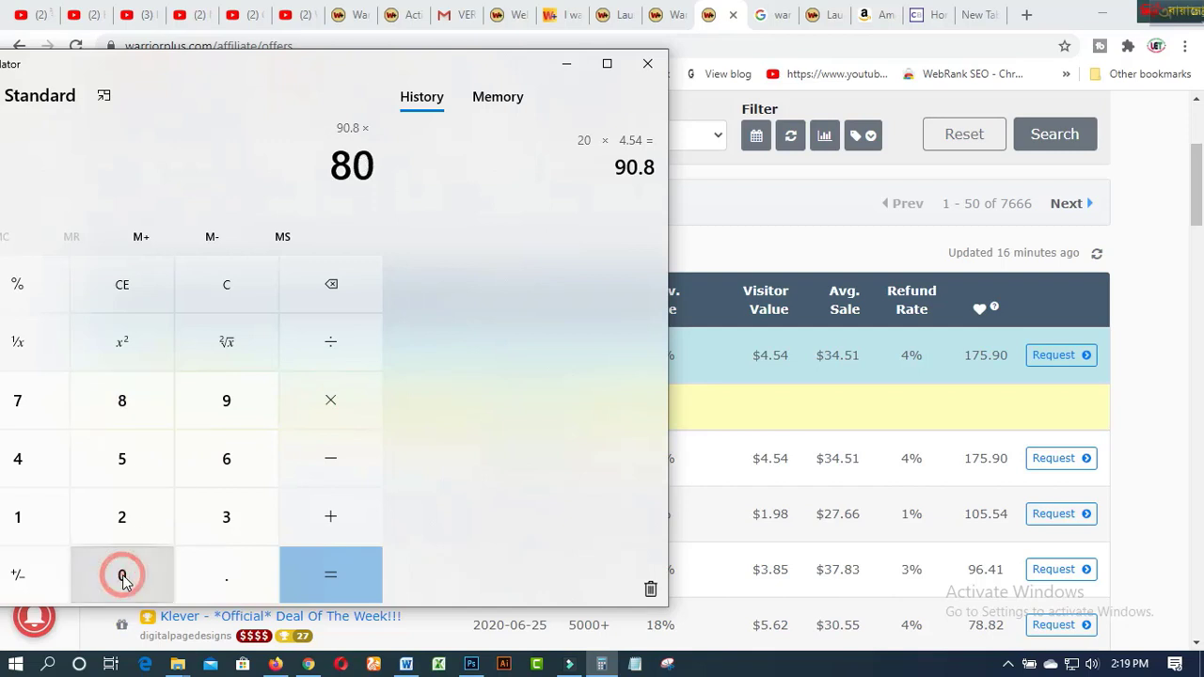
click(339, 579)
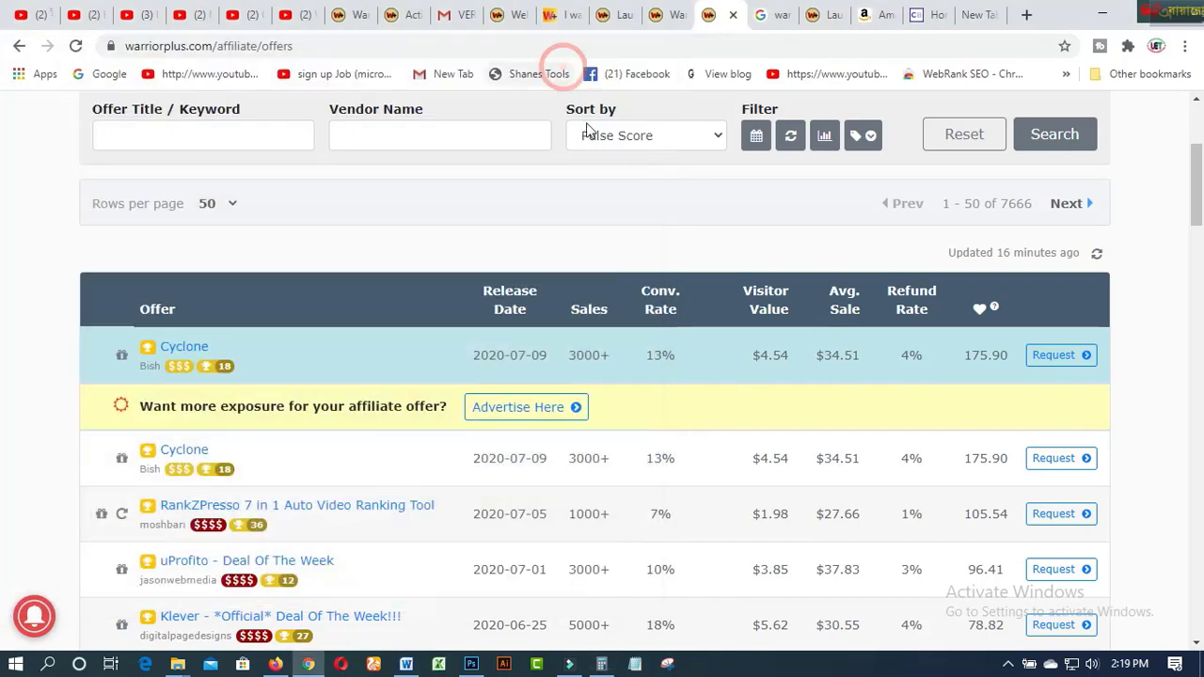
click(566, 66)
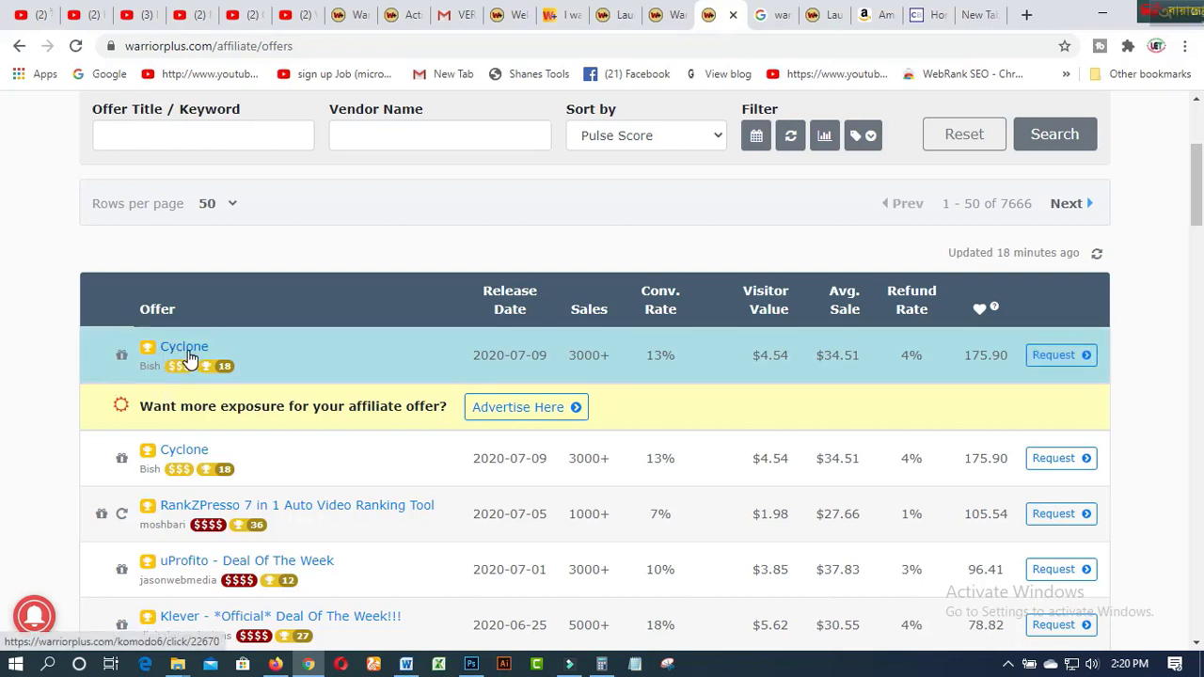
Step: Open the affiliate request page of the highlighted Cyclone offer and view its overview and affiliate information
click(1066, 360)
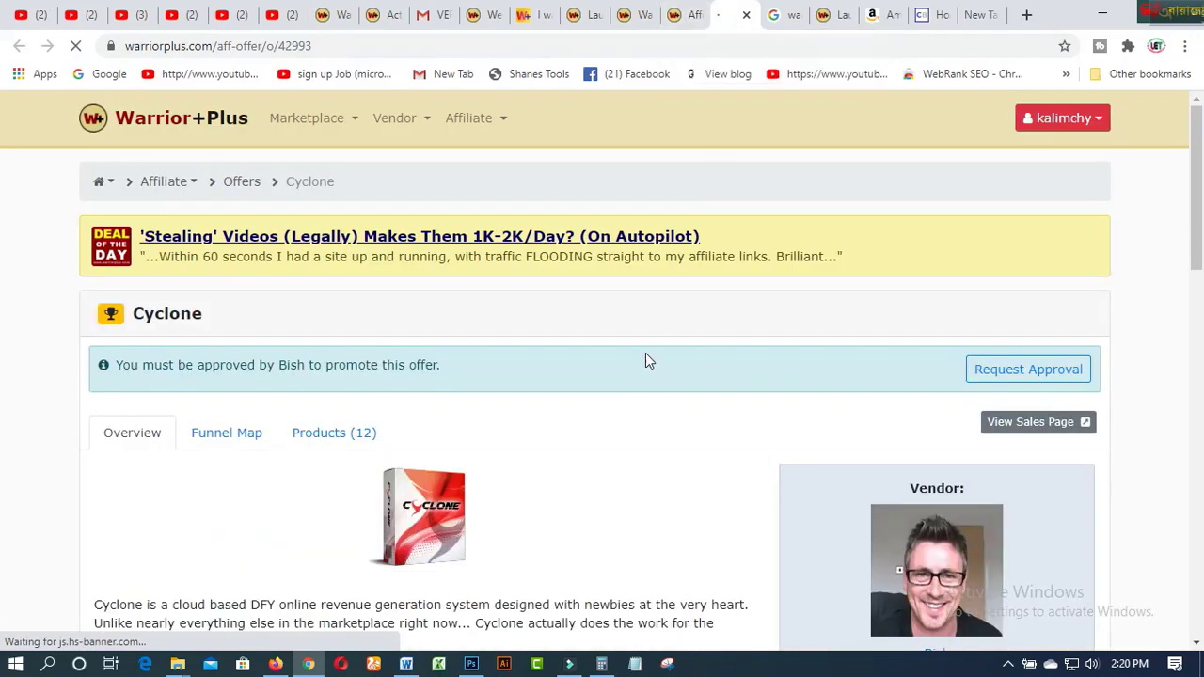
scroll(640, 376, down, 3)
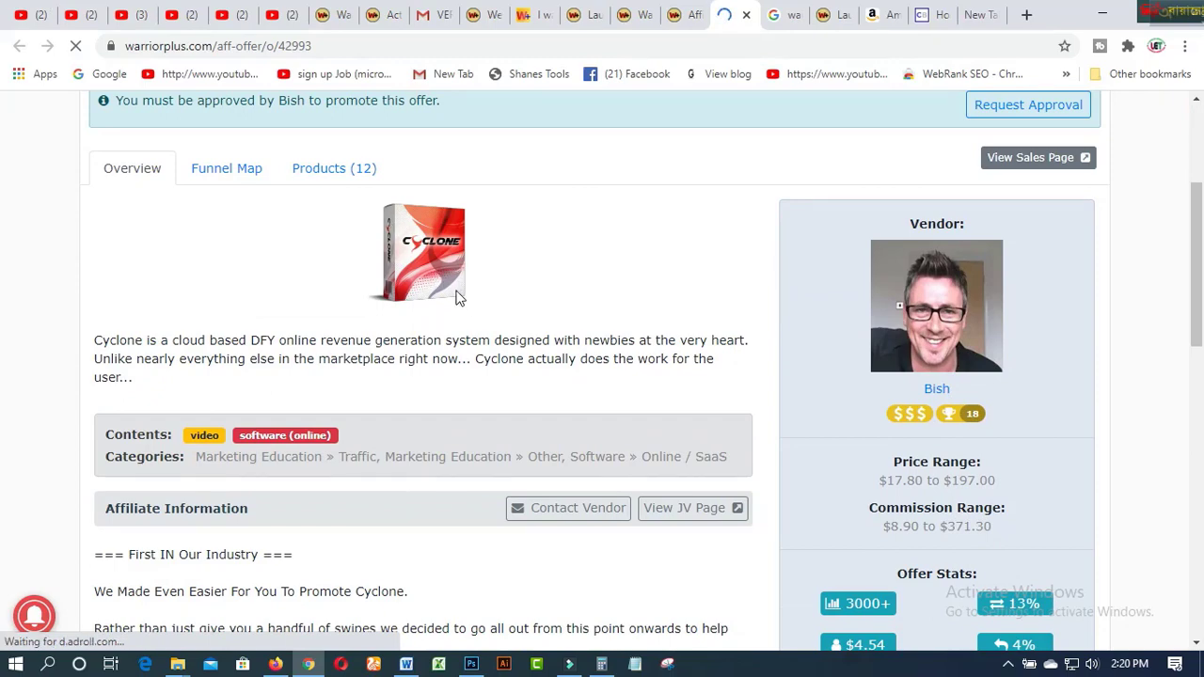
scroll(459, 280, down, 1)
scroll(459, 280, down, 4)
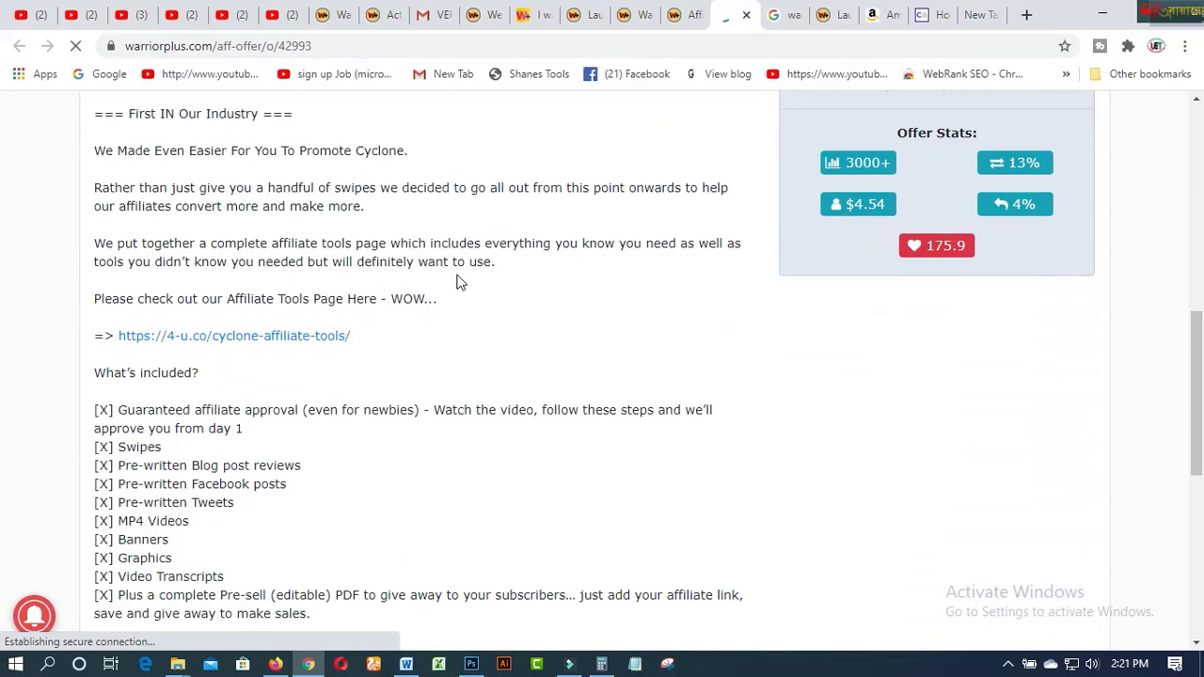
click(321, 346)
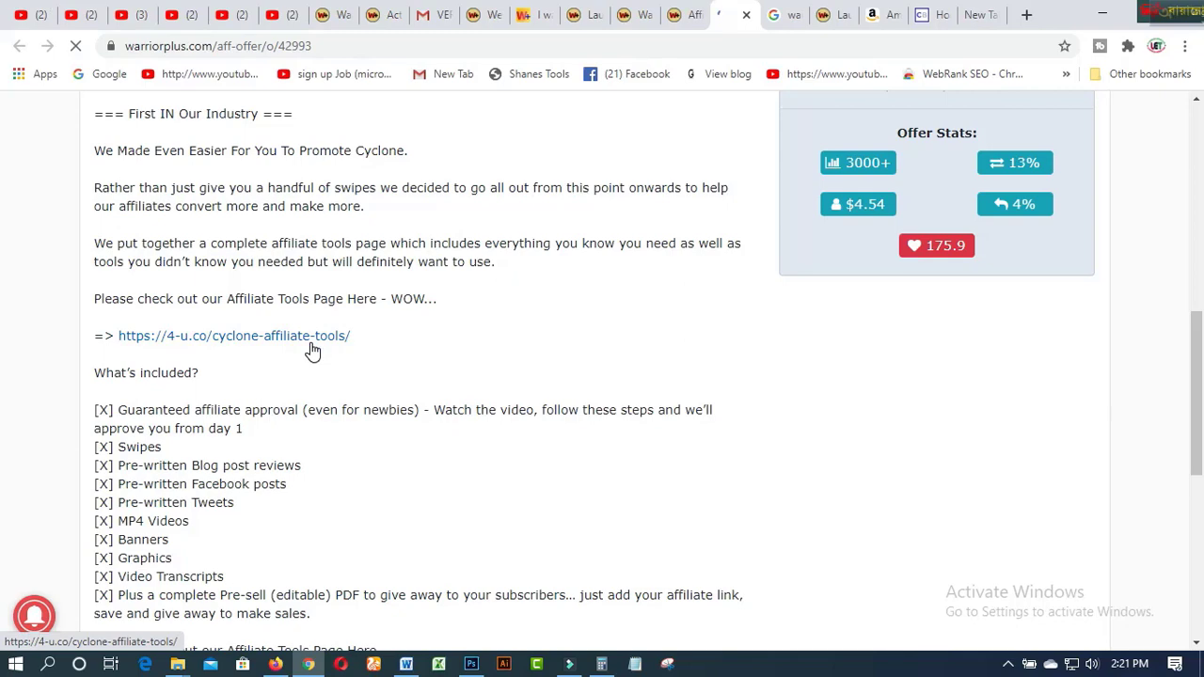
Step: Examine the promotional materials included with the Cyclone offer and its affiliate contests with their dates and prizes
scroll(356, 353, down, 2)
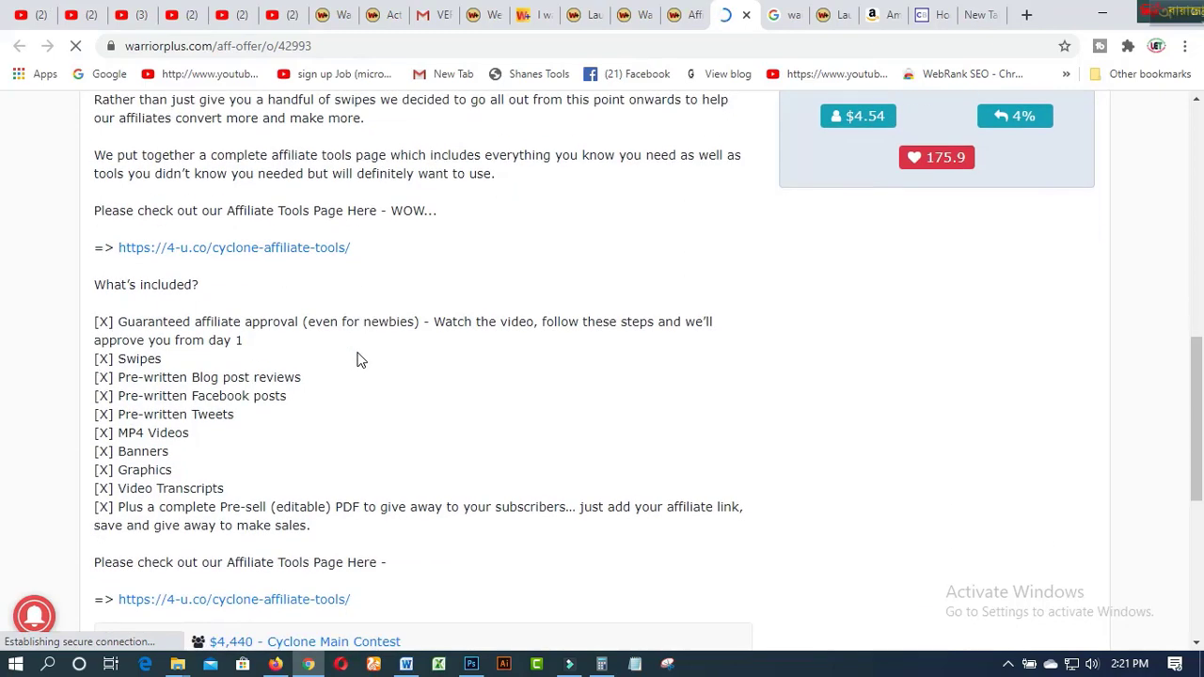
scroll(264, 325, down, 2)
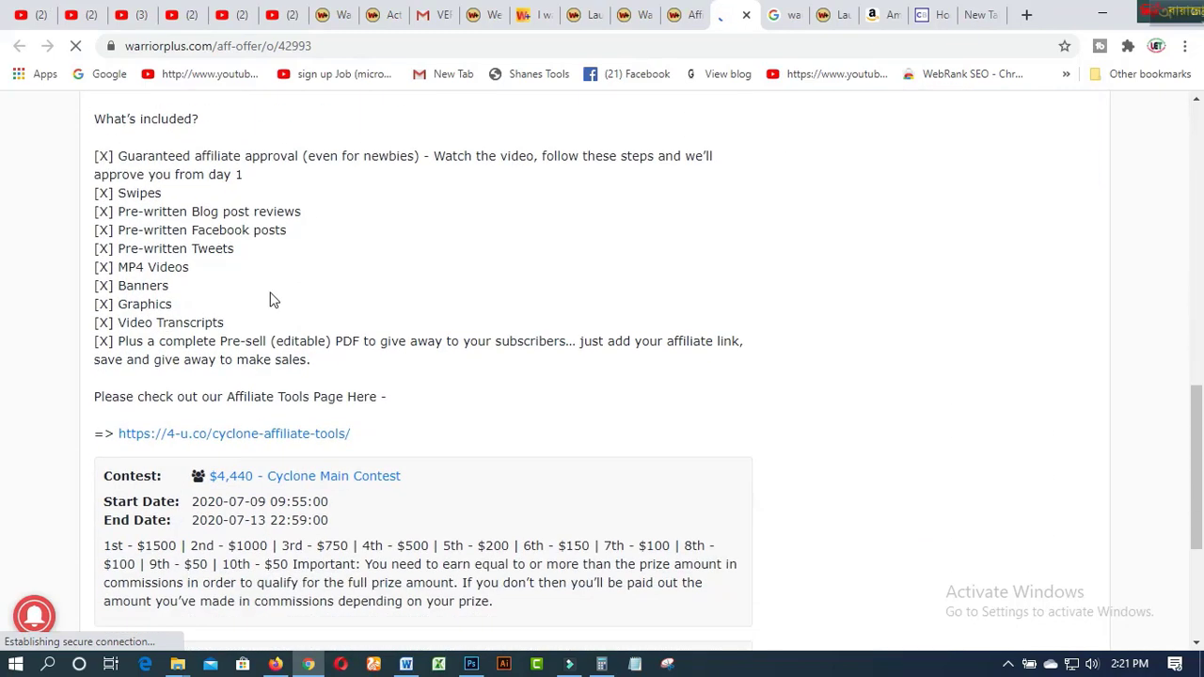
scroll(283, 301, down, 1)
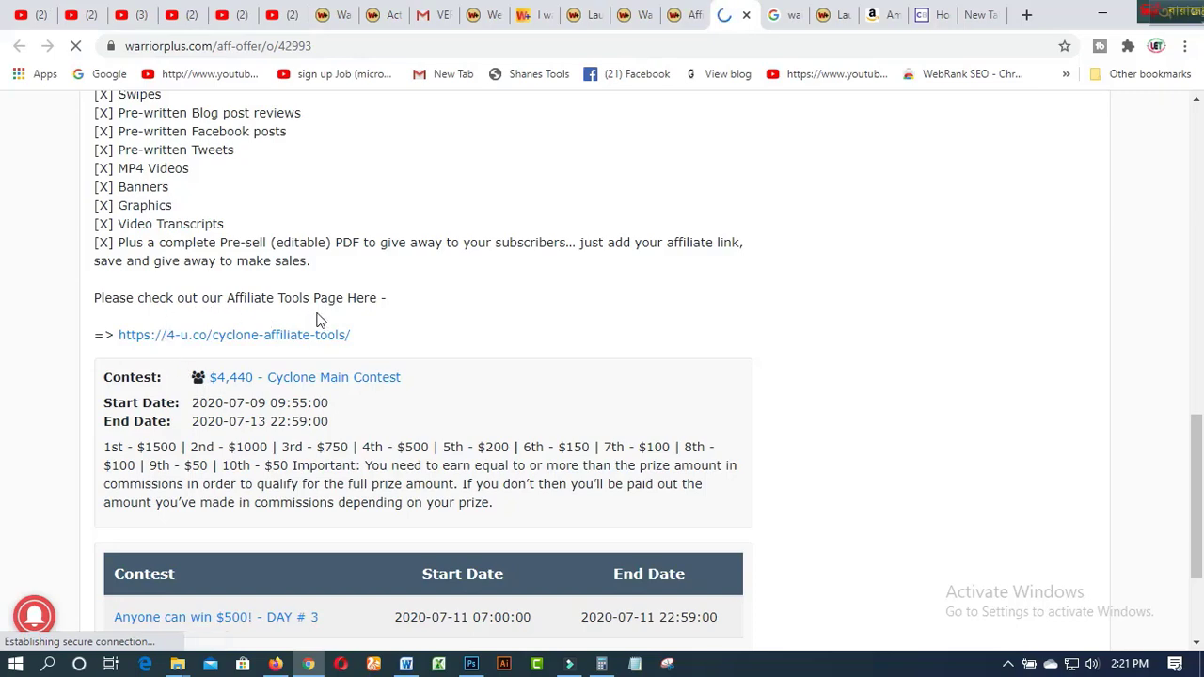
scroll(350, 357, up, 3)
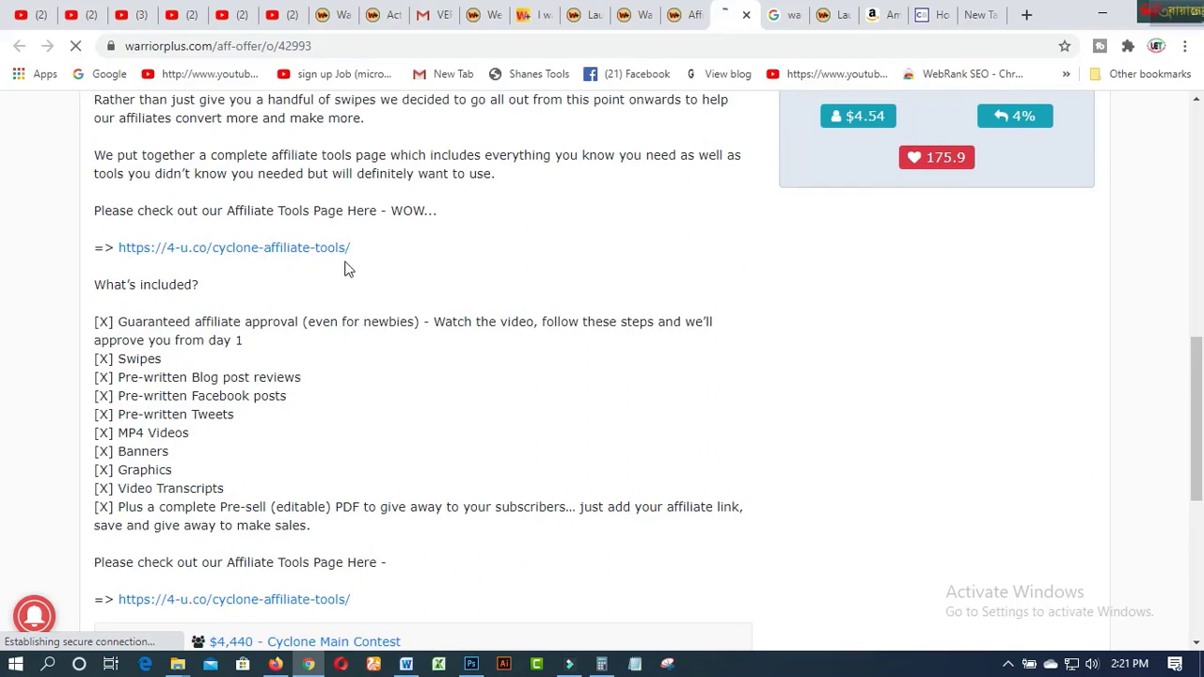
scroll(377, 314, down, 5)
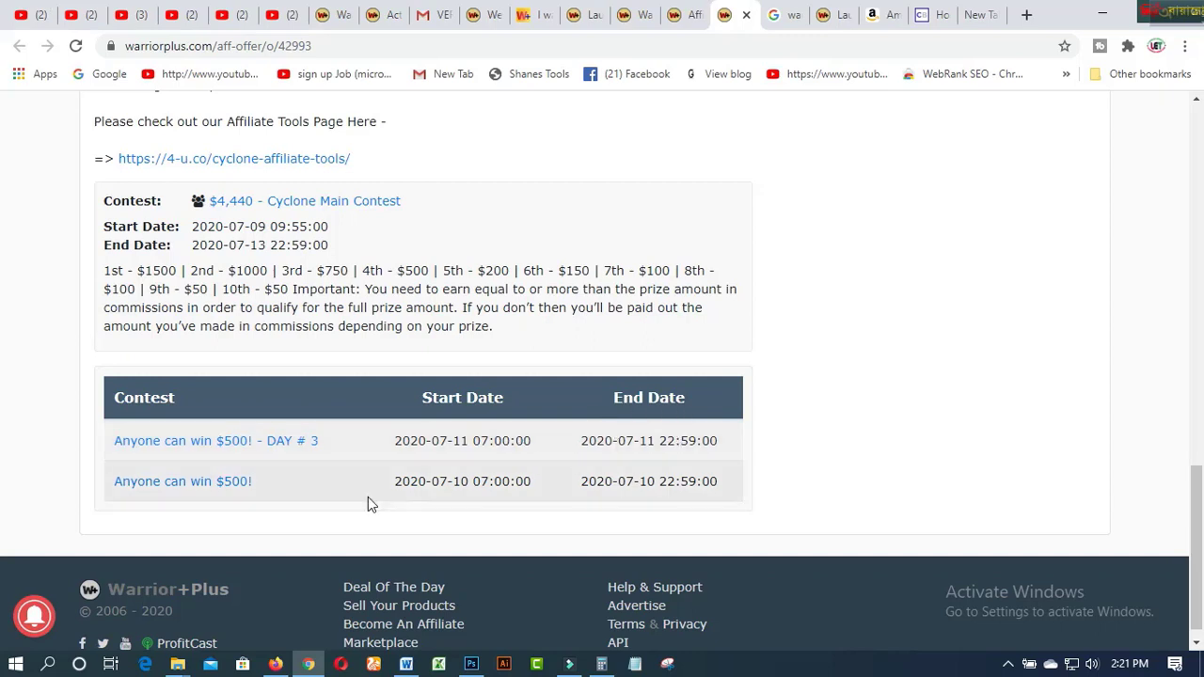
Step: Examine the Cyclone offer's vendor details, price range, commission range and offer statistics
scroll(790, 428, up, 2)
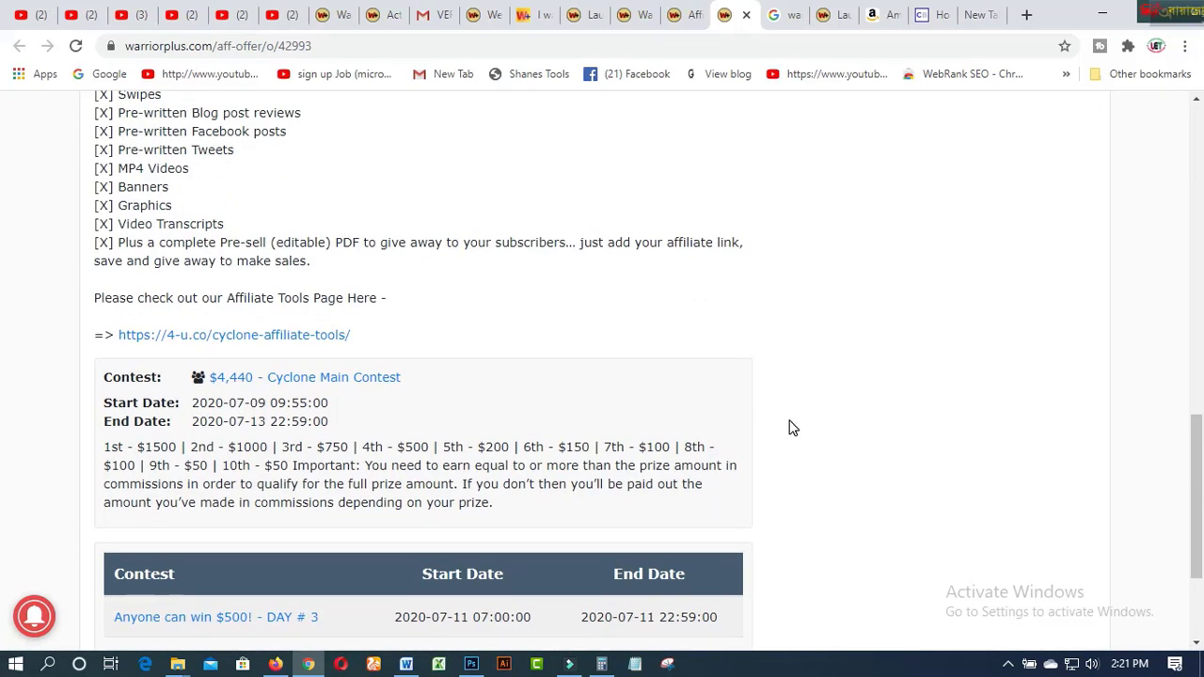
scroll(816, 443, up, 7)
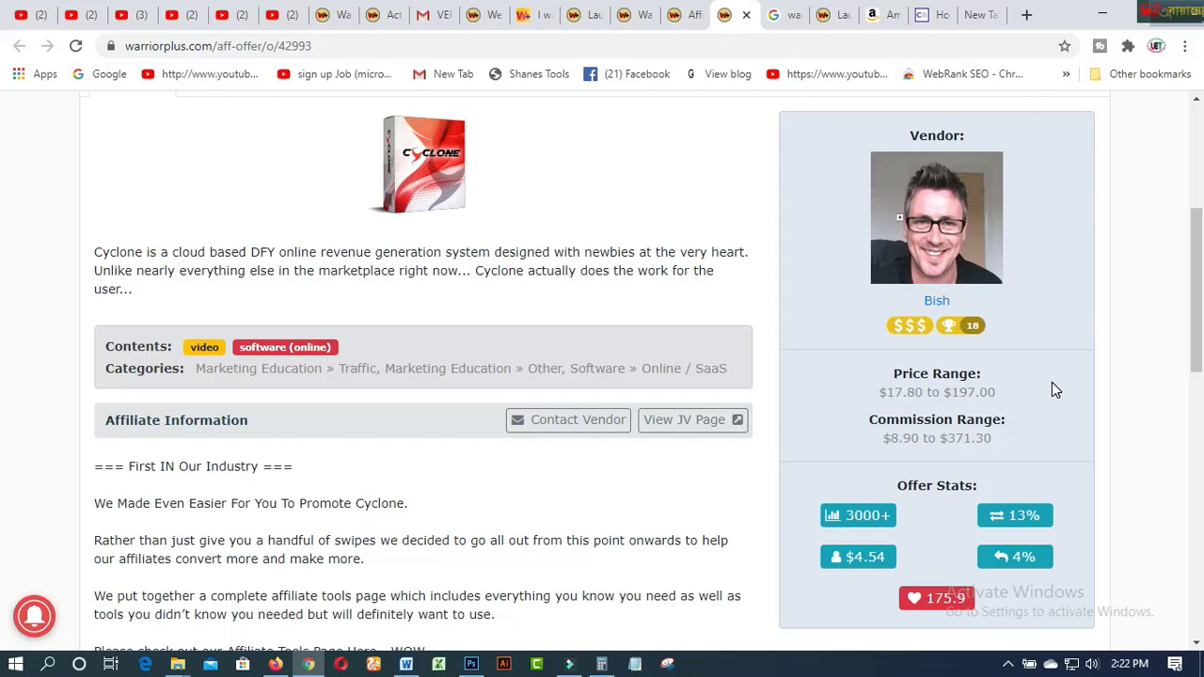
scroll(1053, 382, down, 2)
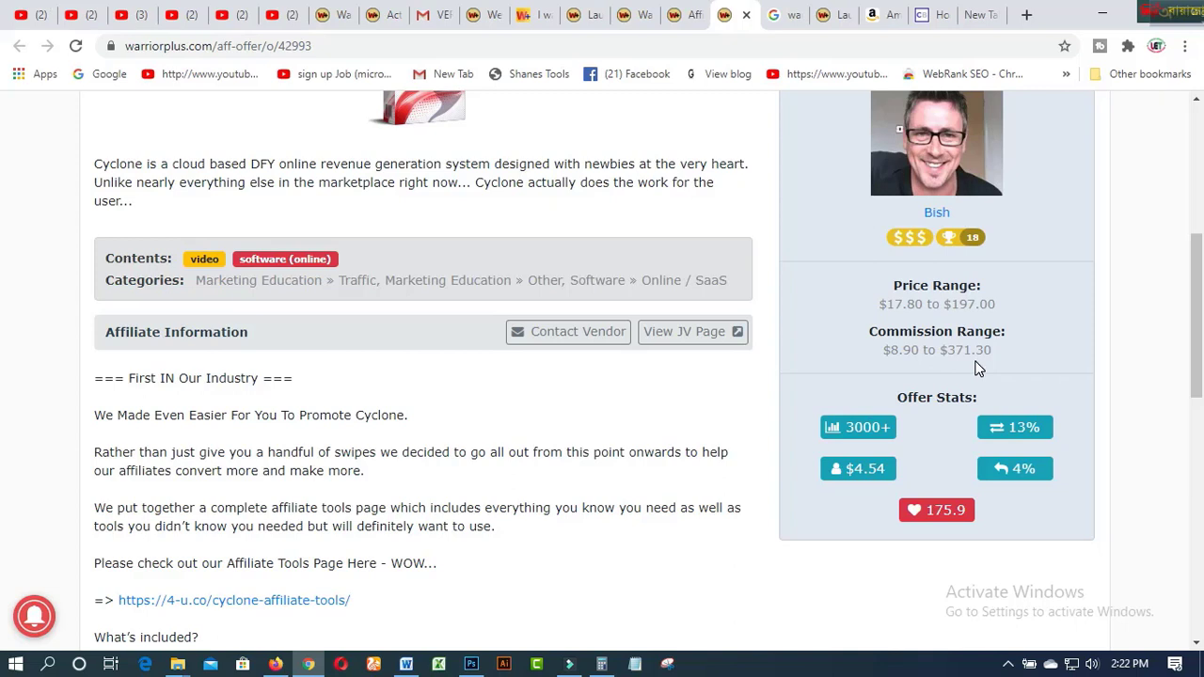
scroll(986, 359, down, 1)
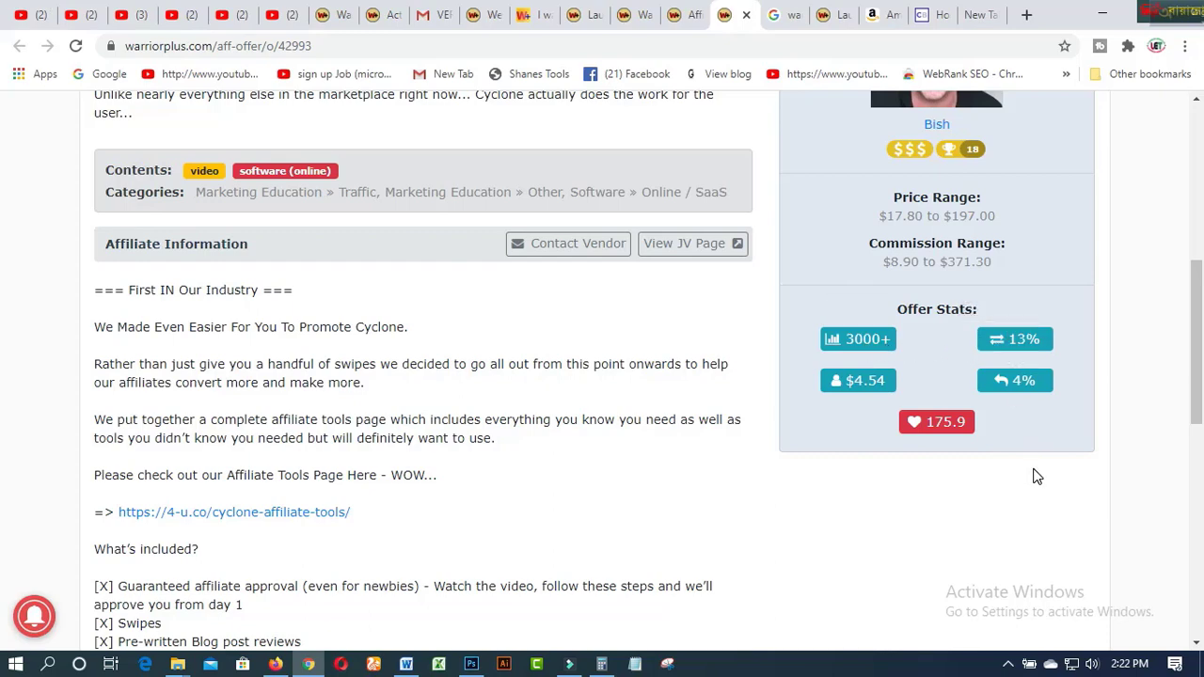
scroll(1012, 475, up, 2)
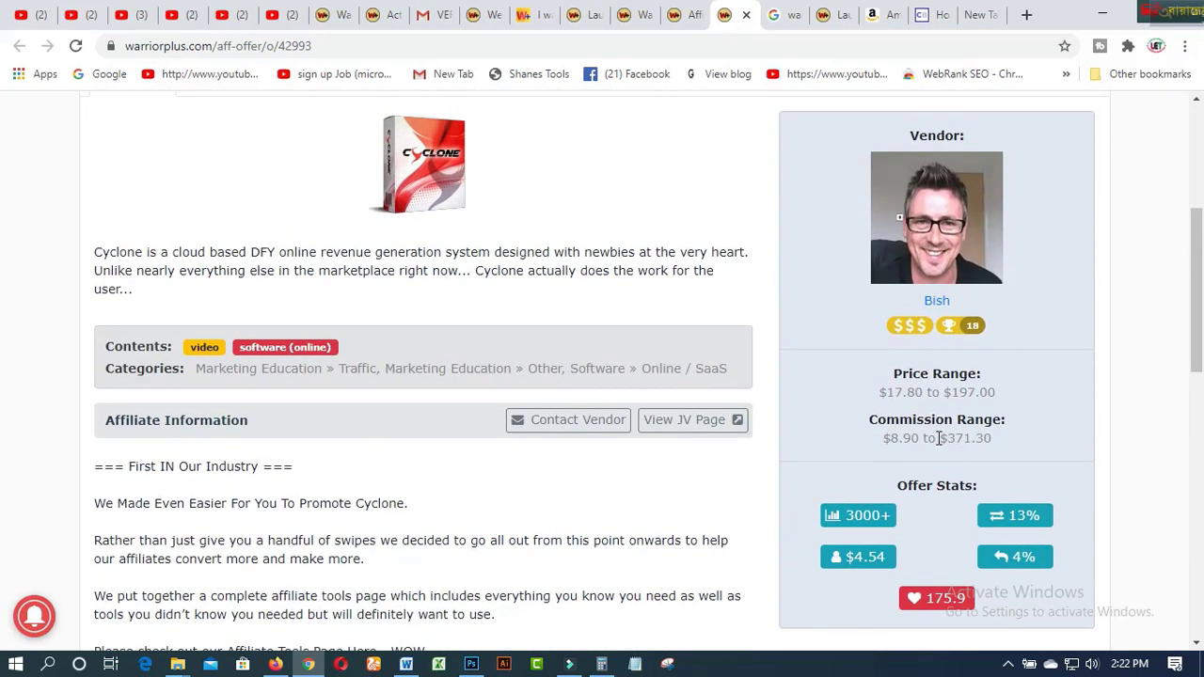
scroll(795, 419, up, 3)
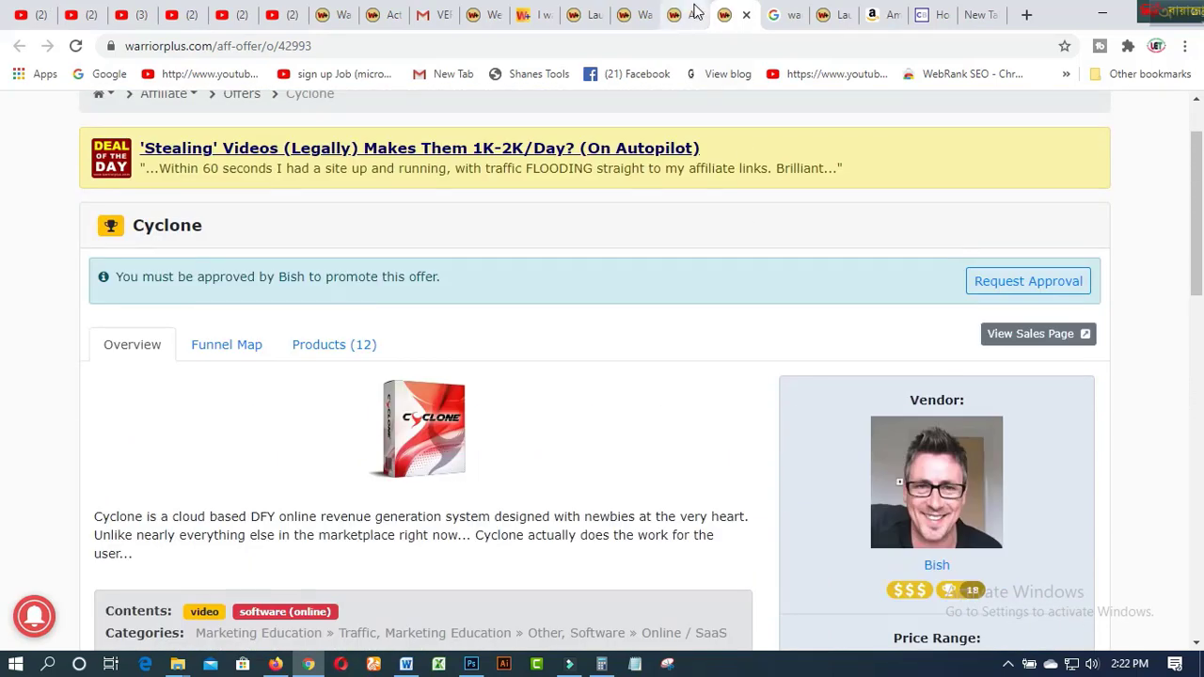
Step: Preview the Cyclone promotion request form and the prepared request message in Word
click(1013, 287)
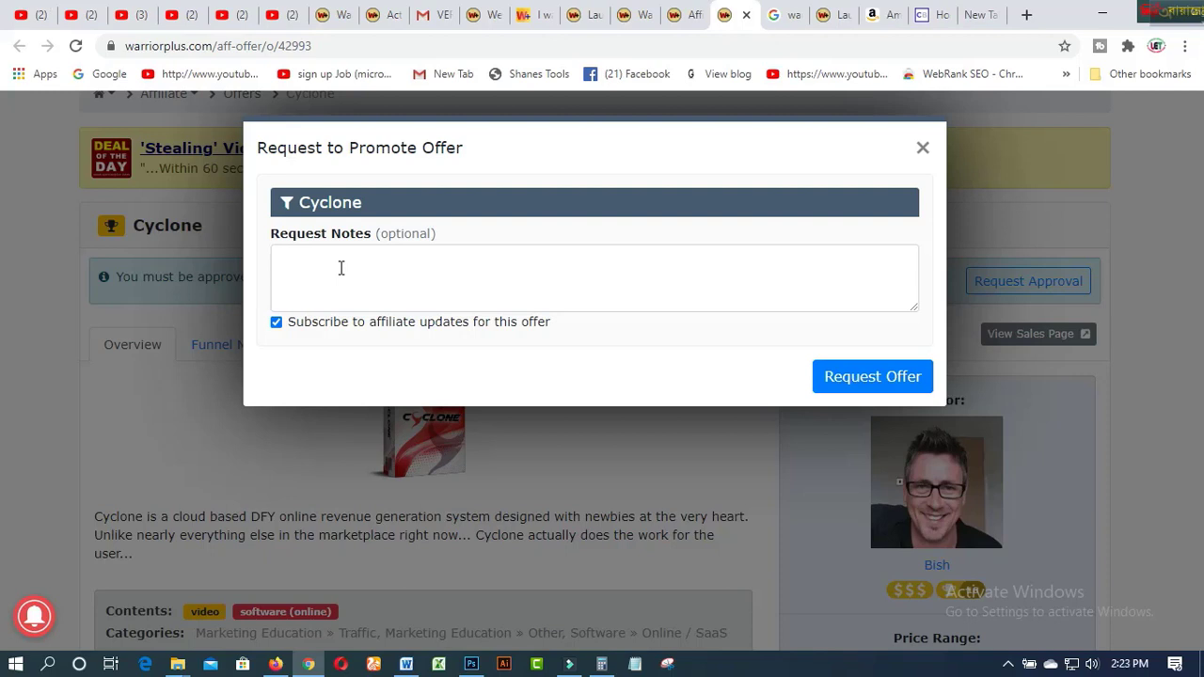
click(412, 274)
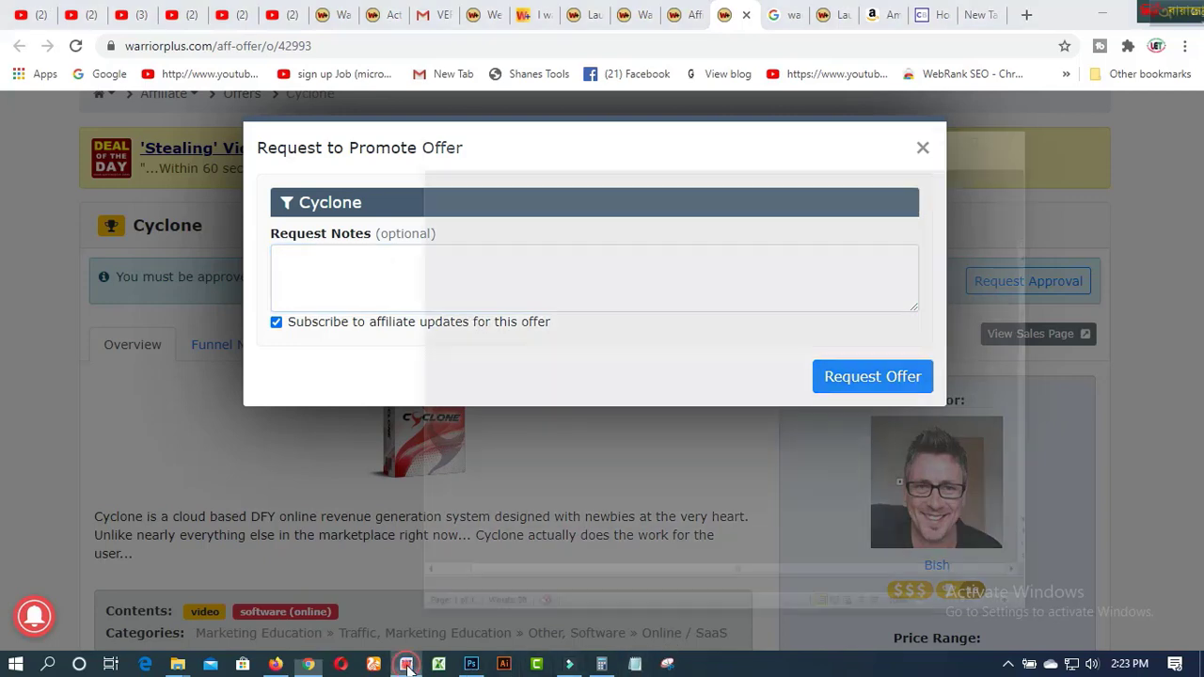
click(406, 664)
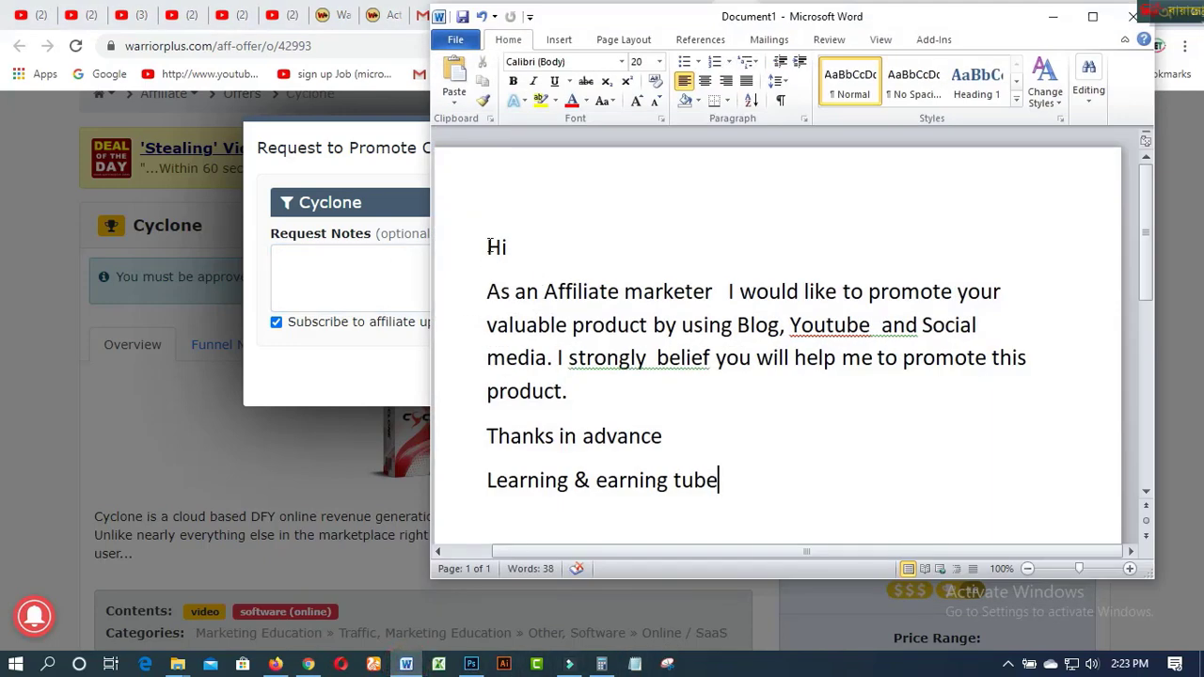
drag(1005, 26, 905, 24)
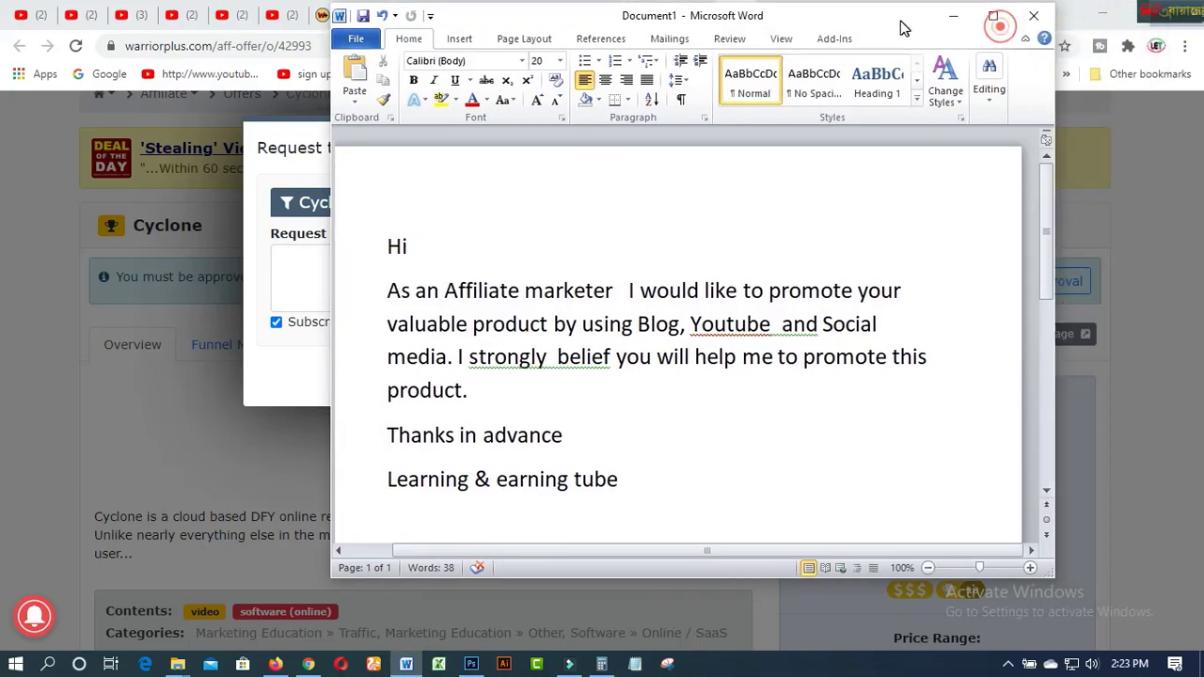
click(953, 20)
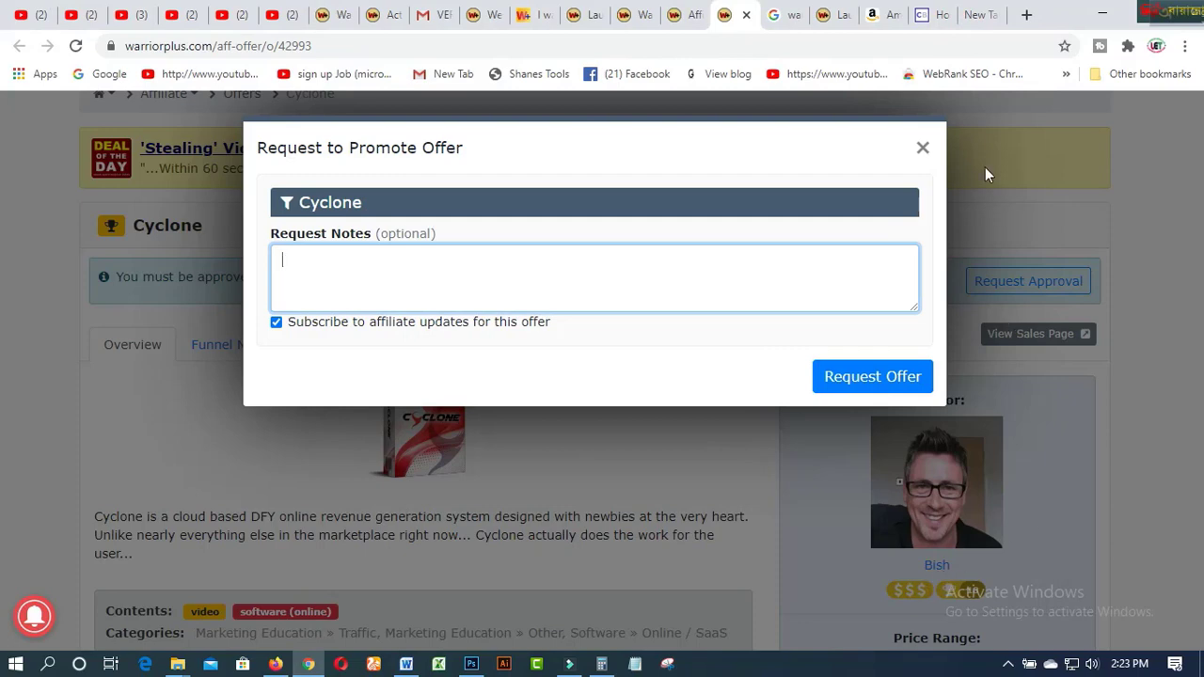
click(922, 148)
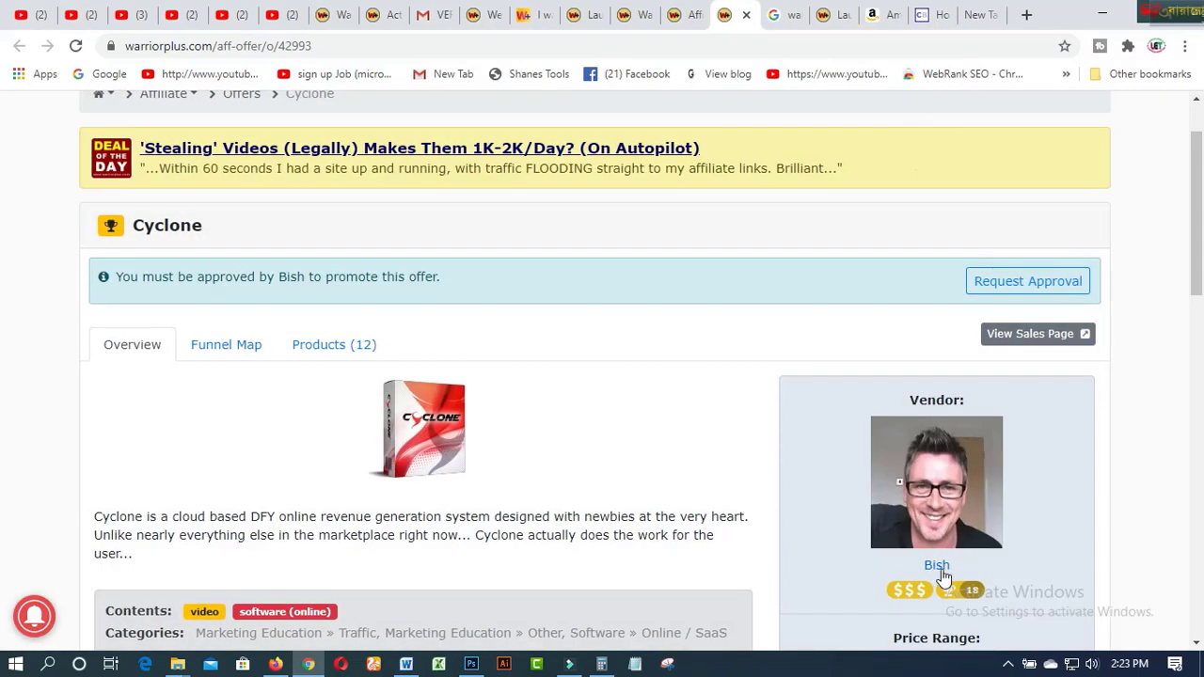
Step: Open the Cyclone vendor's member profile in a new tab and copy the vendor's full name
right_click(937, 567)
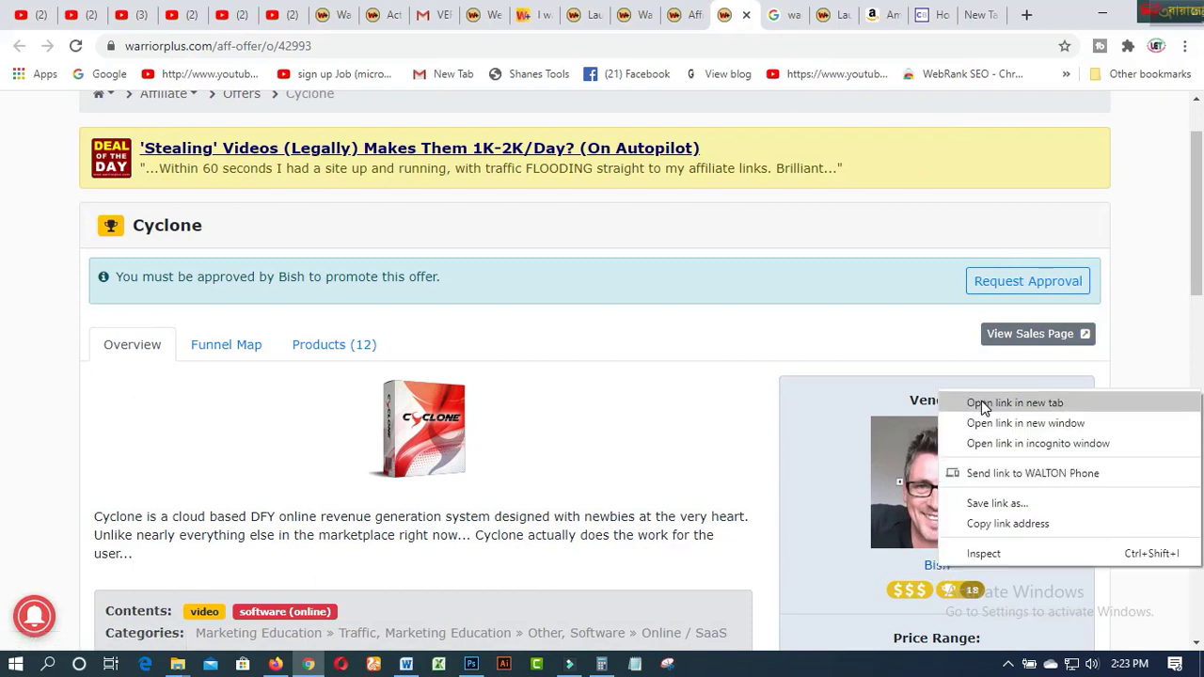
click(985, 405)
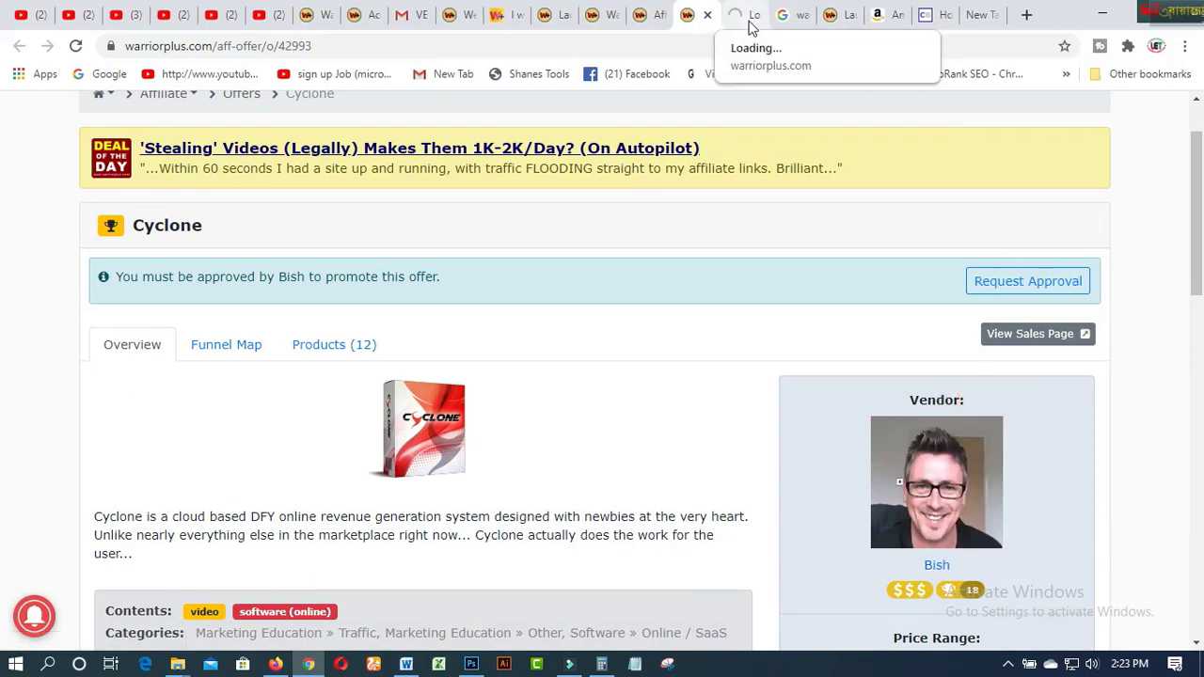
click(748, 19)
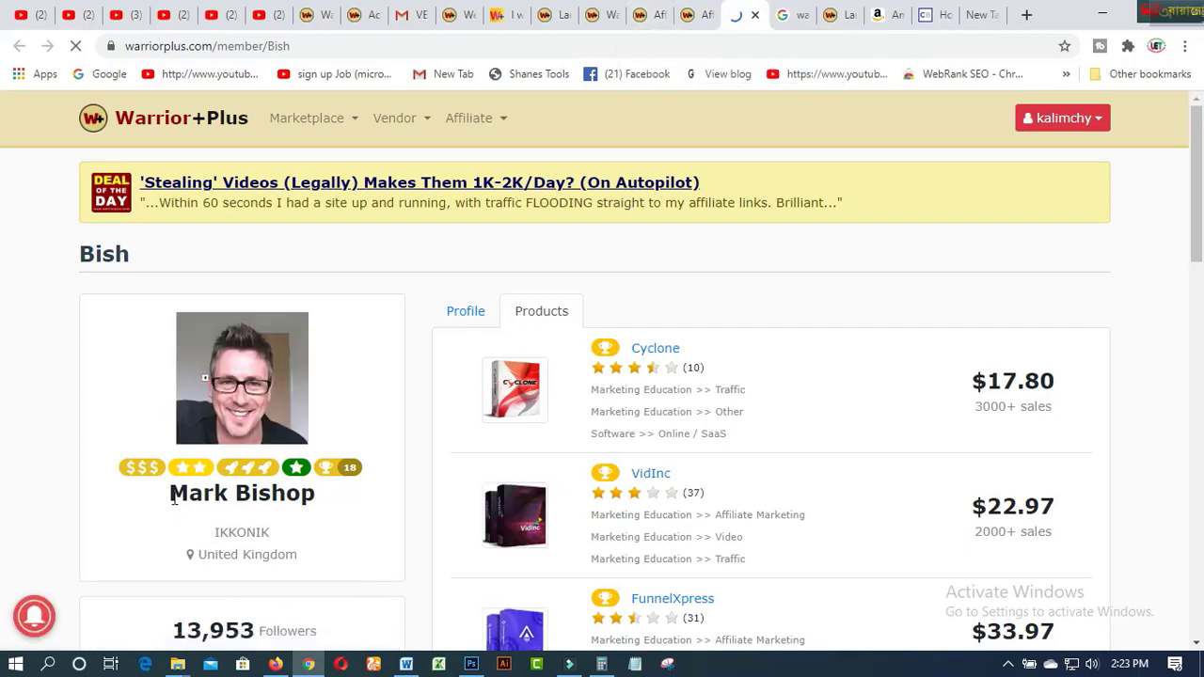
drag(172, 496, 326, 497)
right_click(304, 497)
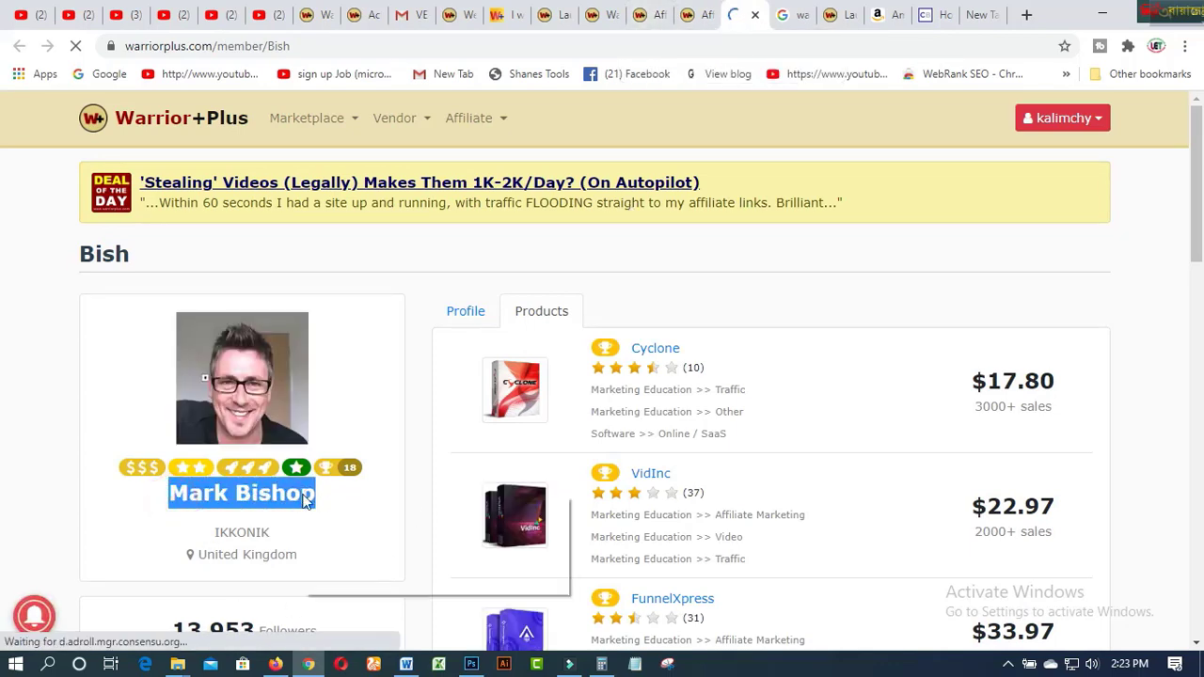
click(334, 509)
Step: Switch to the Word message and complete the "Hi" greeting with the vendor's copied name followed by a comma
click(406, 665)
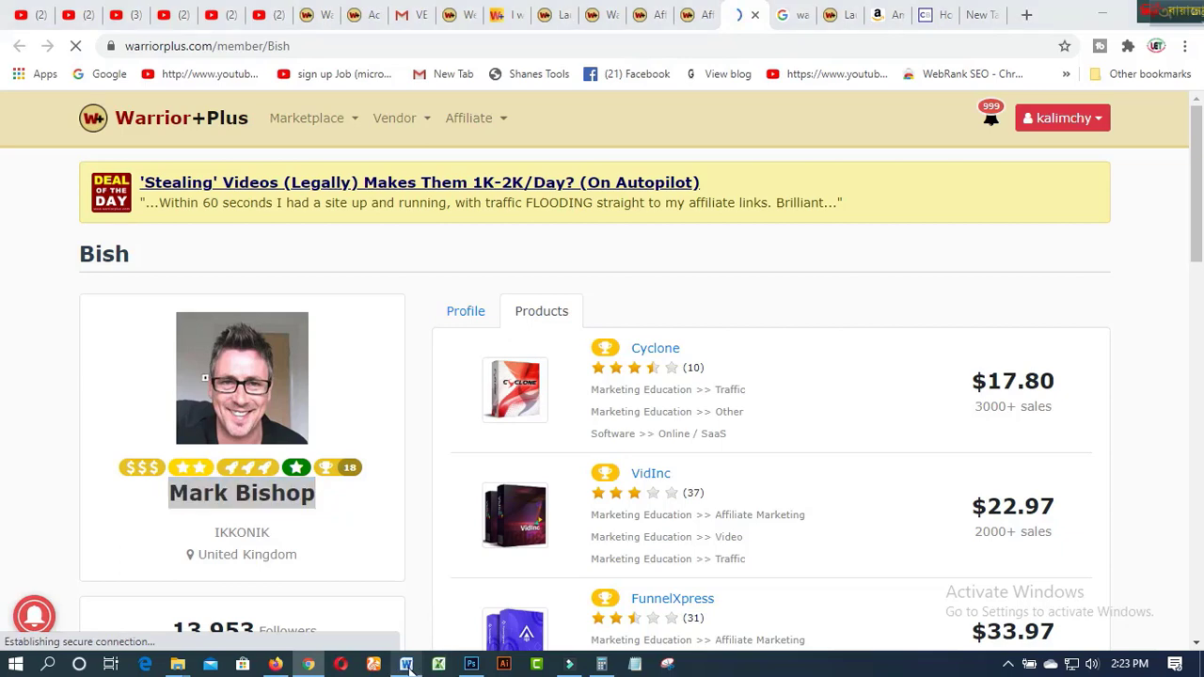
click(427, 251)
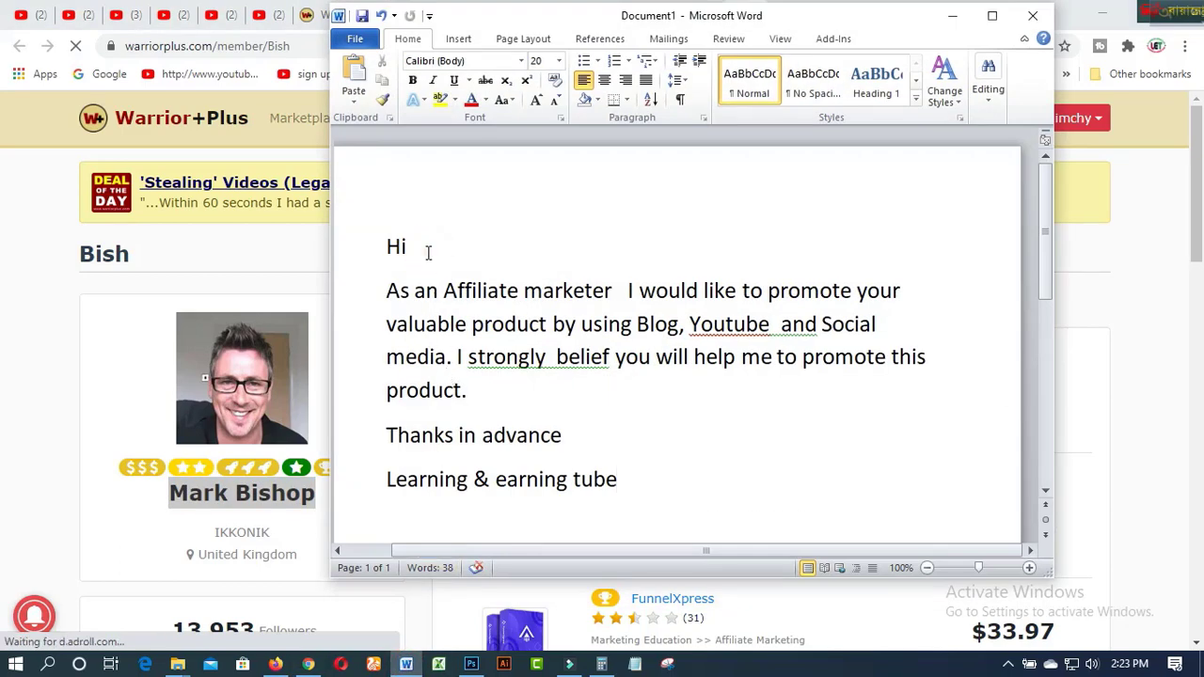
click(427, 251)
key(ctrl+v)
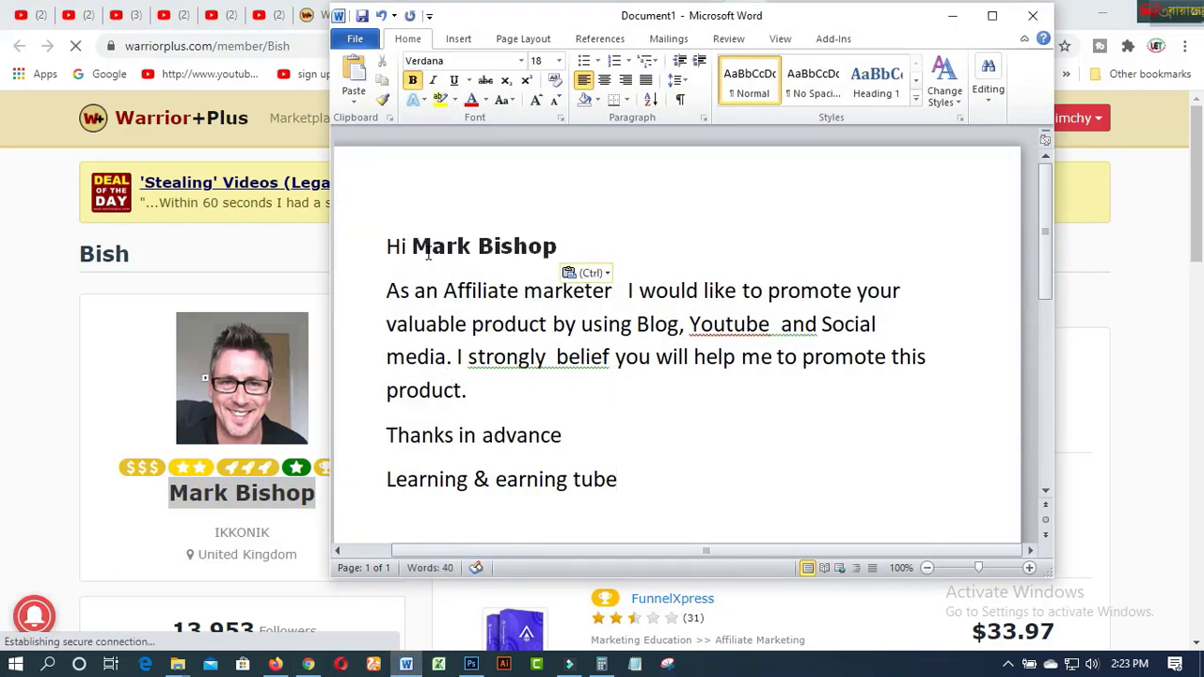
text(,)
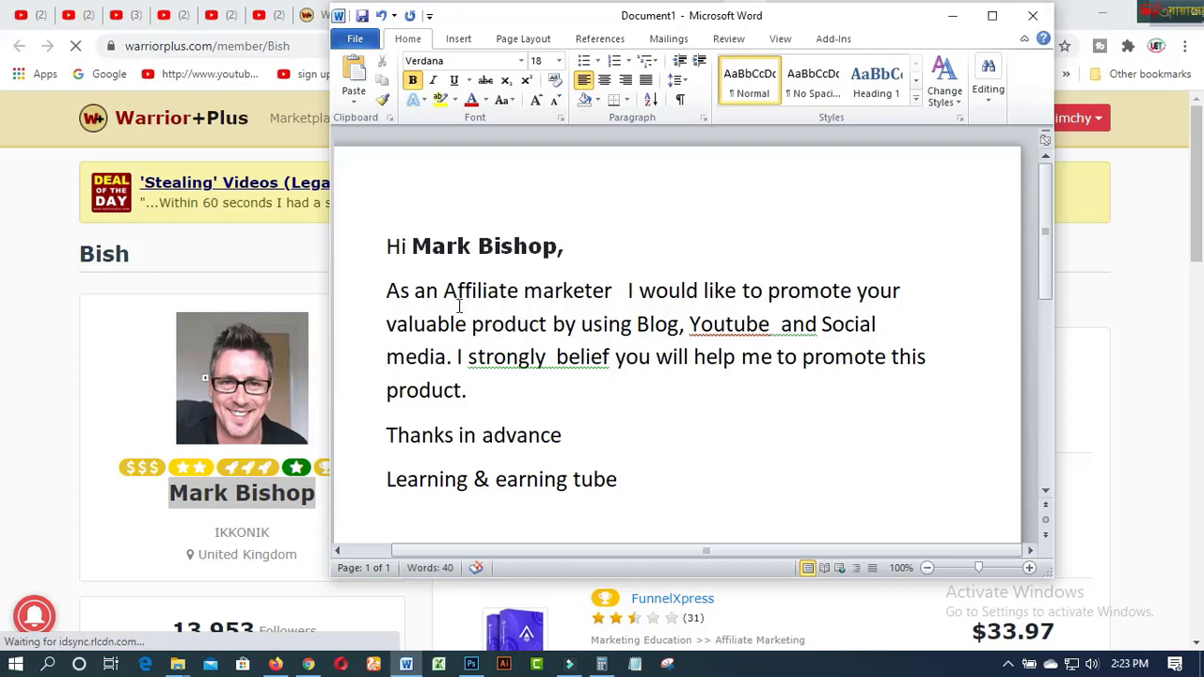
Step: Copy the entire request message, from the greeting to the "Learning & earning tube" signature, and put Word away
drag(384, 247, 620, 473)
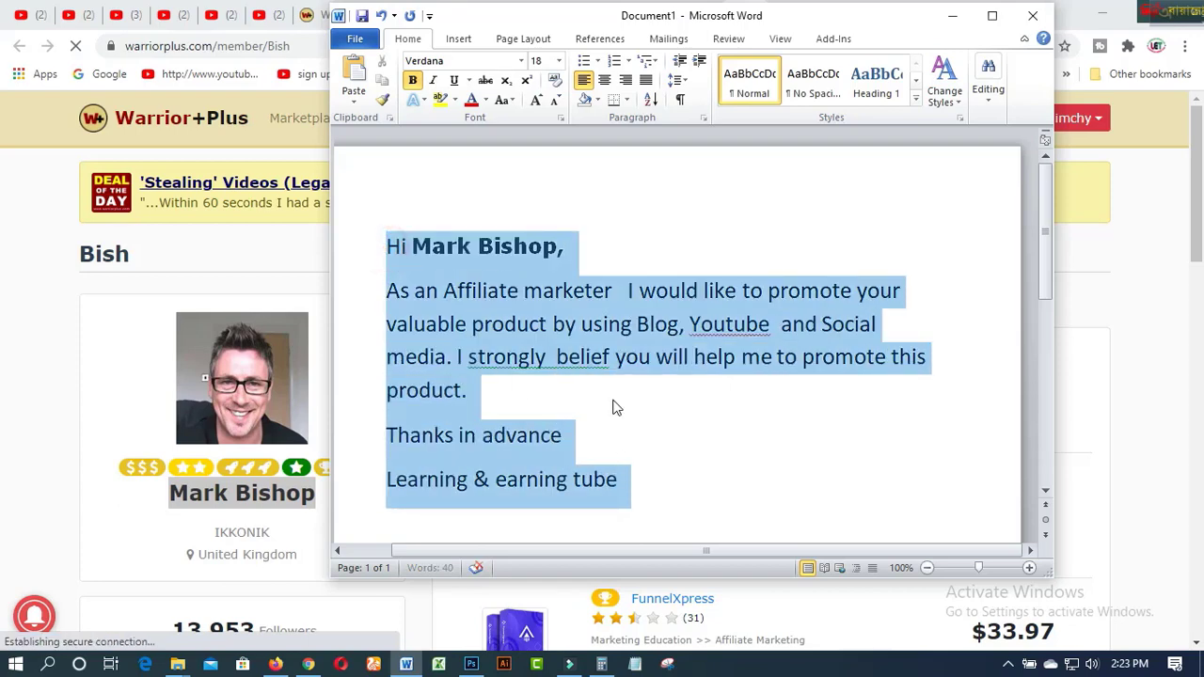
right_click(642, 335)
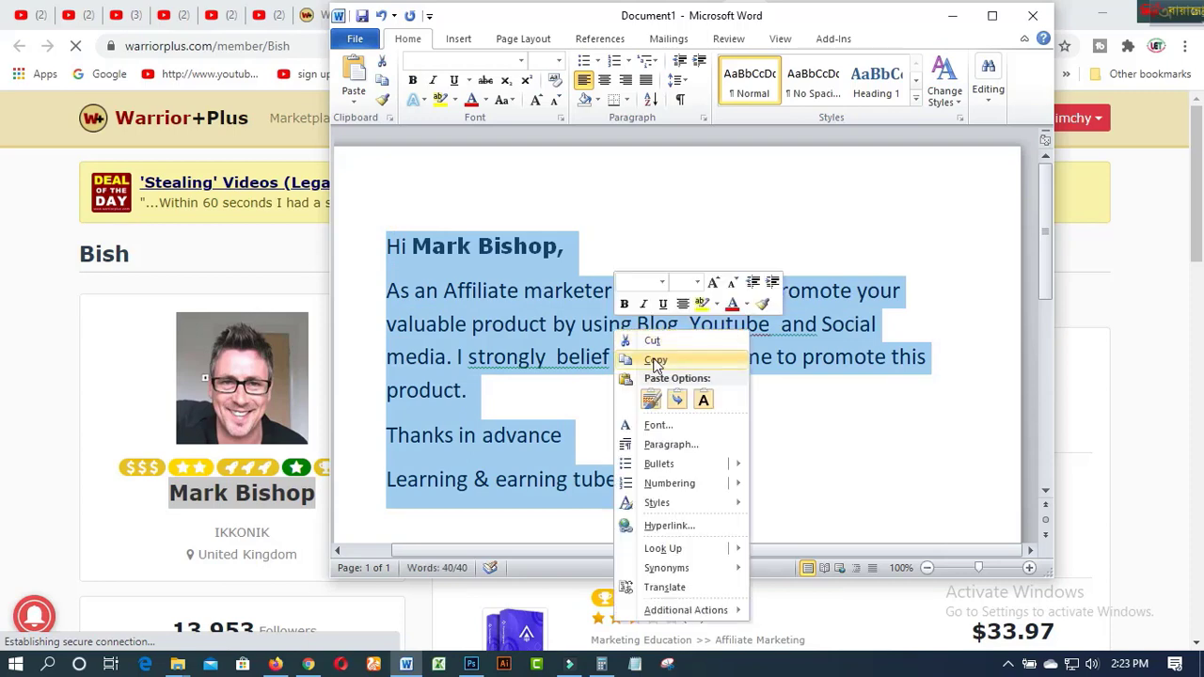
click(654, 358)
click(953, 19)
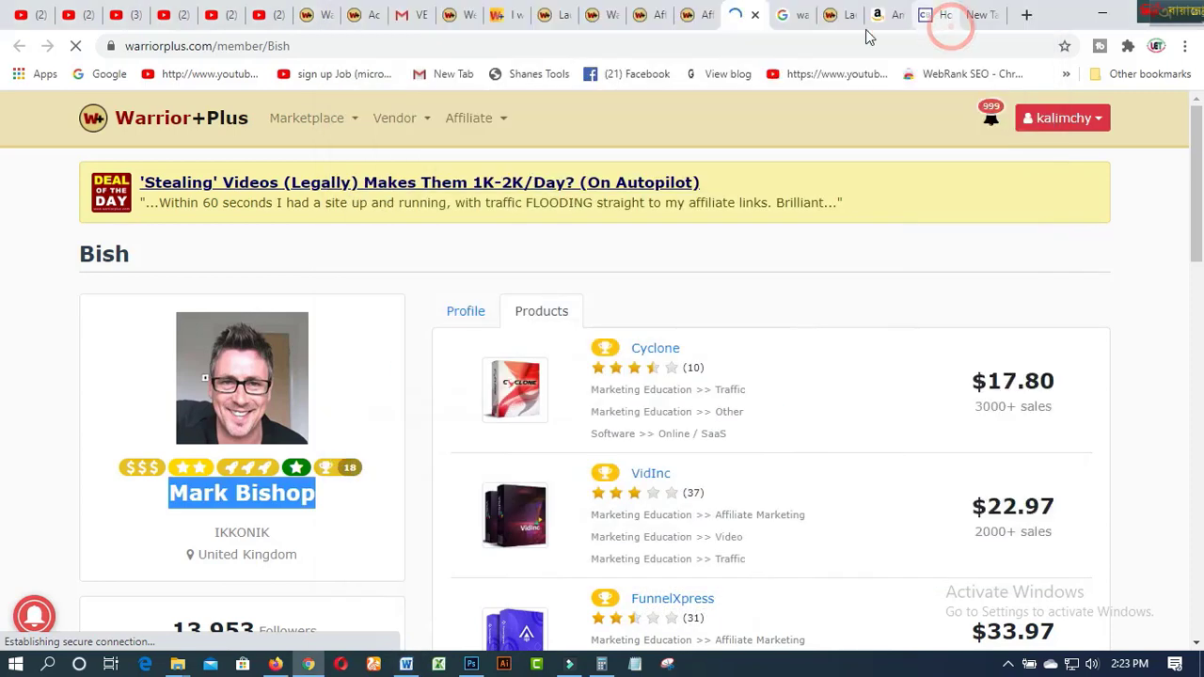
Step: Return to the Cyclone offer page, reopen its approval request form and paste the message into the Request Notes
click(700, 20)
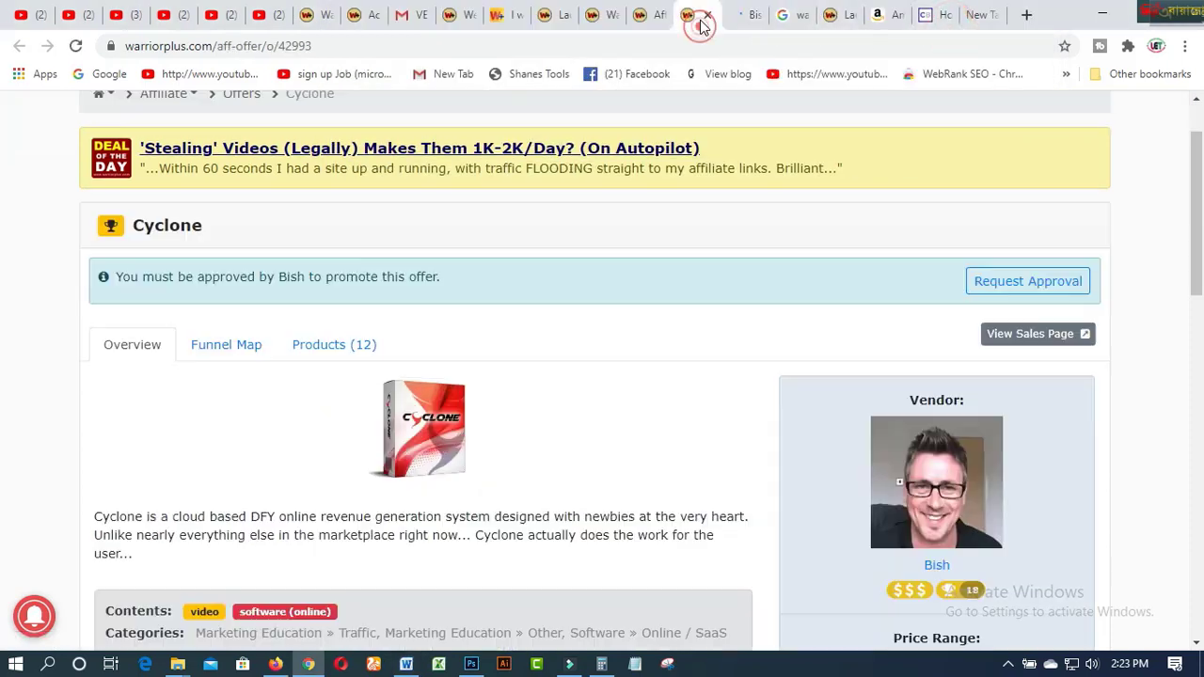
click(1024, 285)
click(373, 276)
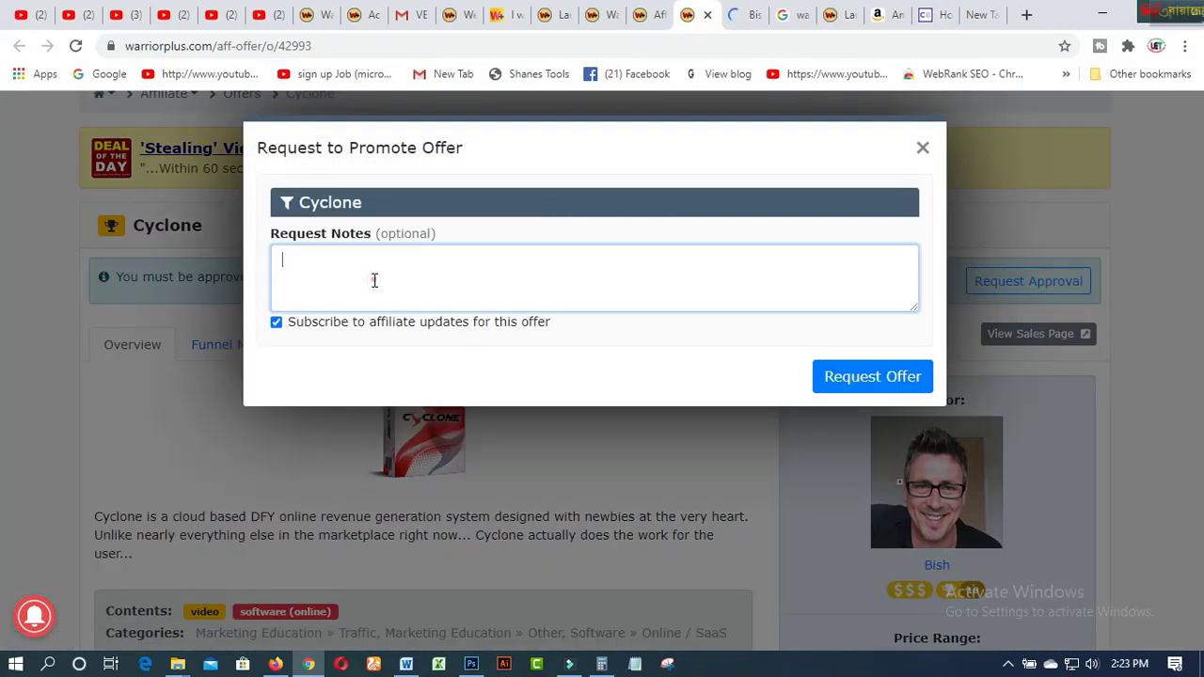
right_click(374, 275)
click(414, 412)
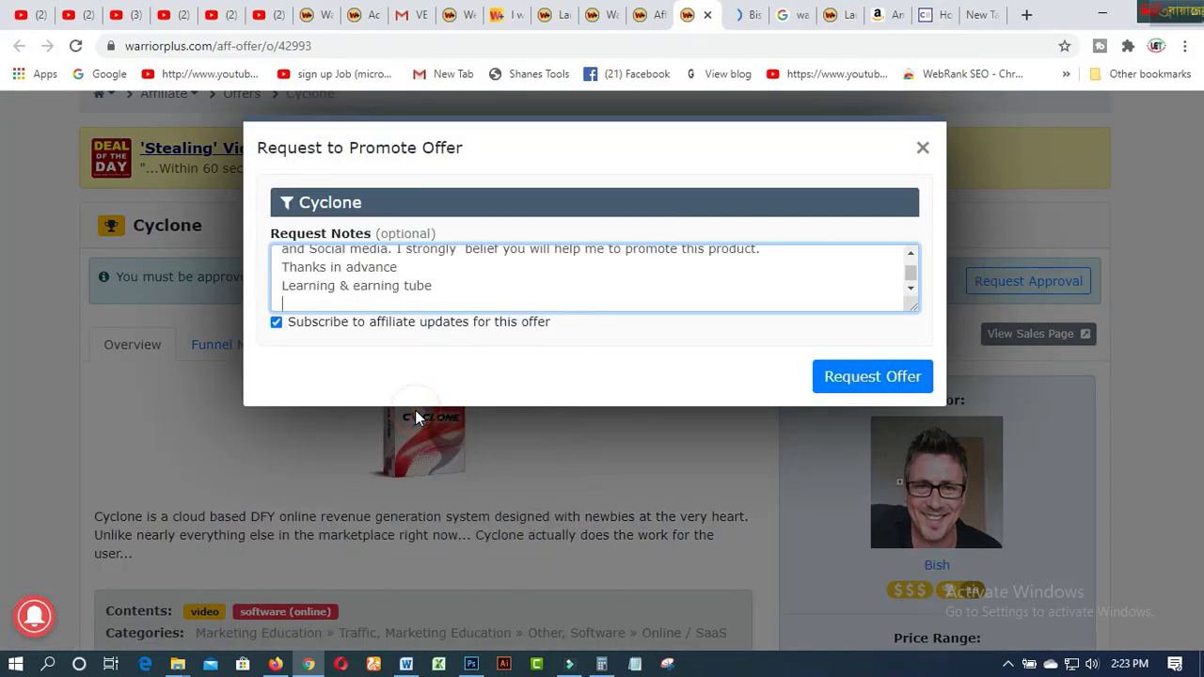
scroll(719, 268, up, 1)
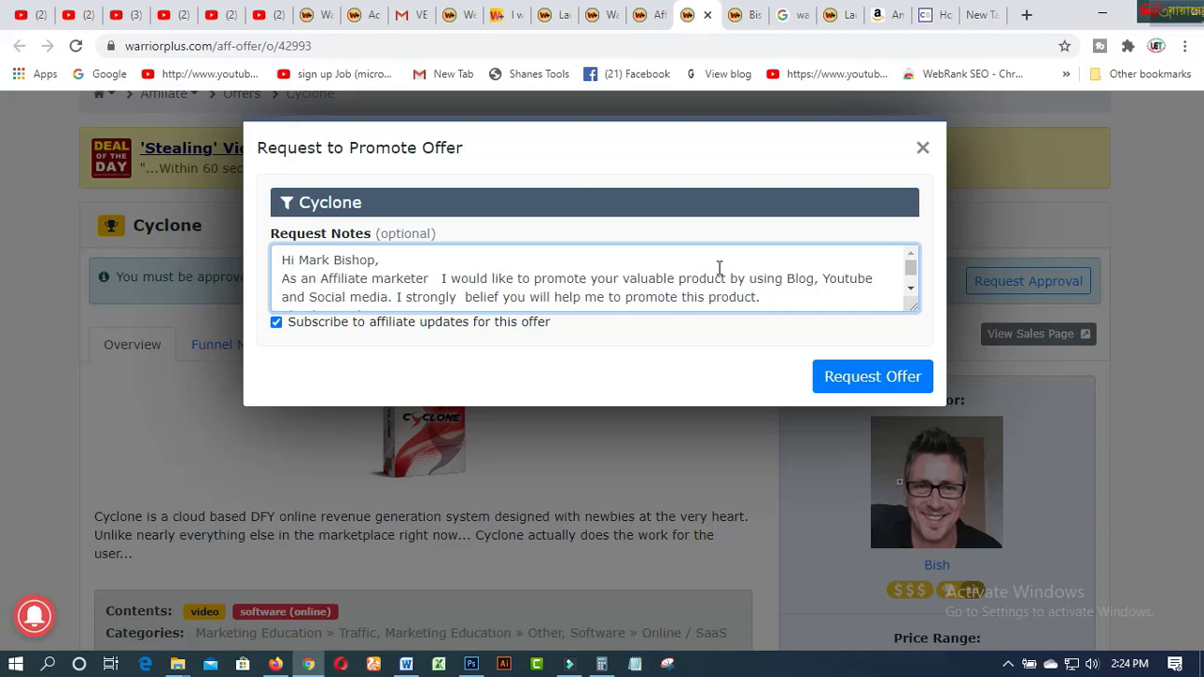
Step: Submit the request to promote Cyclone, close the request dialog and highlight the request's status on the offer page
click(880, 377)
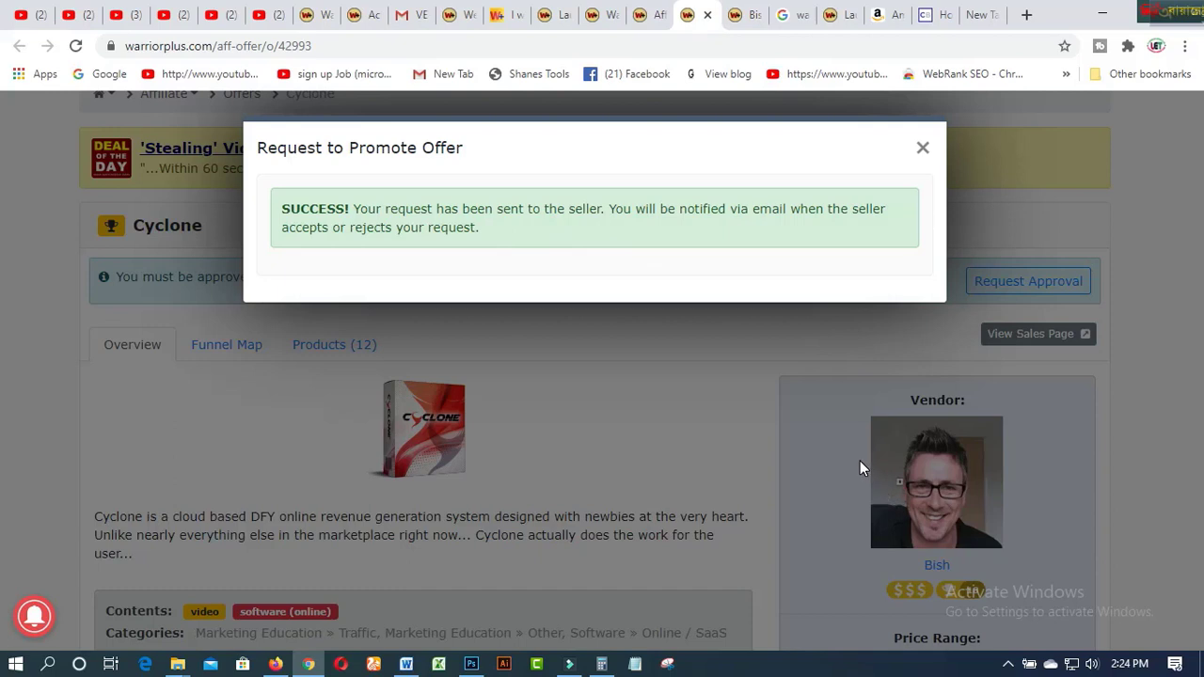
click(923, 148)
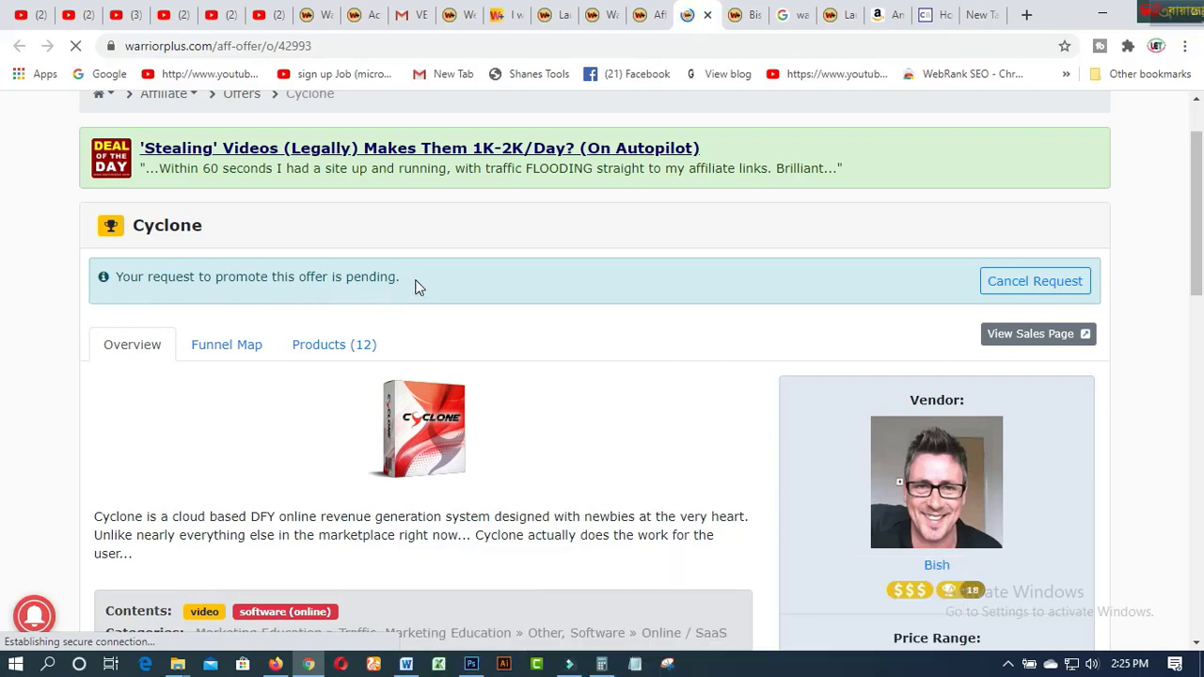
drag(412, 281, 343, 284)
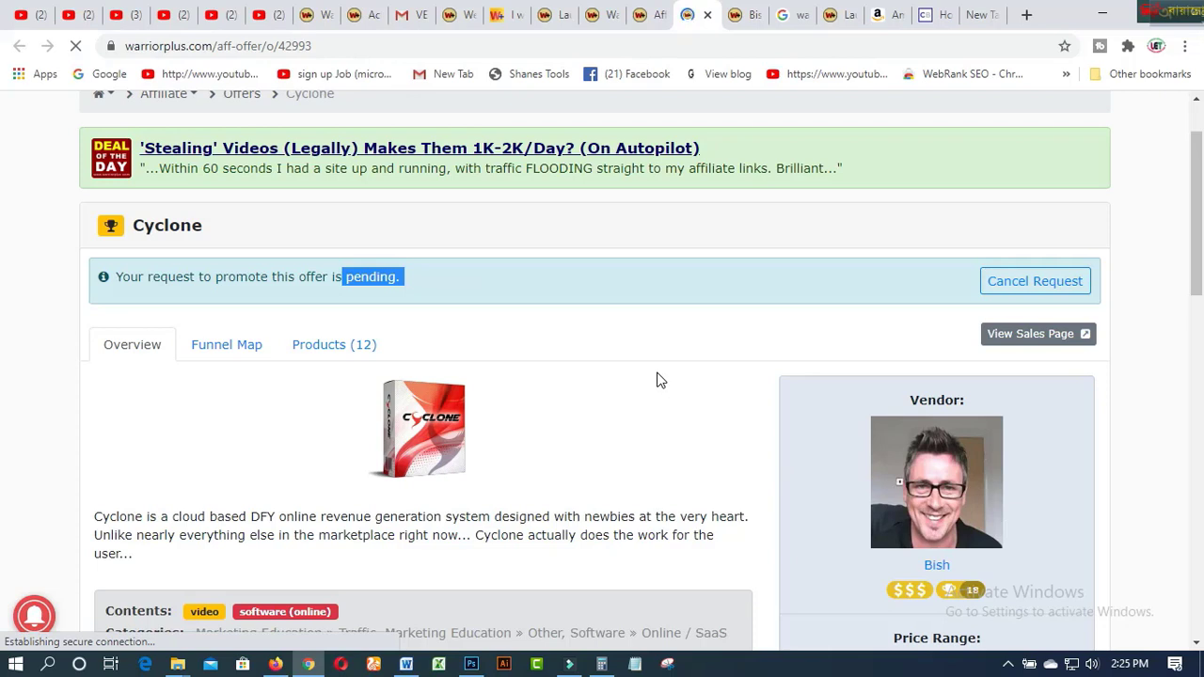
Step: Switch to the Form W-9 page, go to the account settings and open Account Applications in a new tab
click(609, 21)
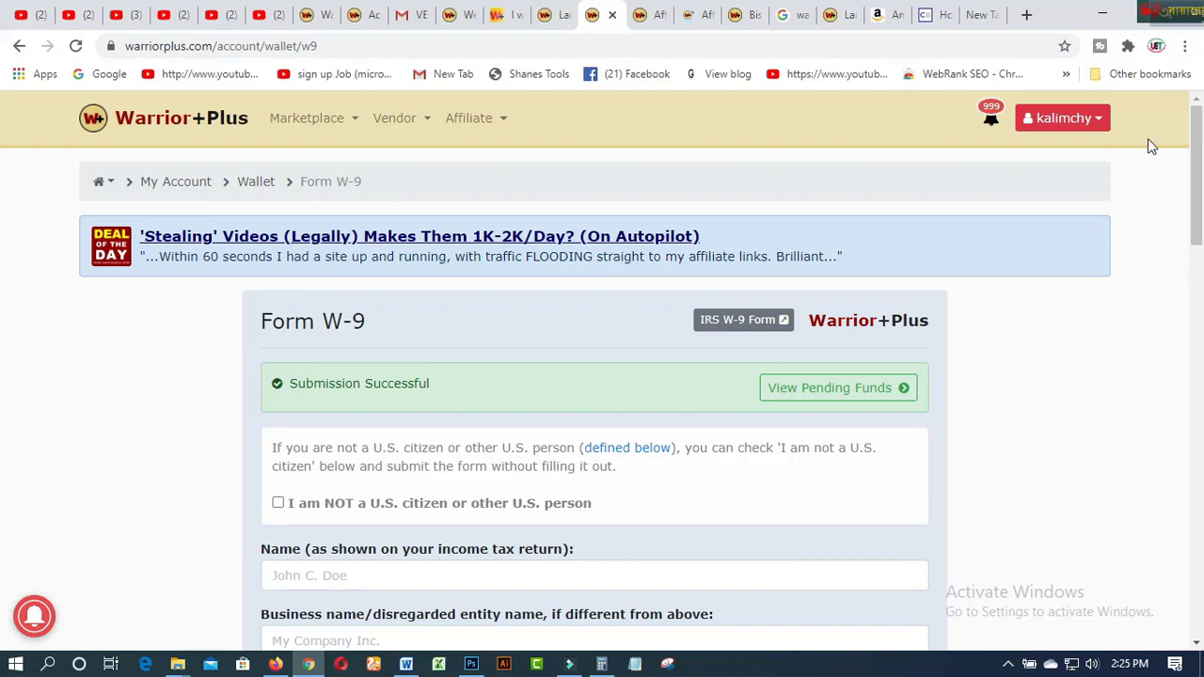
click(1096, 125)
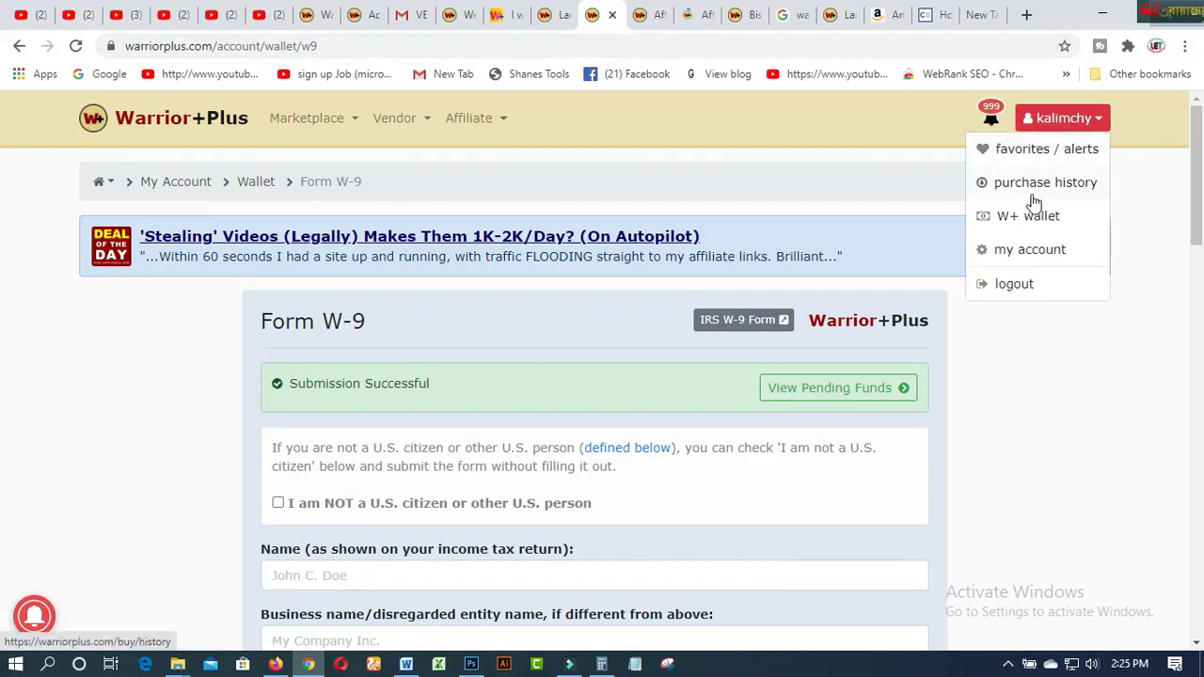
click(1005, 254)
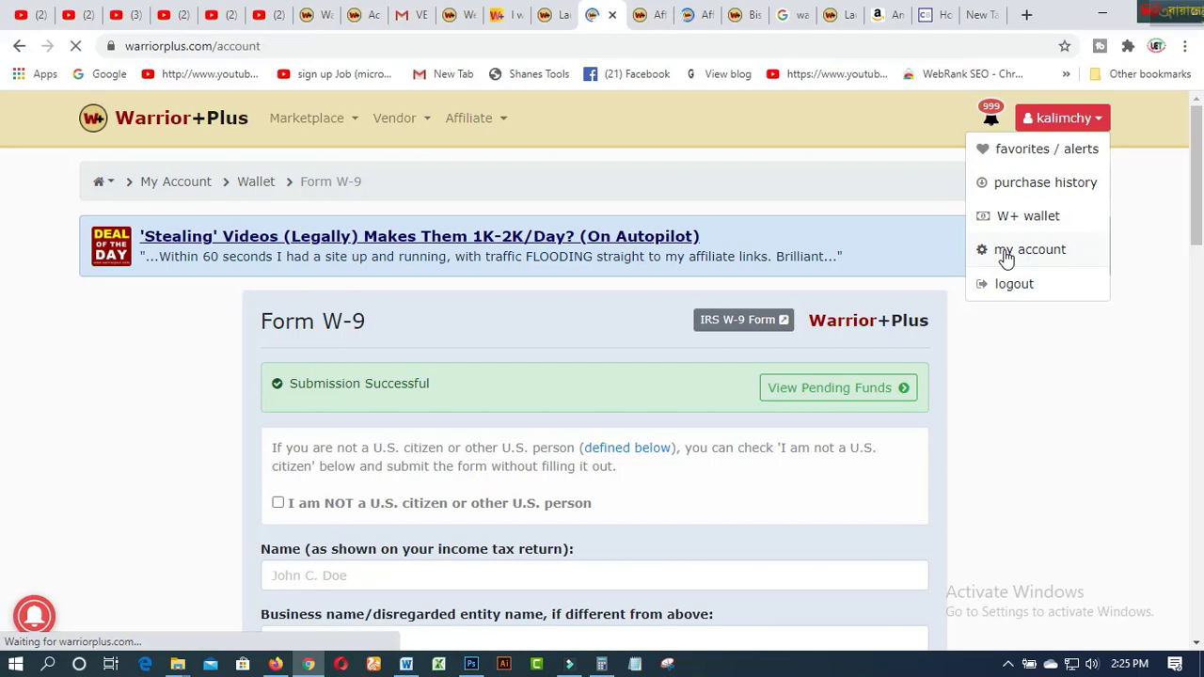
scroll(404, 496, down, 1)
scroll(404, 496, down, 3)
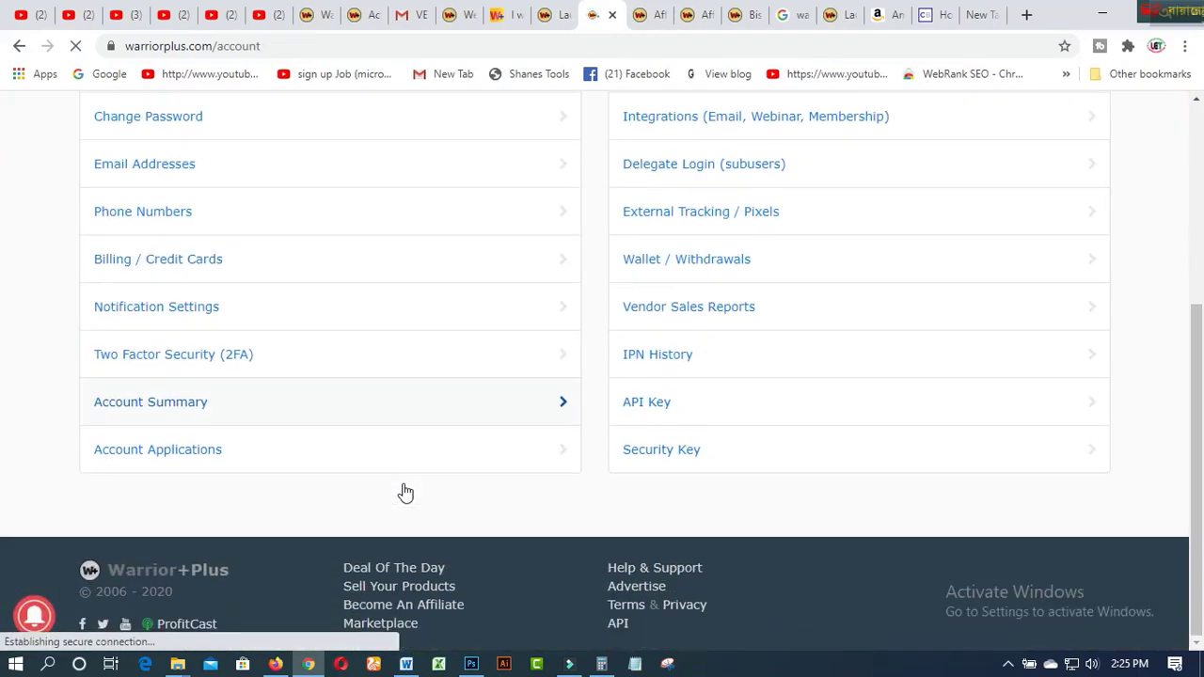
right_click(160, 461)
click(188, 468)
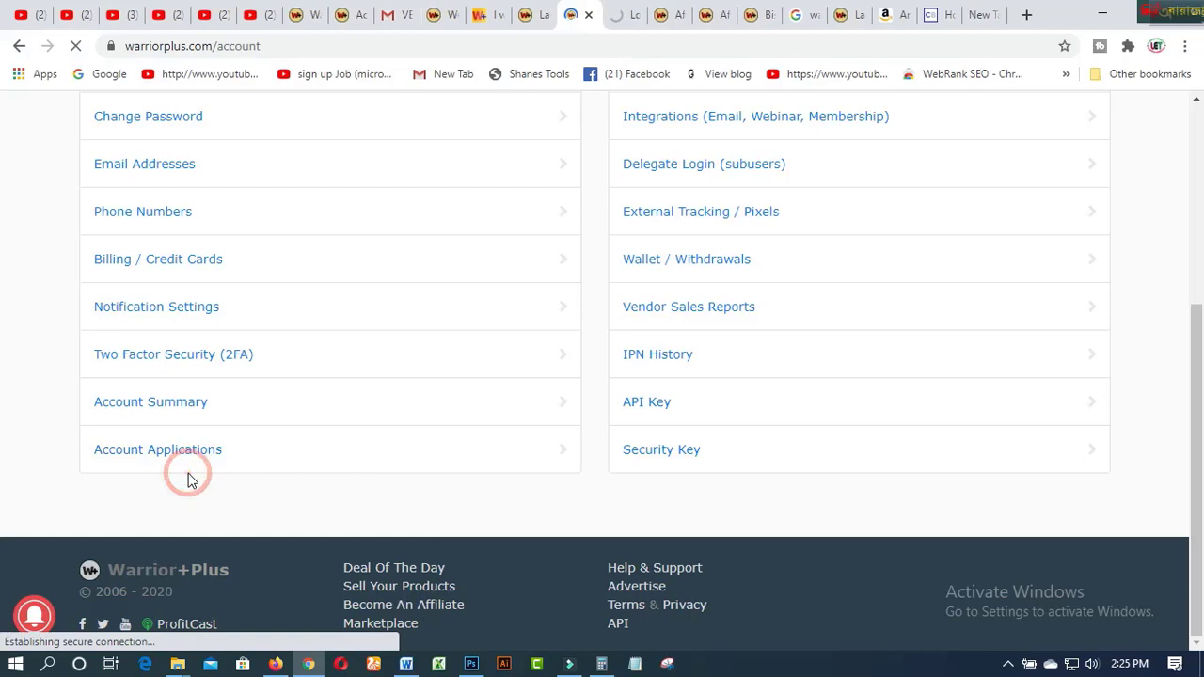
Step: Review the W9 Form entry in Account Applications, open it for editing and return to the applications list
click(623, 15)
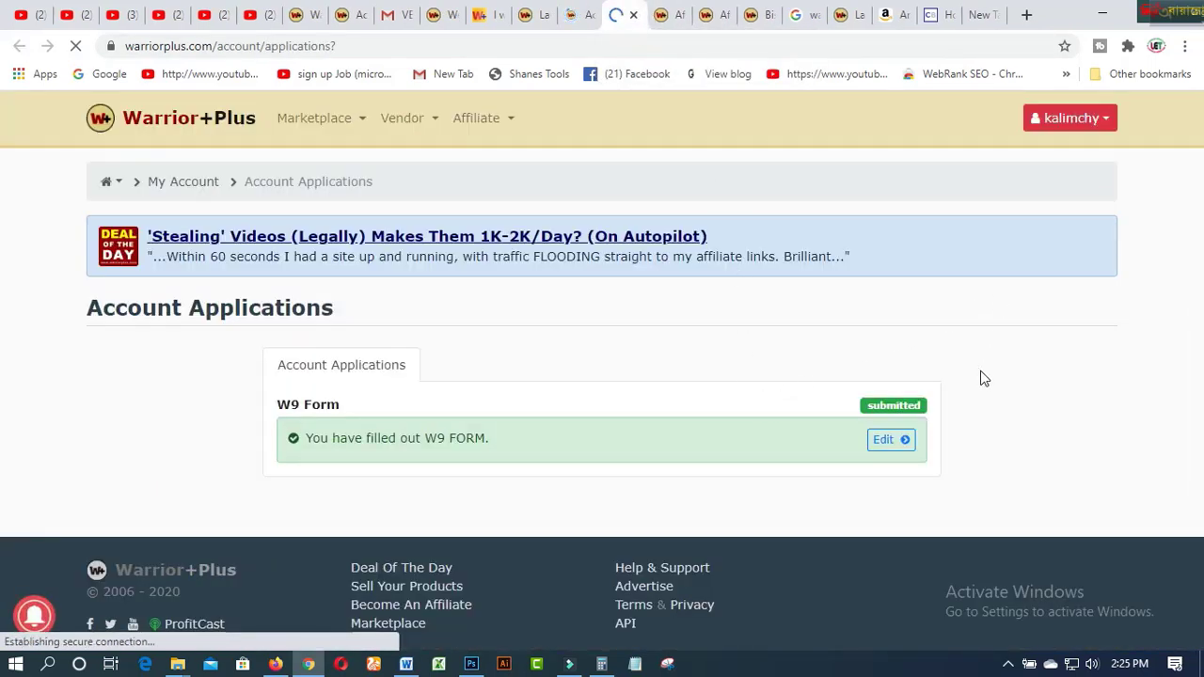
click(882, 445)
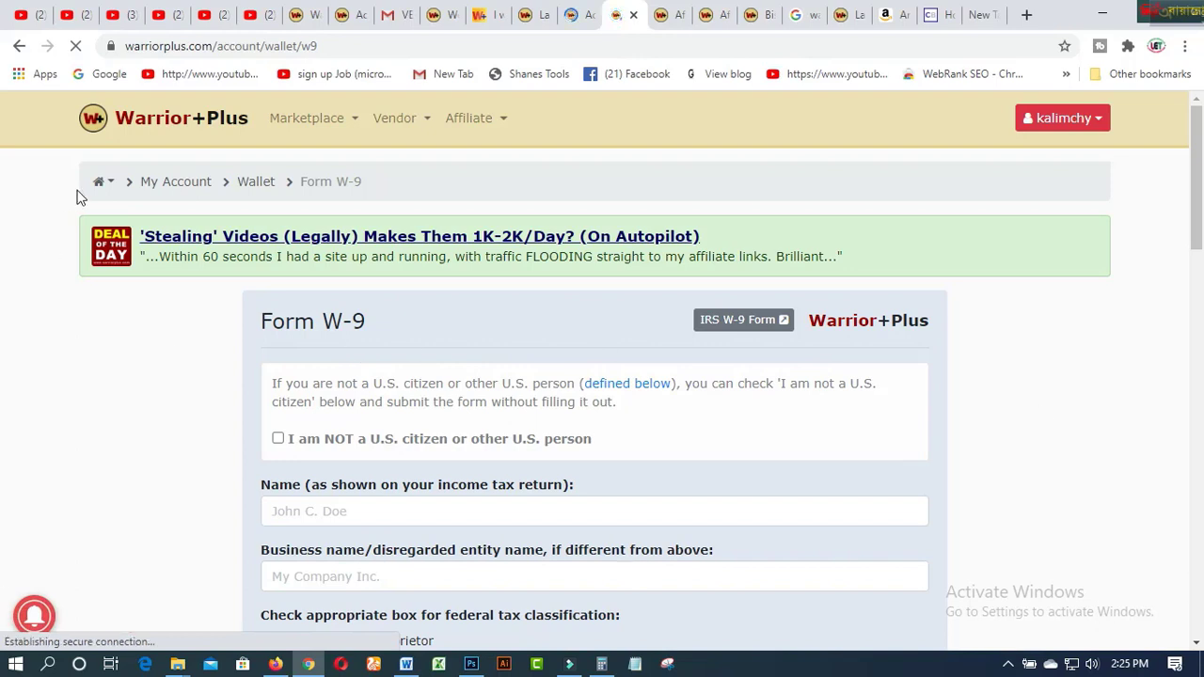
click(19, 46)
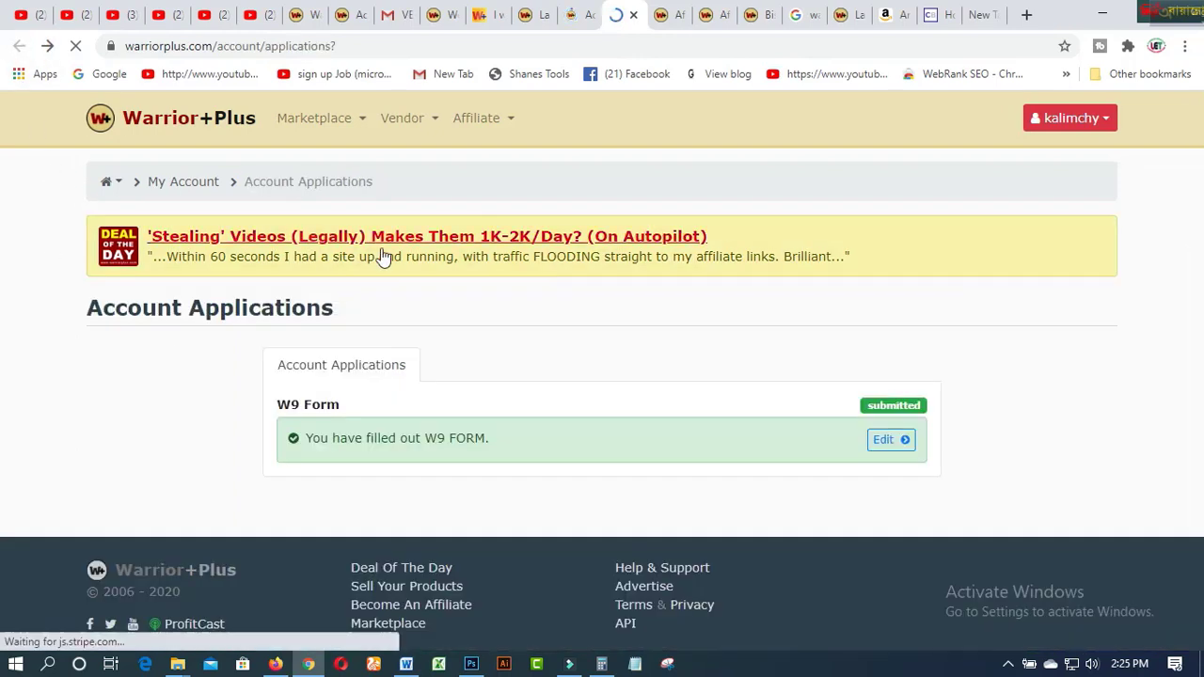
Step: Return to the My Account settings, open Billing / Credit Cards in a new tab and switch to it
click(290, 183)
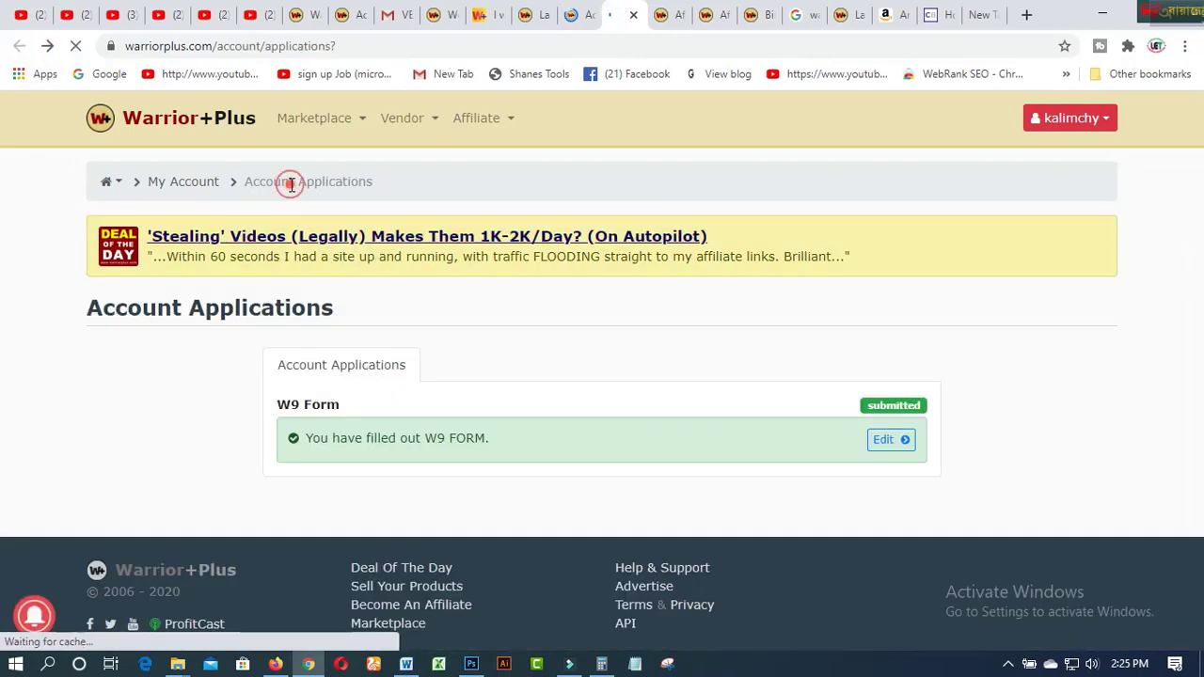
scroll(357, 371, down, 1)
scroll(310, 367, down, 1)
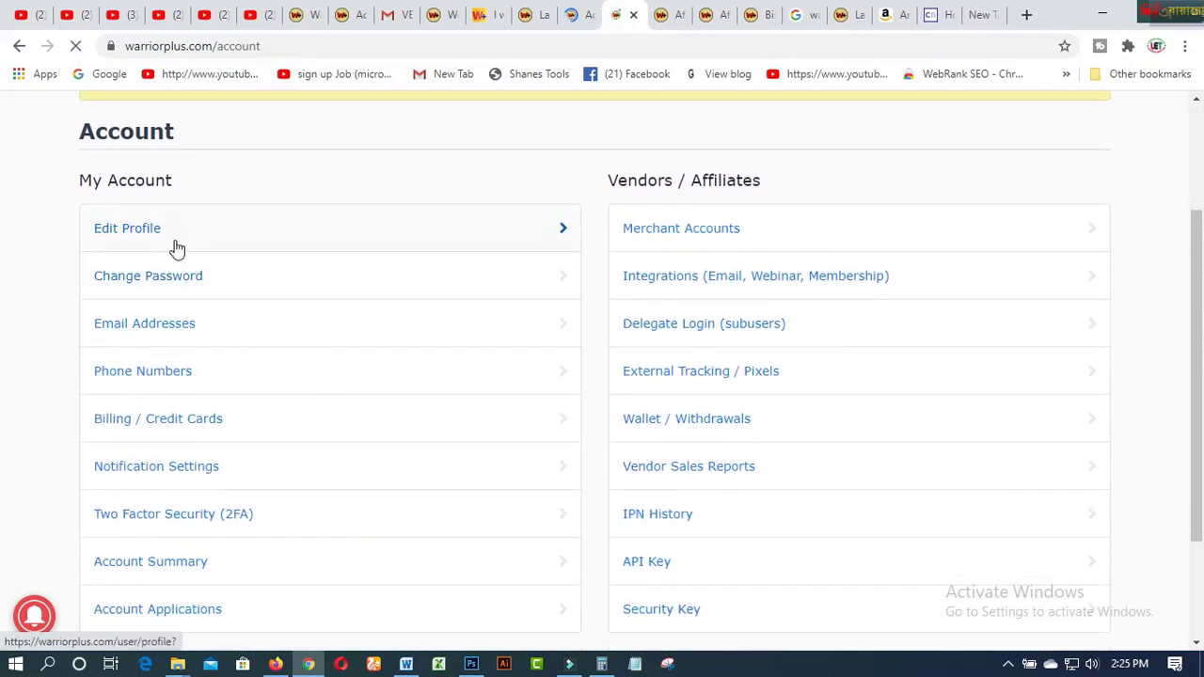
click(231, 344)
scroll(232, 342, down, 1)
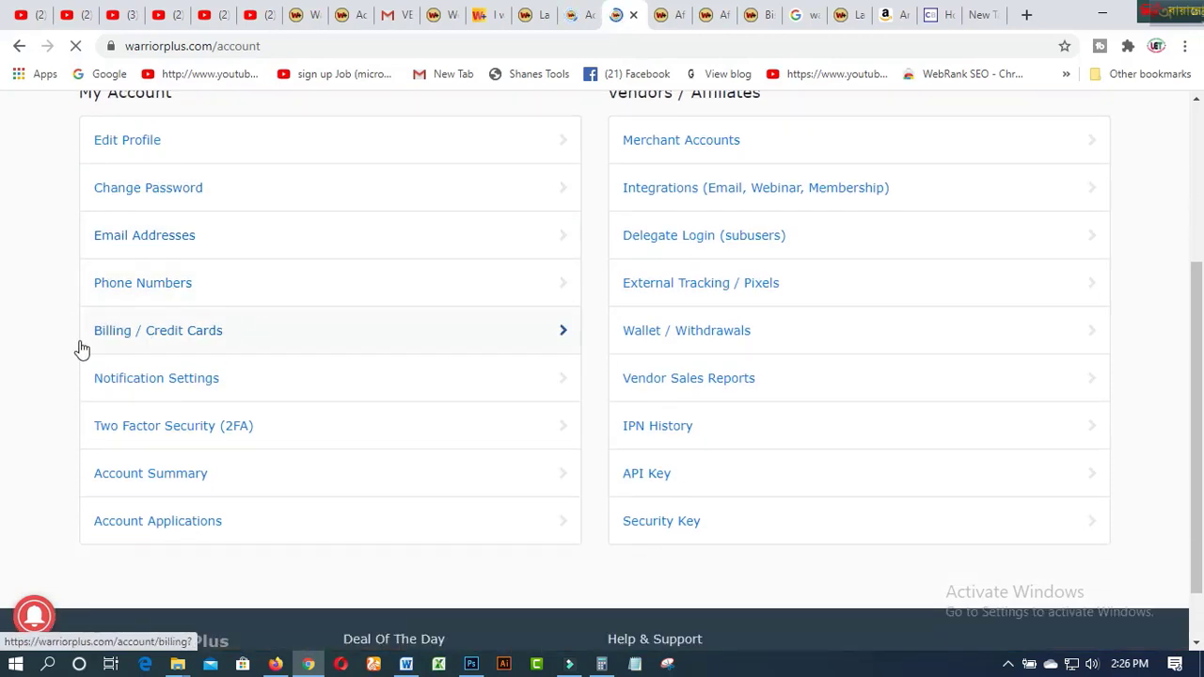
click(203, 347)
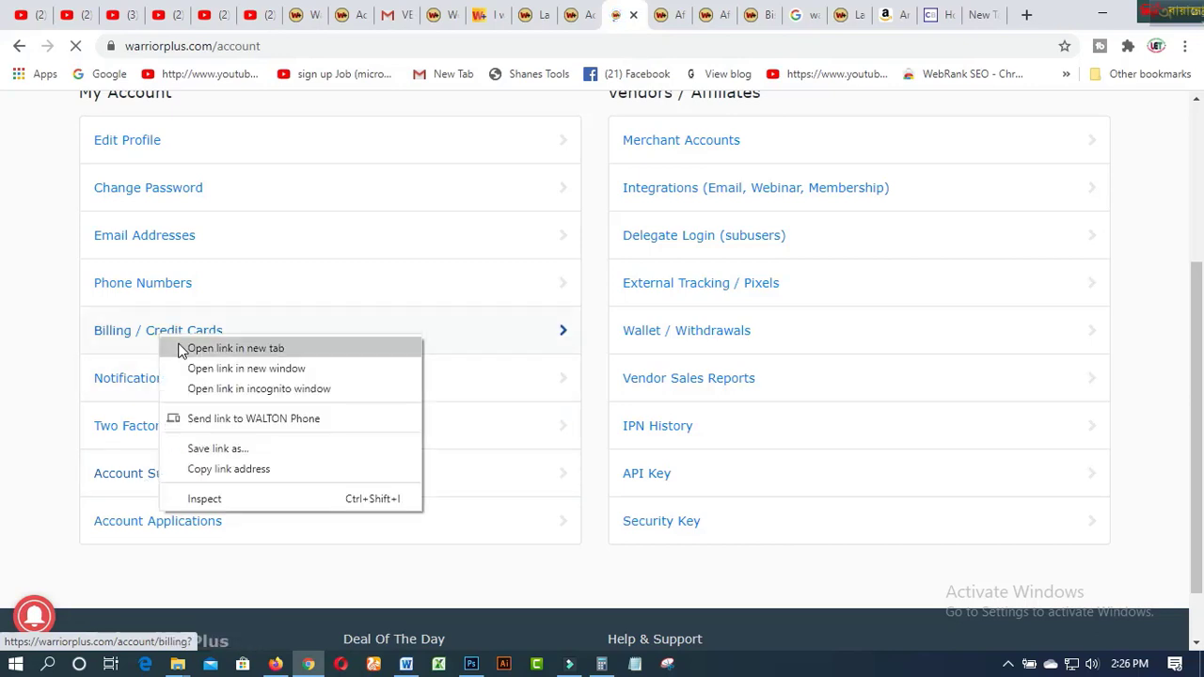
click(179, 347)
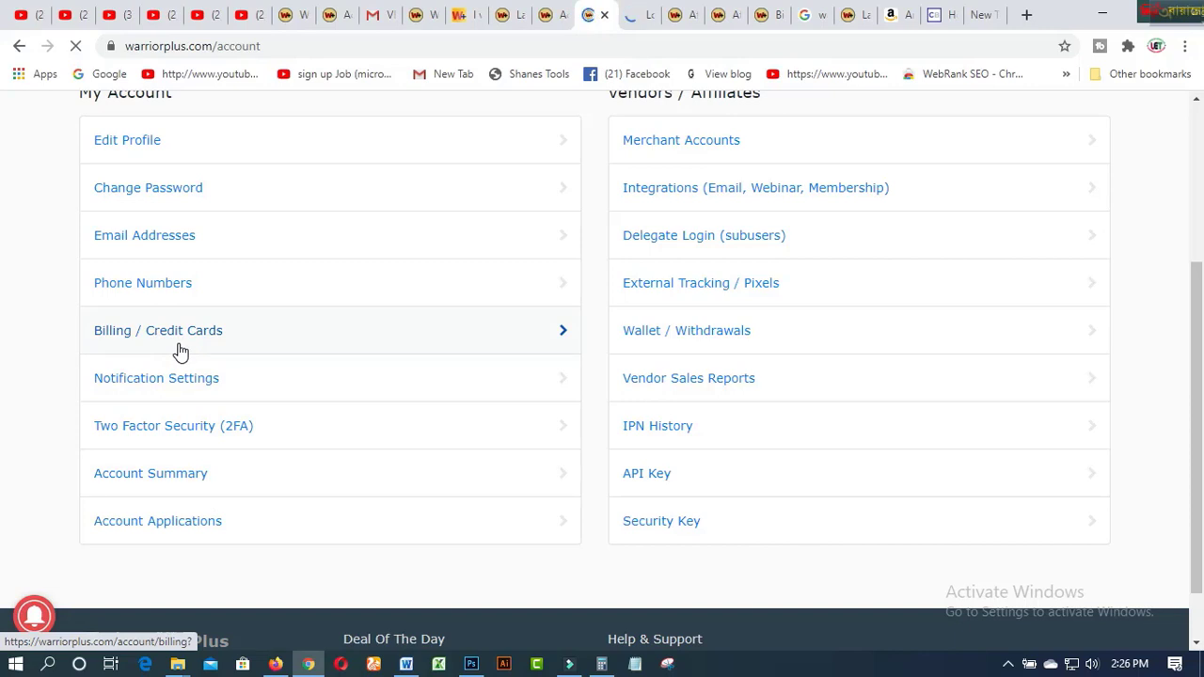
key(ctrl+Tab)
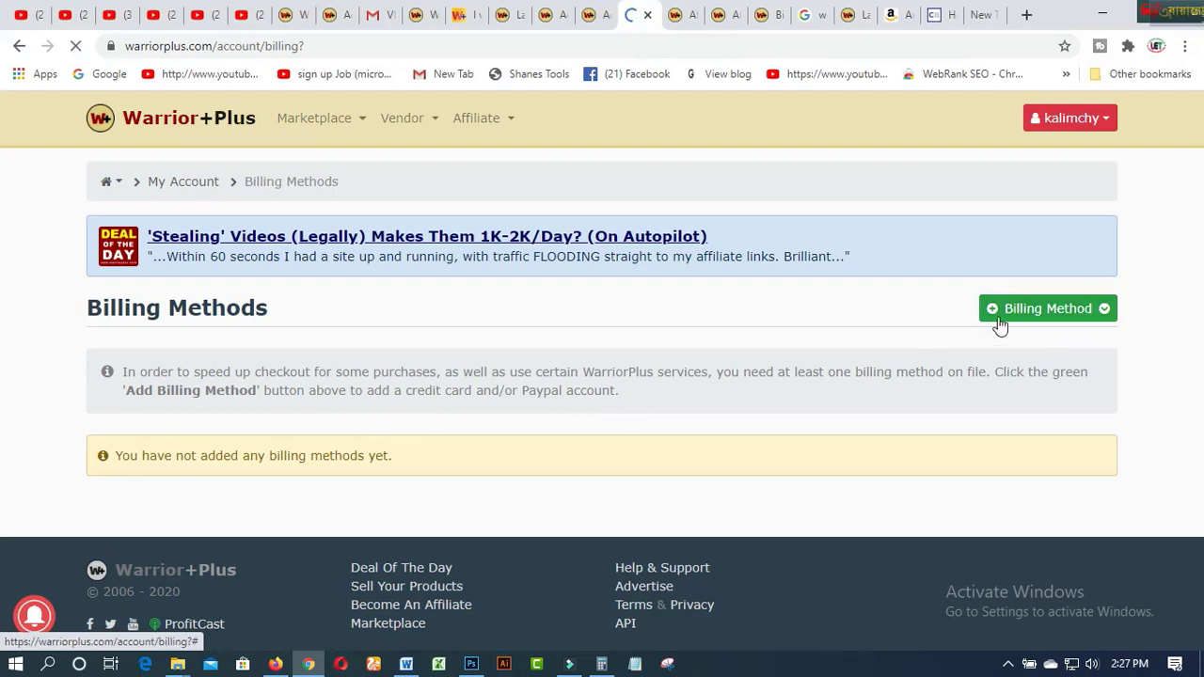
Step: Examine the credit card form for adding a billing method and close it without saving a card
click(1040, 309)
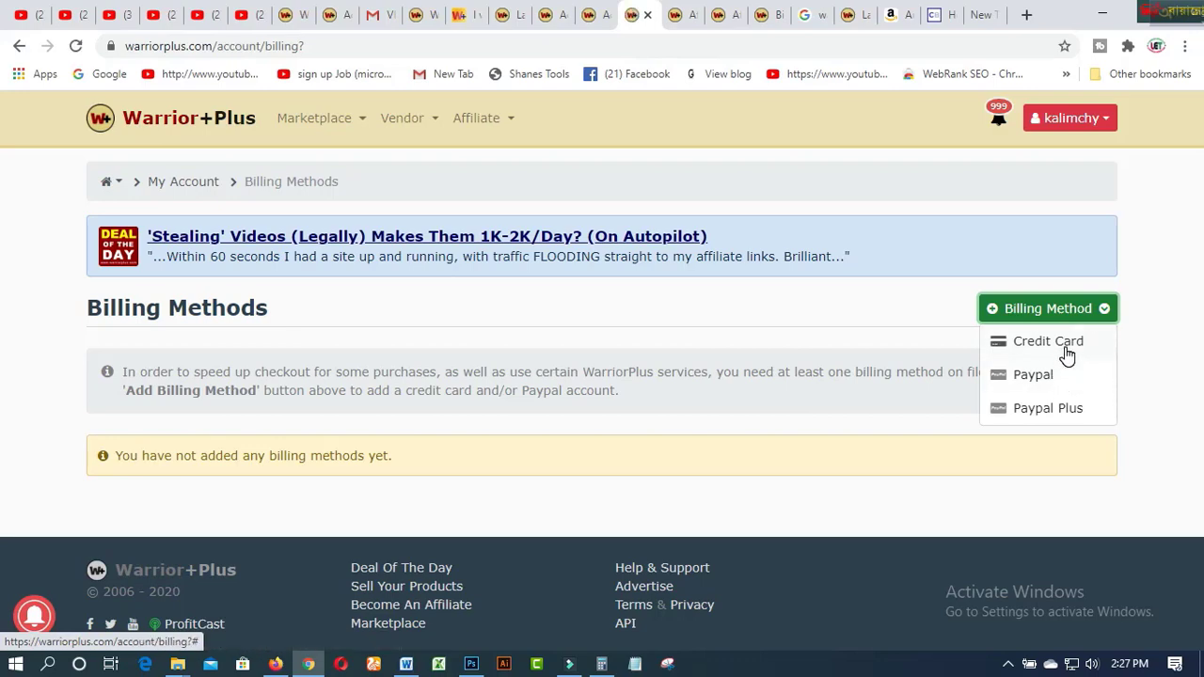
click(1065, 346)
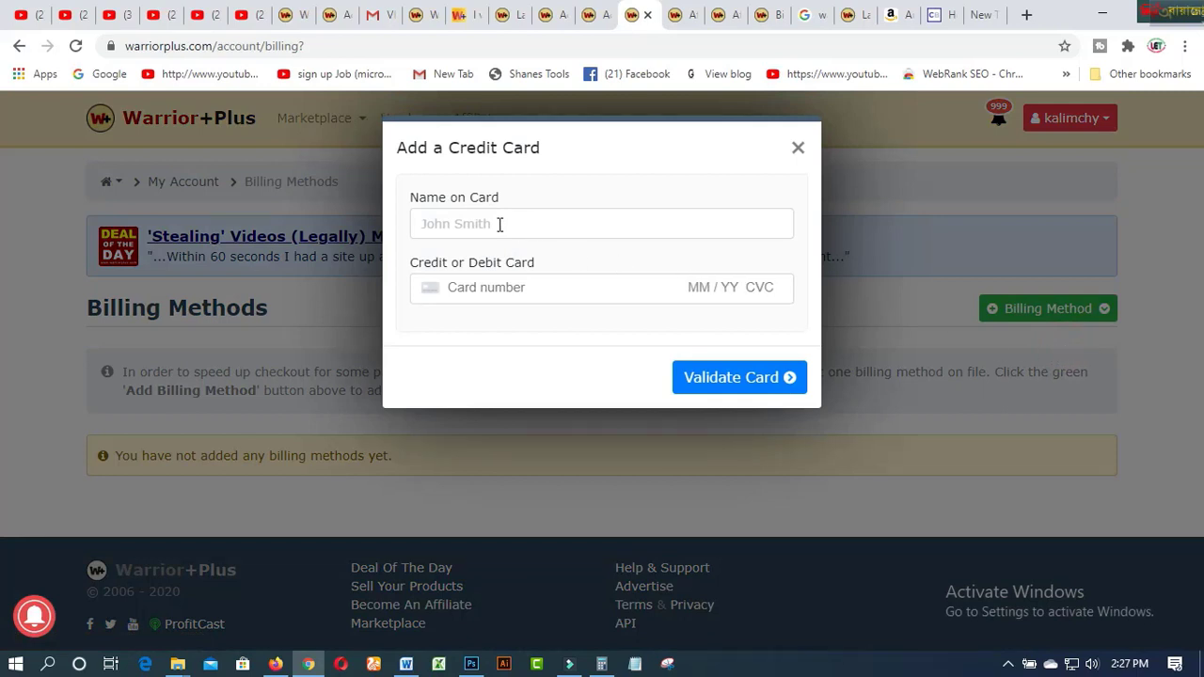
click(537, 291)
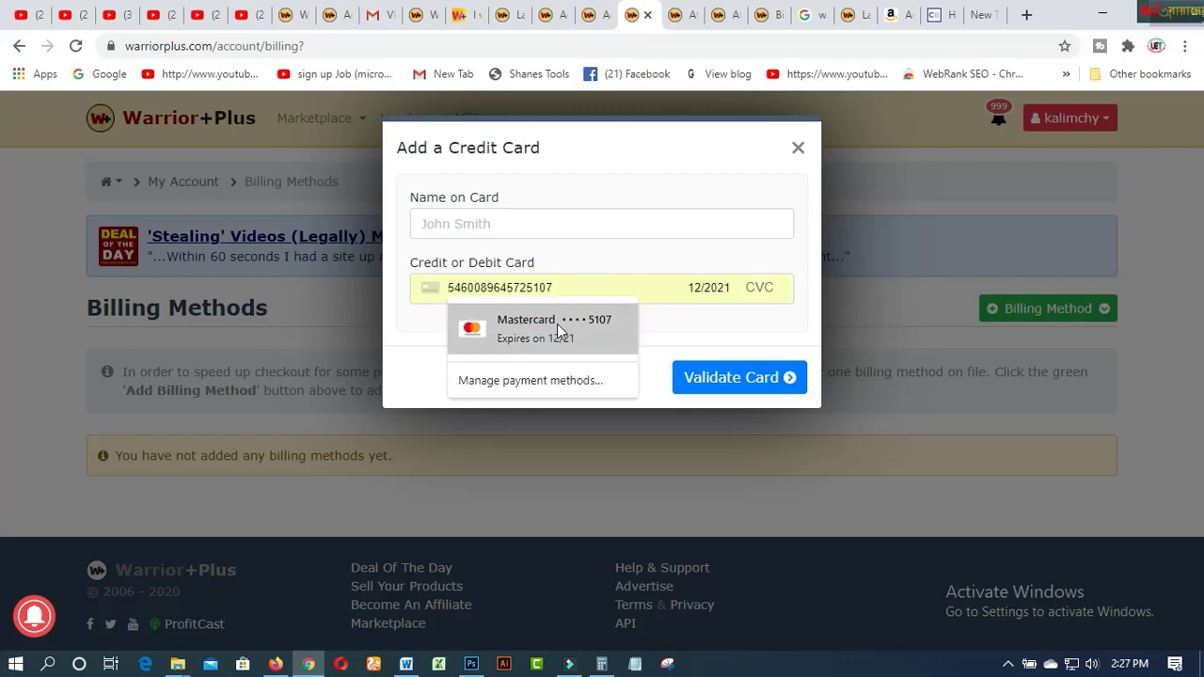
click(753, 336)
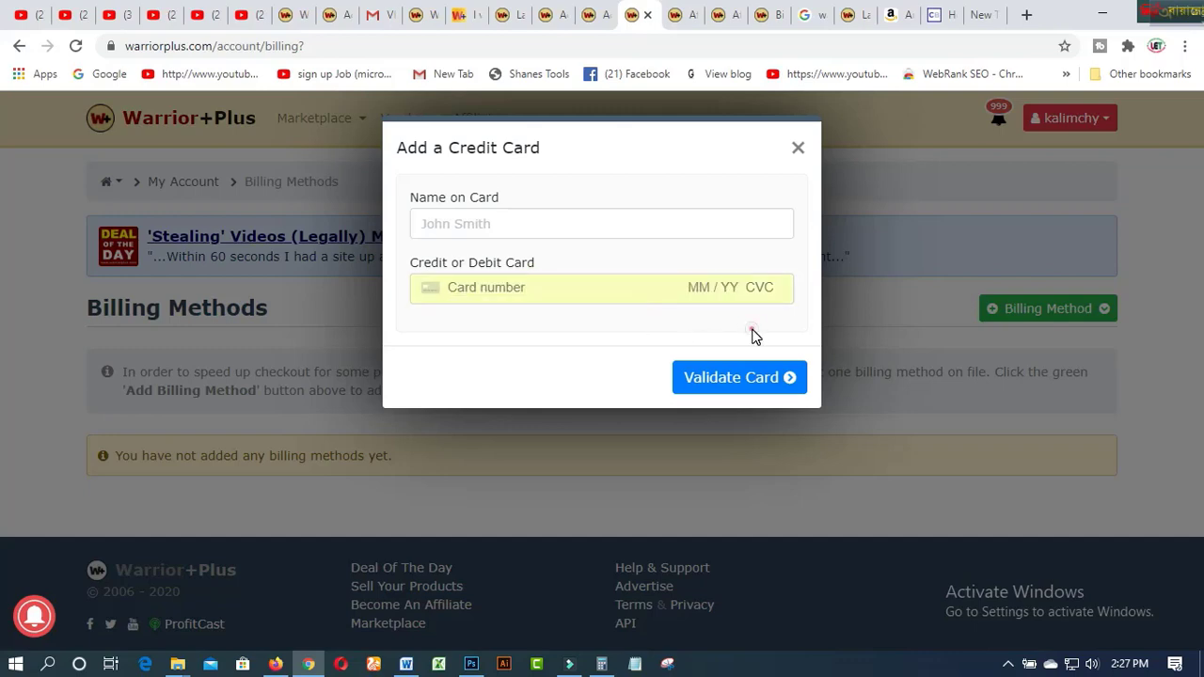
click(796, 151)
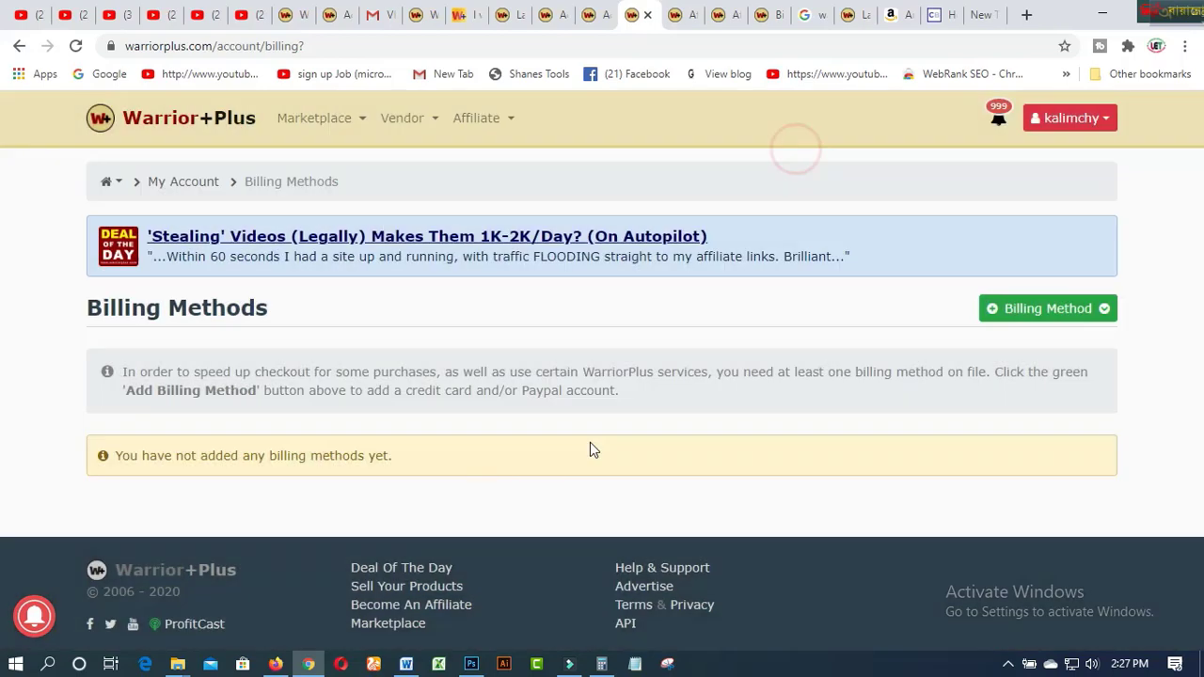
Step: Choose PayPal as the new billing method, view its sign-in page and return to the account settings
click(1058, 315)
click(1042, 377)
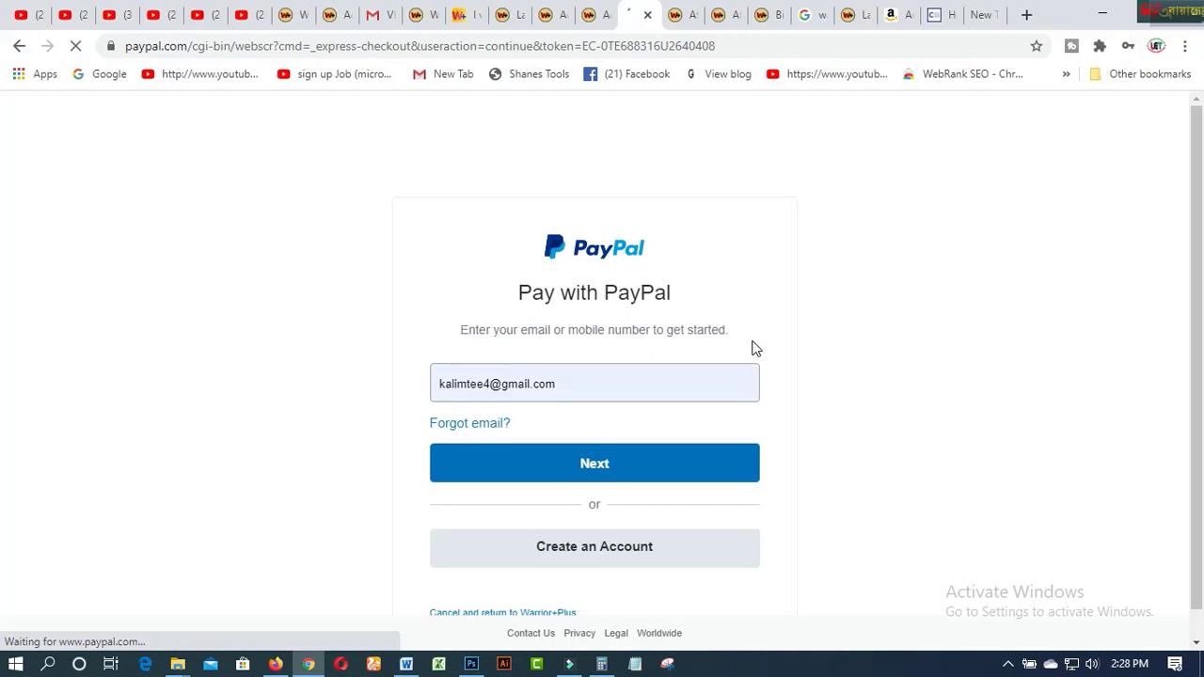
click(596, 21)
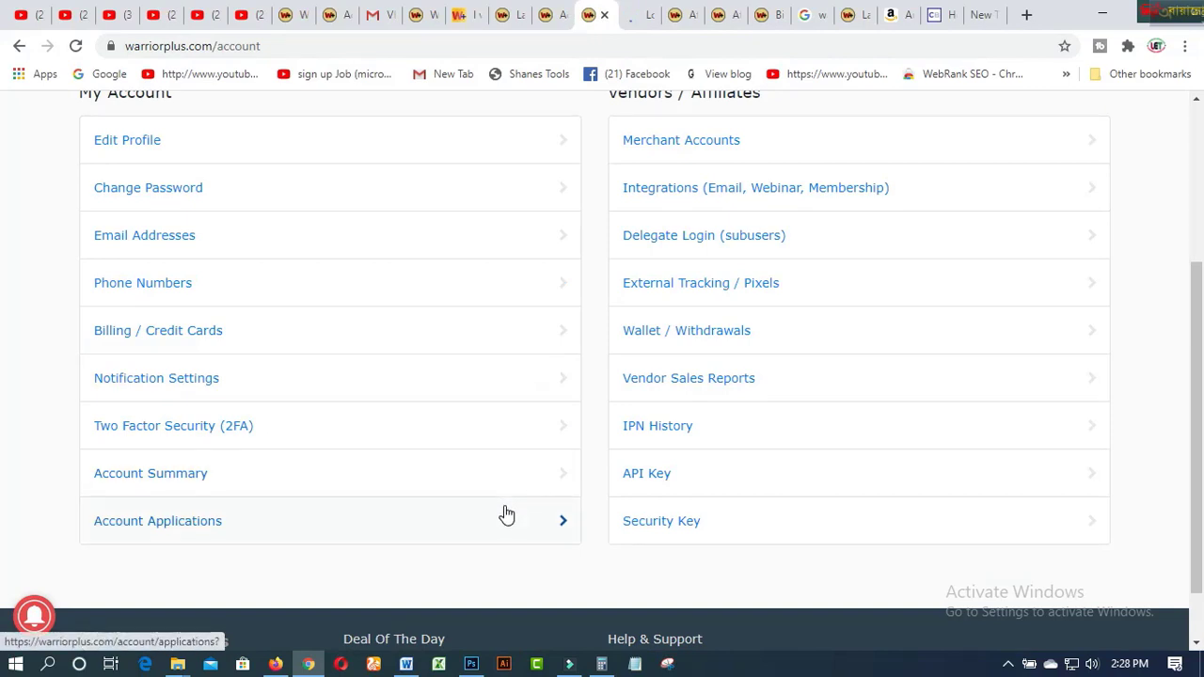
Step: Look through the open Launch Calendar and account settings pages, and go to the W+ wallet
scroll(506, 515, up, 2)
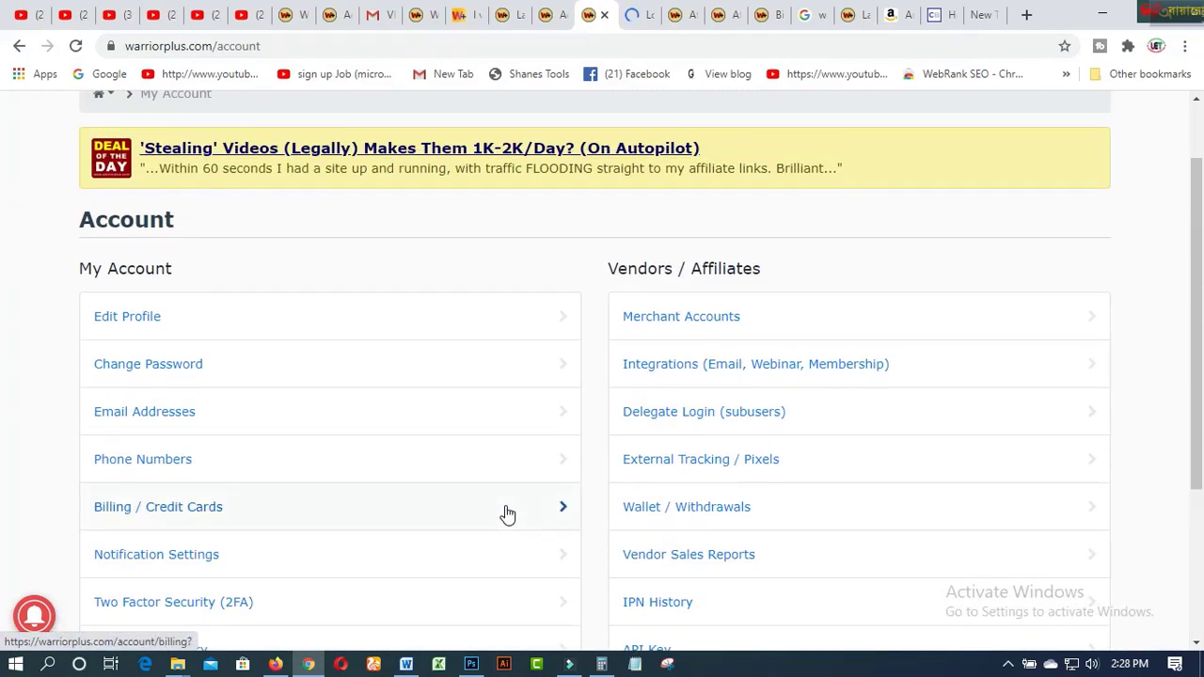
click(513, 18)
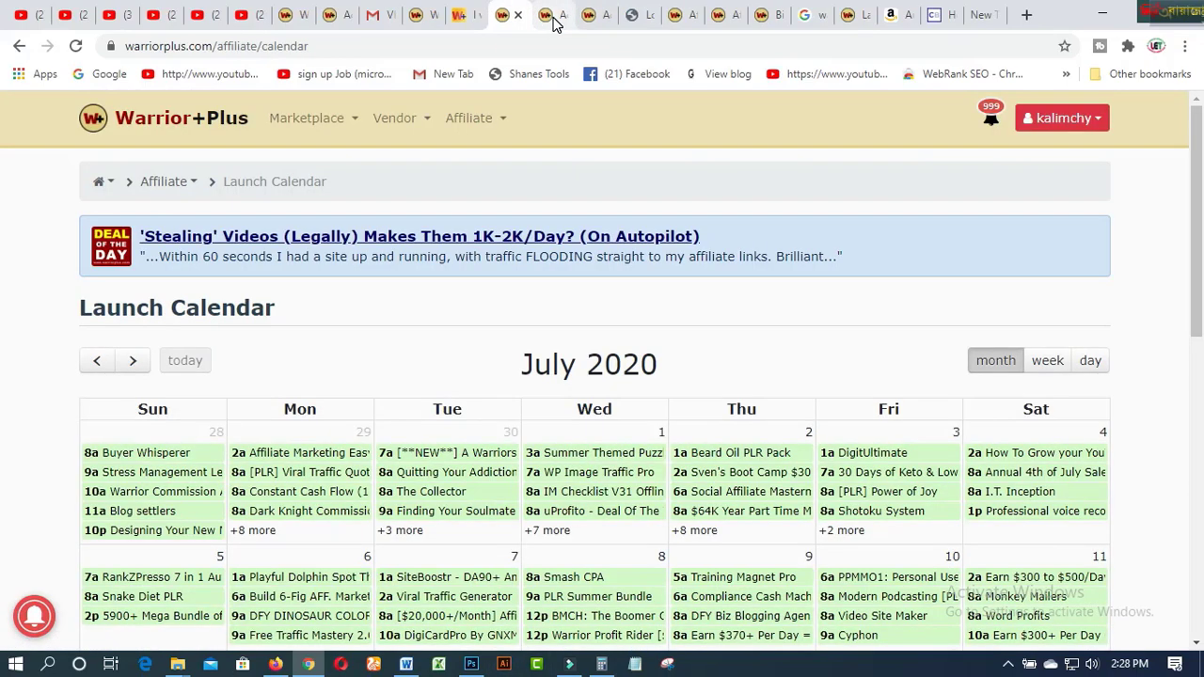
click(555, 20)
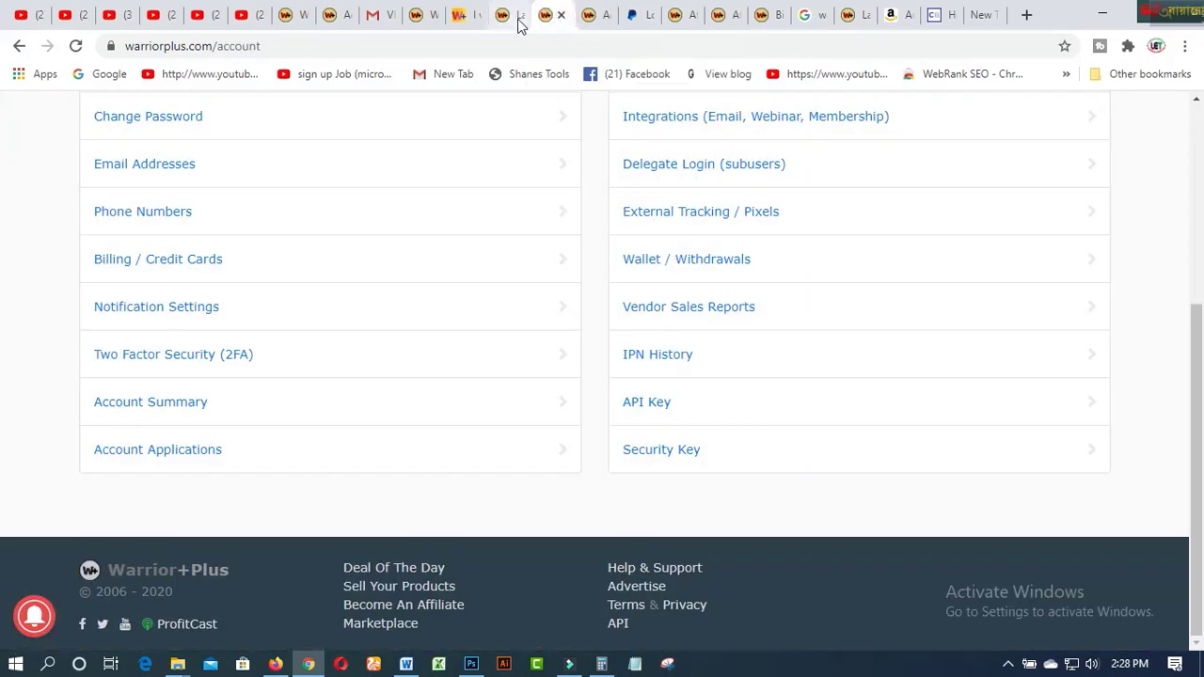
scroll(997, 310, up, 4)
click(1100, 126)
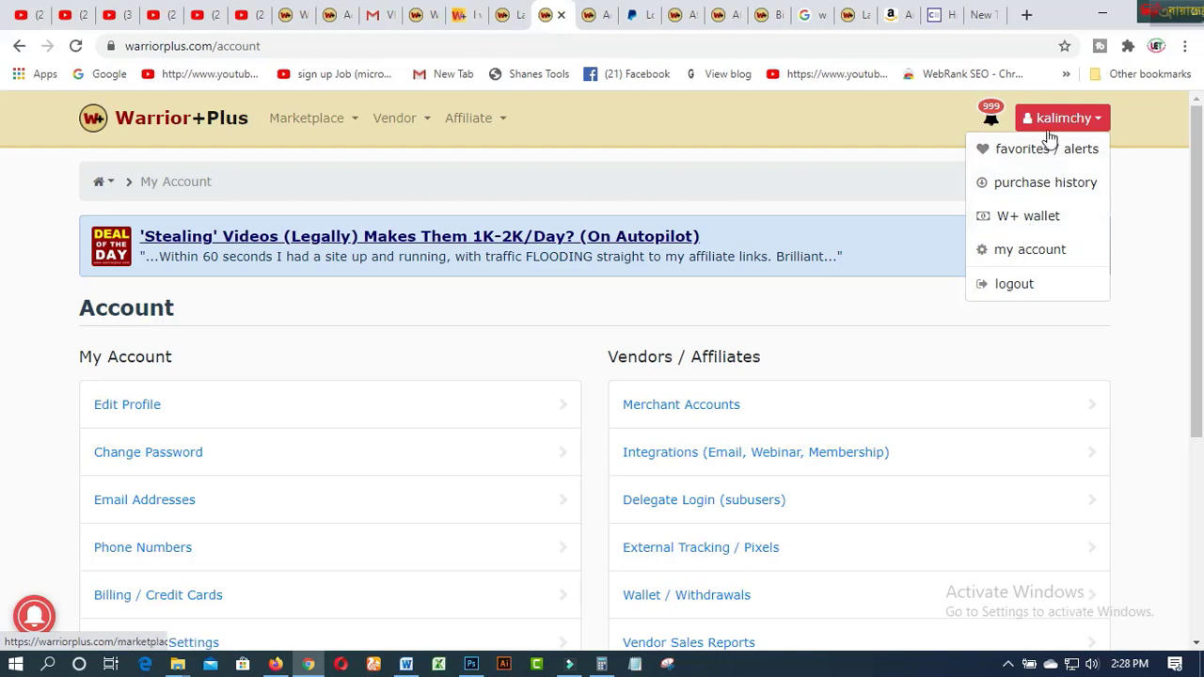
click(1011, 231)
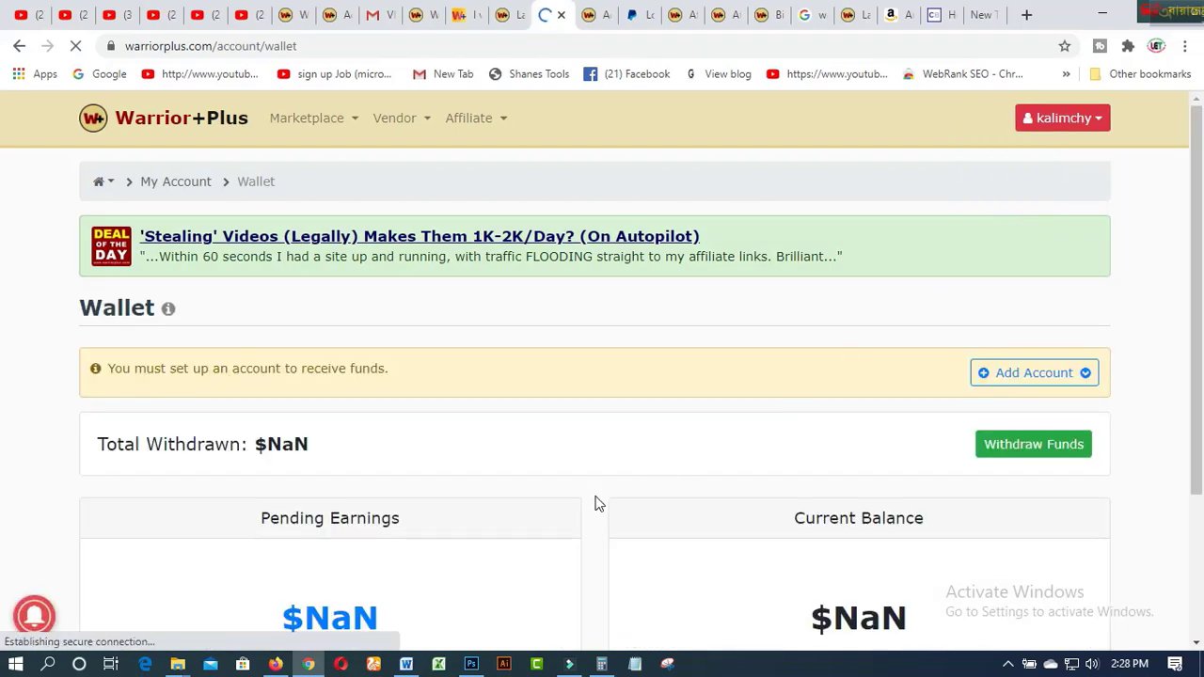
Step: Open the wallet's Bank-Account option for receiving funds in a new tab and switch to it
scroll(608, 511, down, 2)
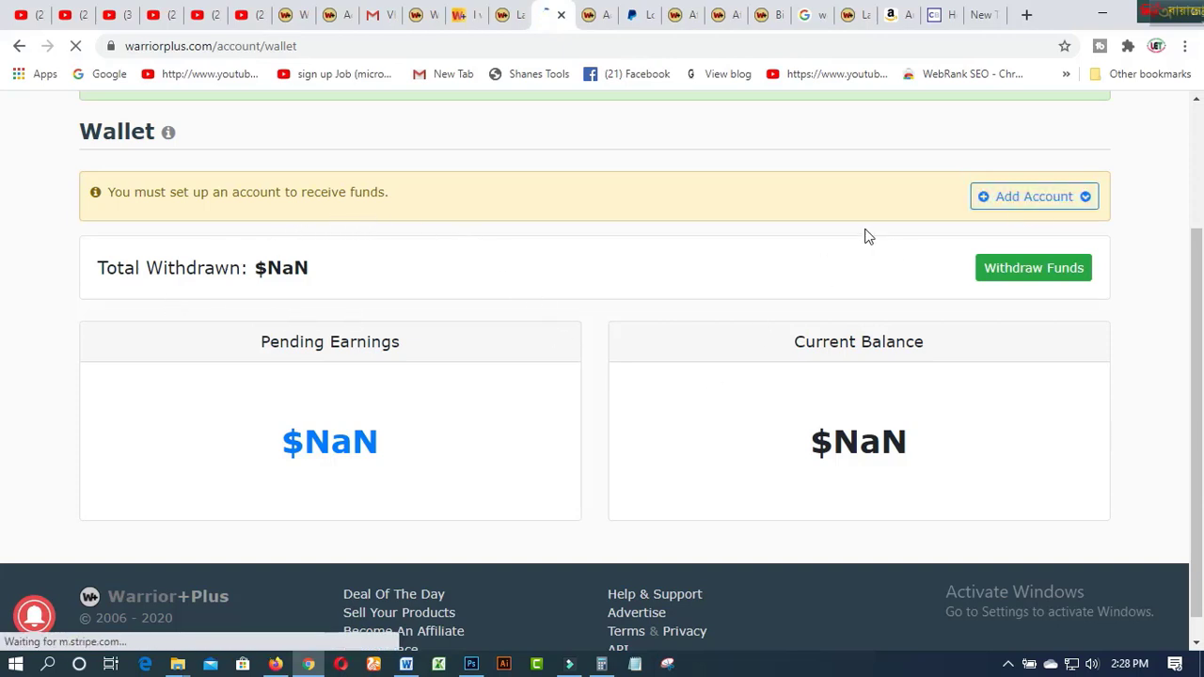
click(1023, 205)
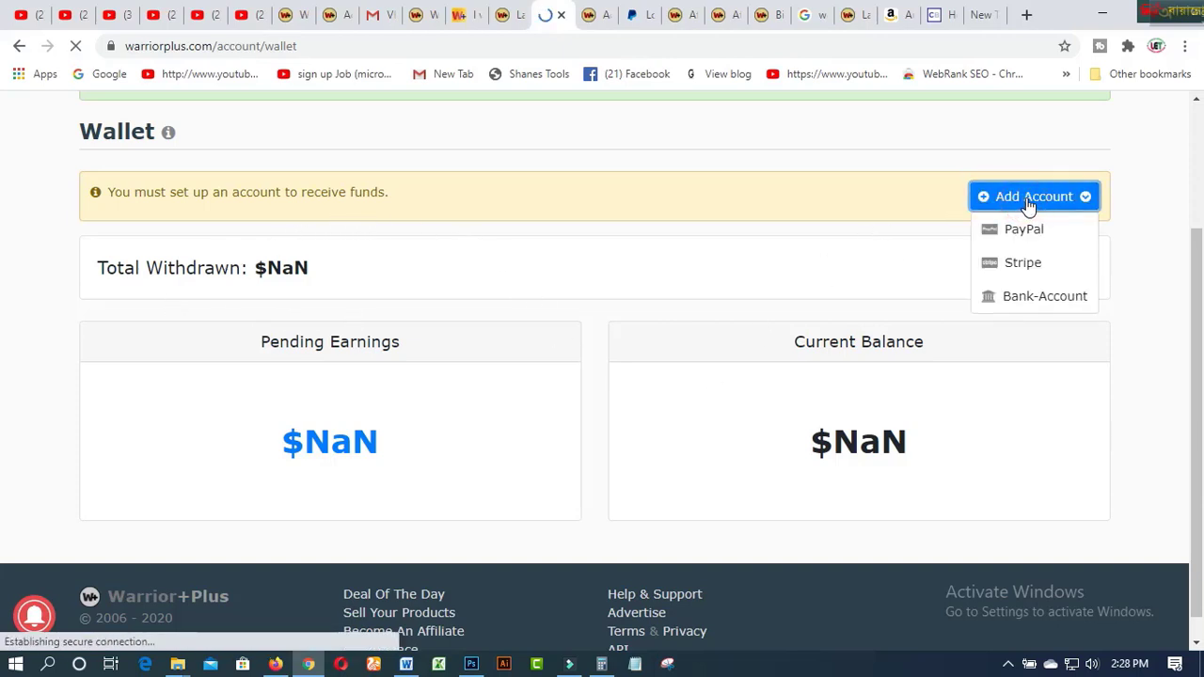
right_click(1048, 301)
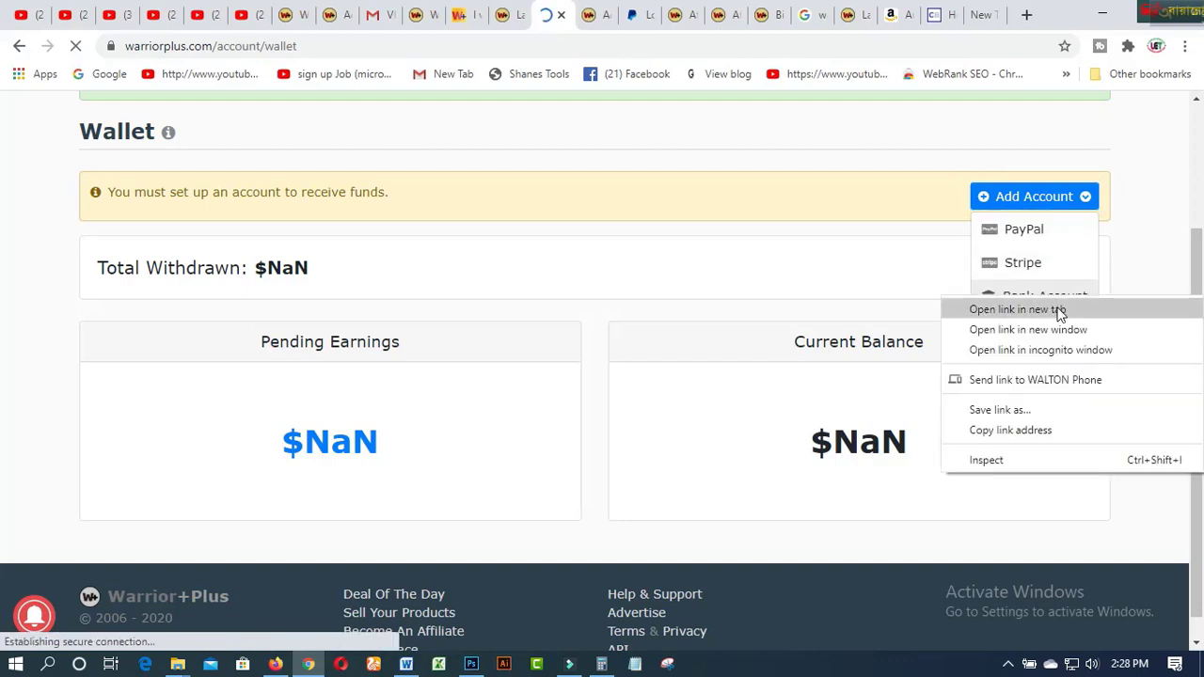
click(1057, 313)
click(574, 19)
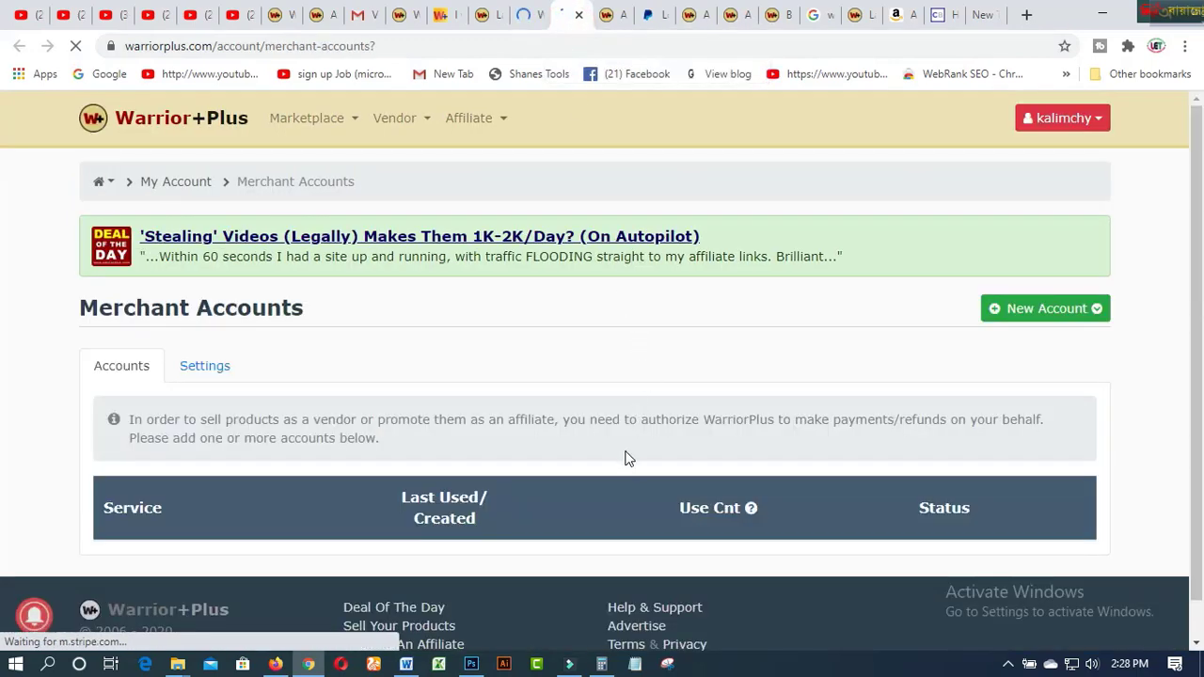
Step: Start a new Bank-Account (withdrawals) merchant account and open the form for adding a payout method
scroll(633, 469, down, 1)
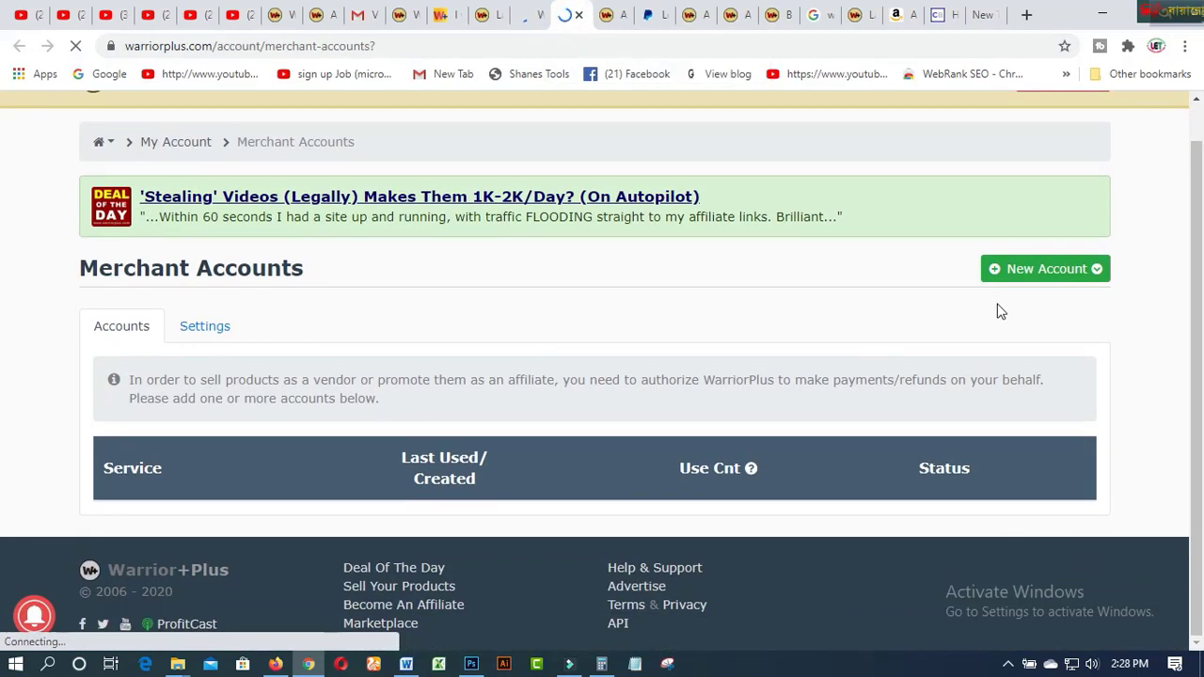
click(1043, 272)
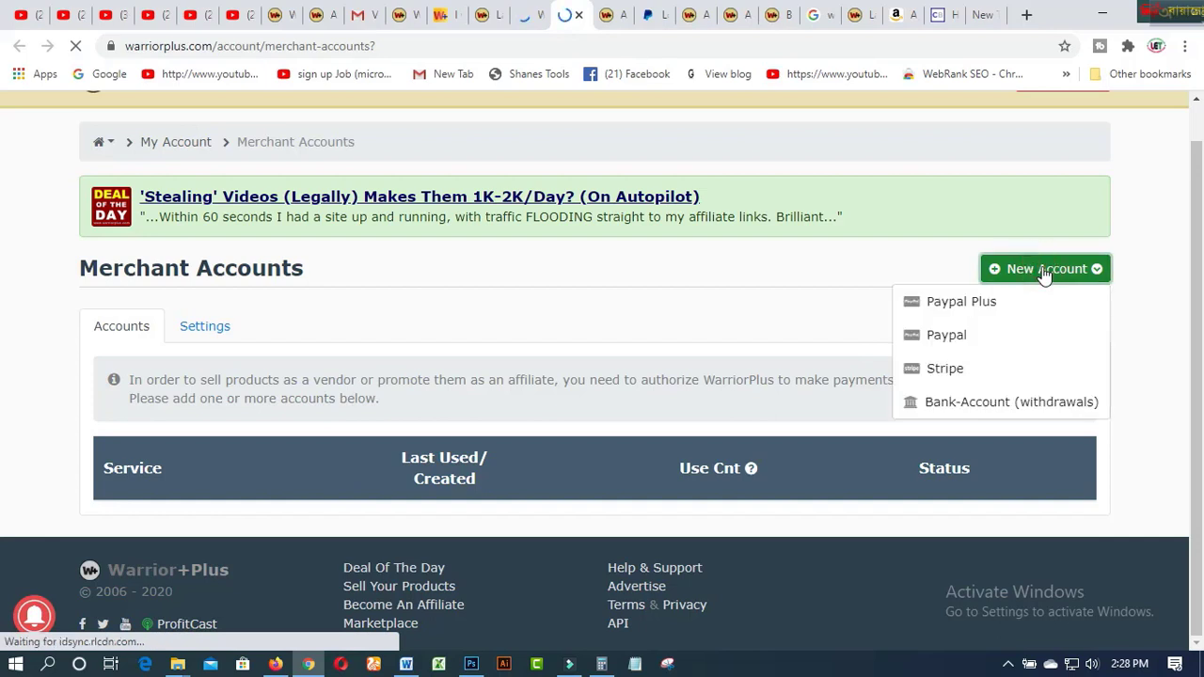
click(993, 404)
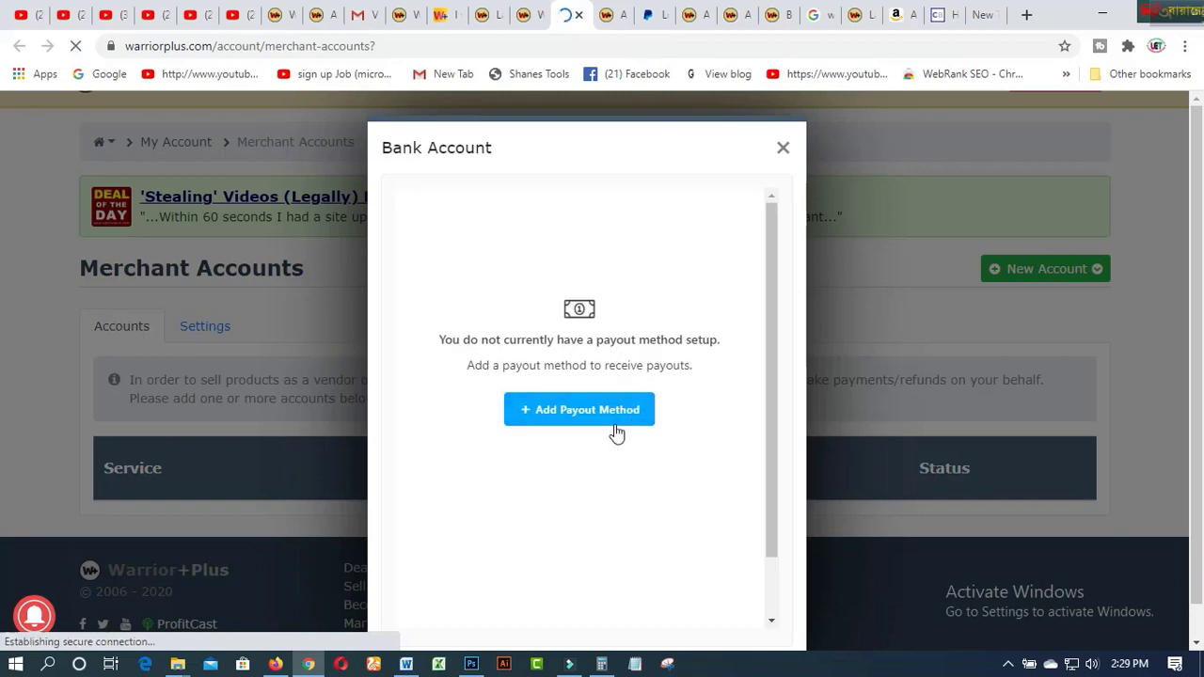
click(607, 420)
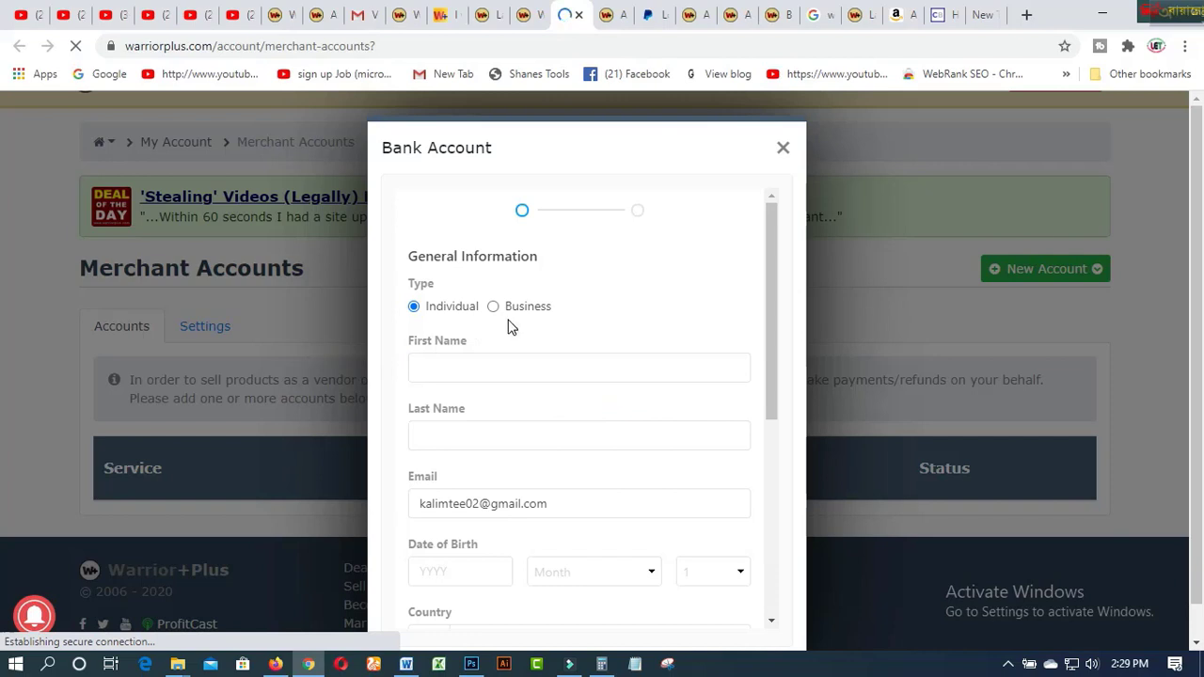
Step: Examine the payout method's General Information form, from the name fields to the postal code, leaving it unfilled
click(492, 362)
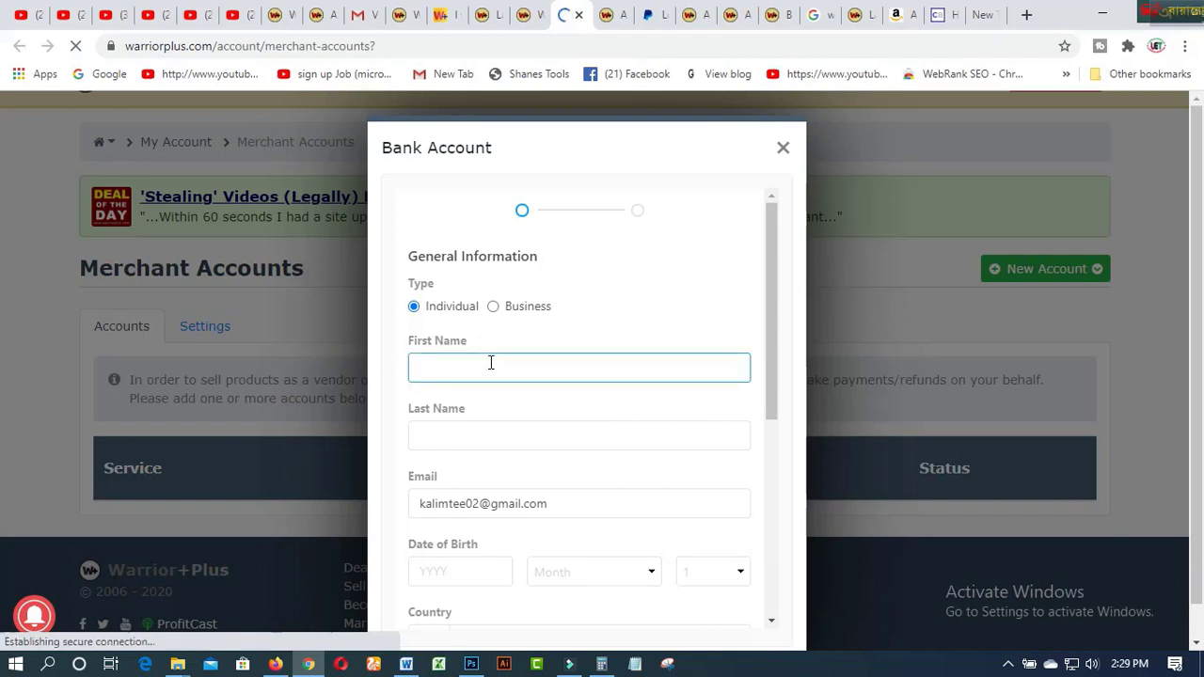
scroll(490, 360, down, 1)
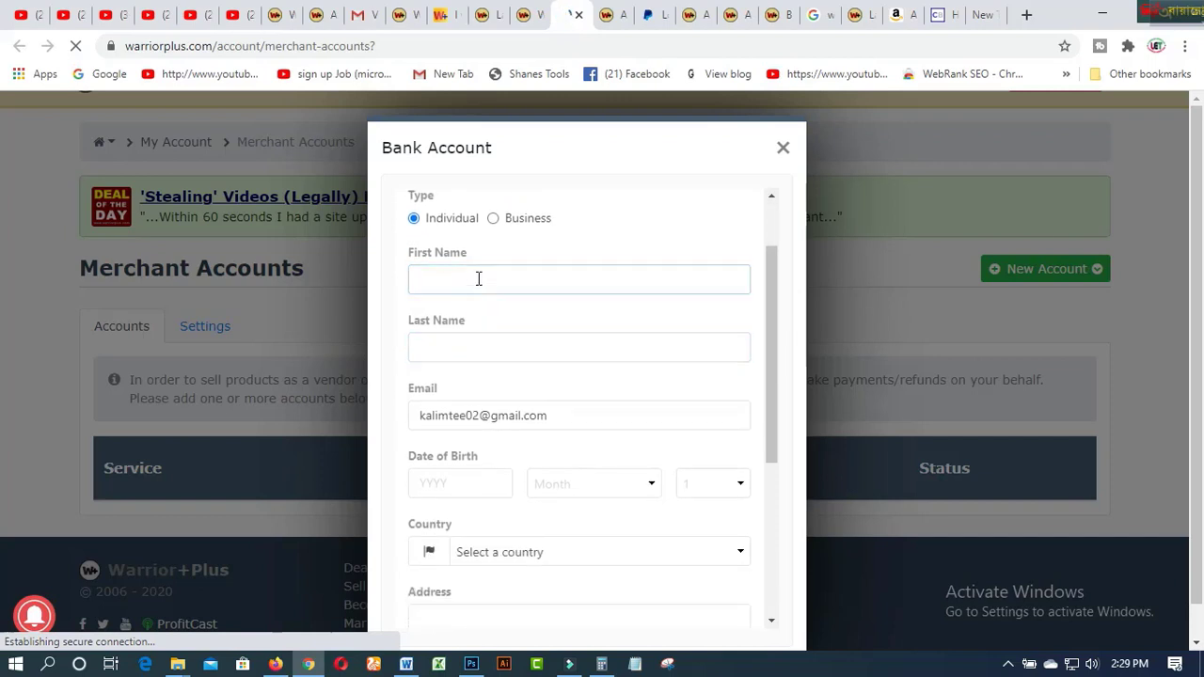
scroll(474, 369, down, 3)
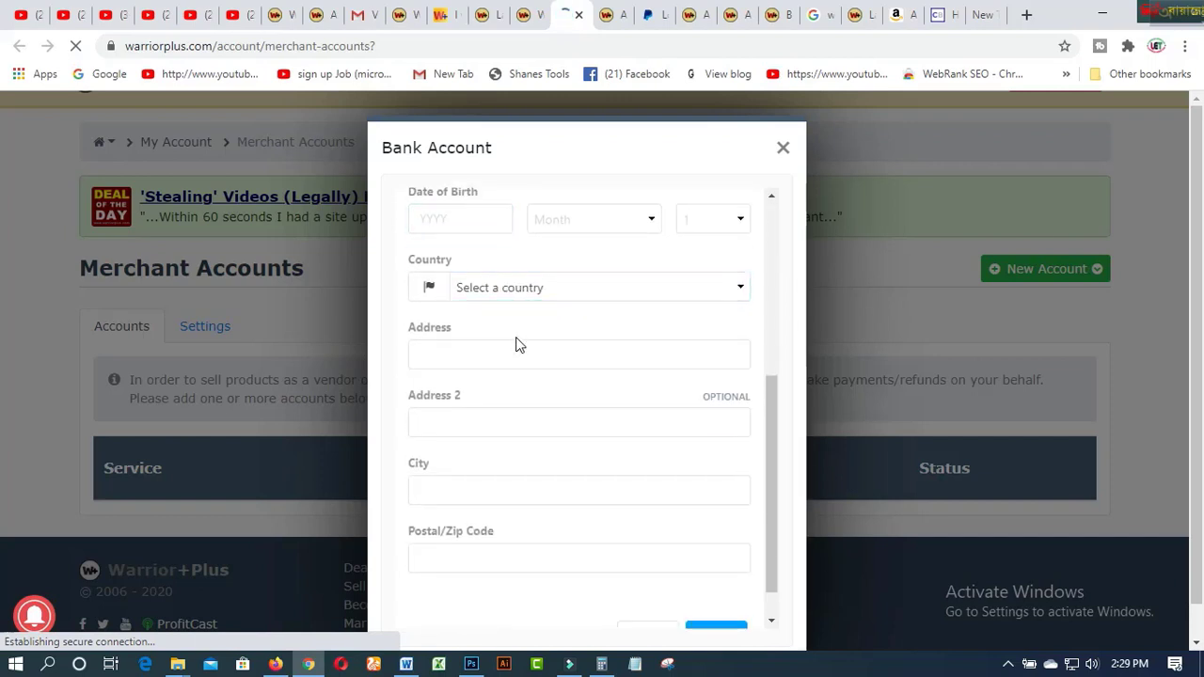
scroll(516, 349, down, 1)
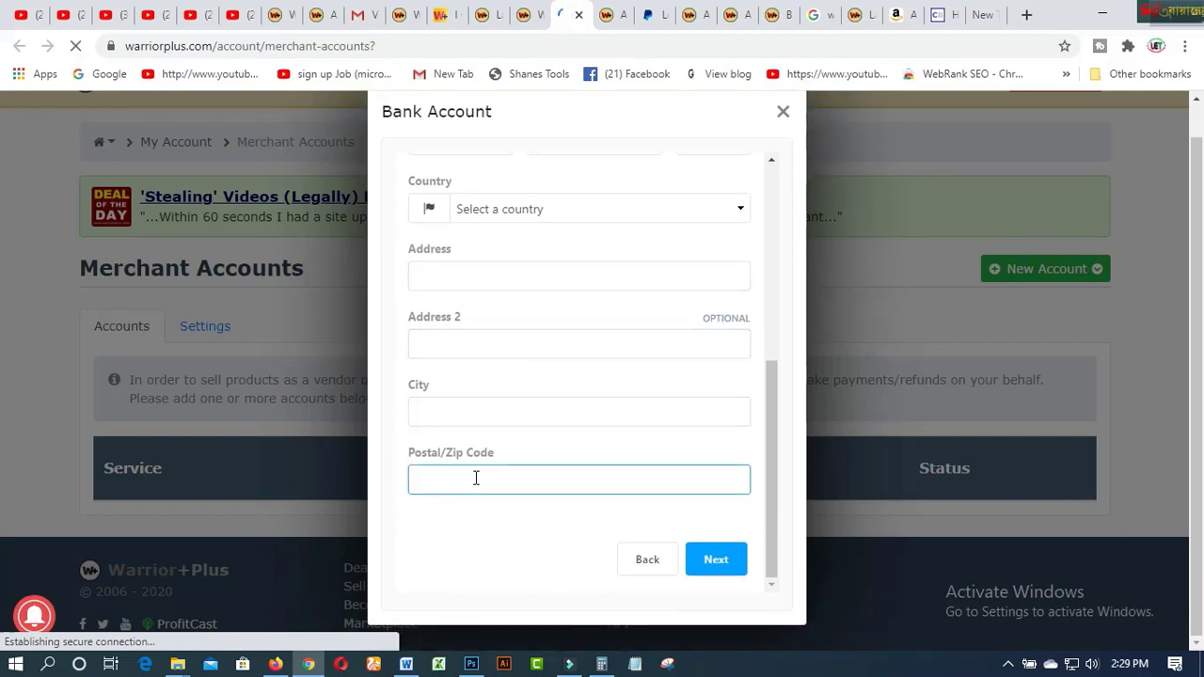
click(475, 478)
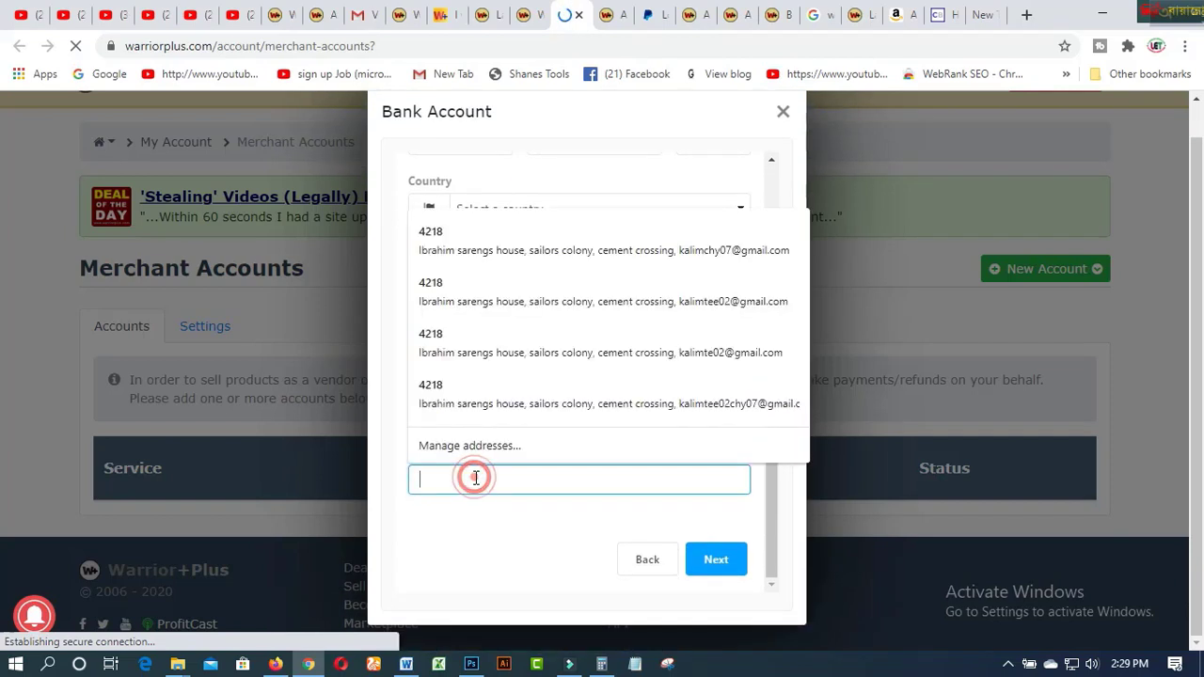
key(Escape)
click(459, 560)
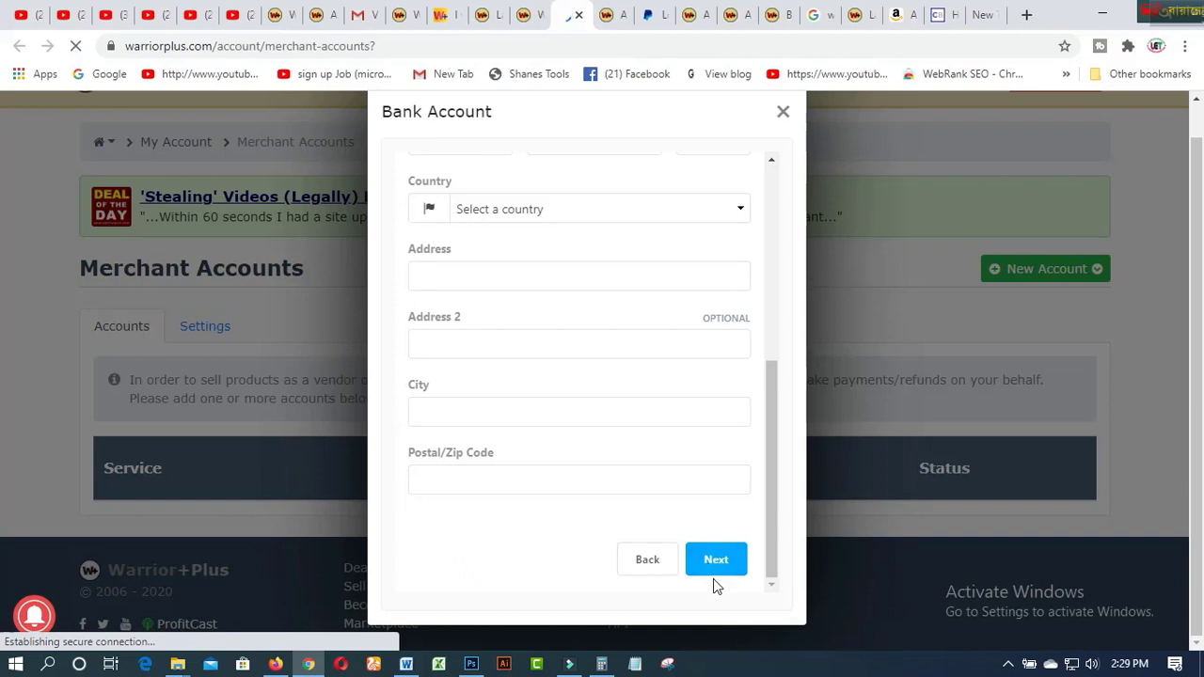
Step: Review the General Information form once more and close the Bank Account dialog without filling it in
scroll(608, 494, up, 5)
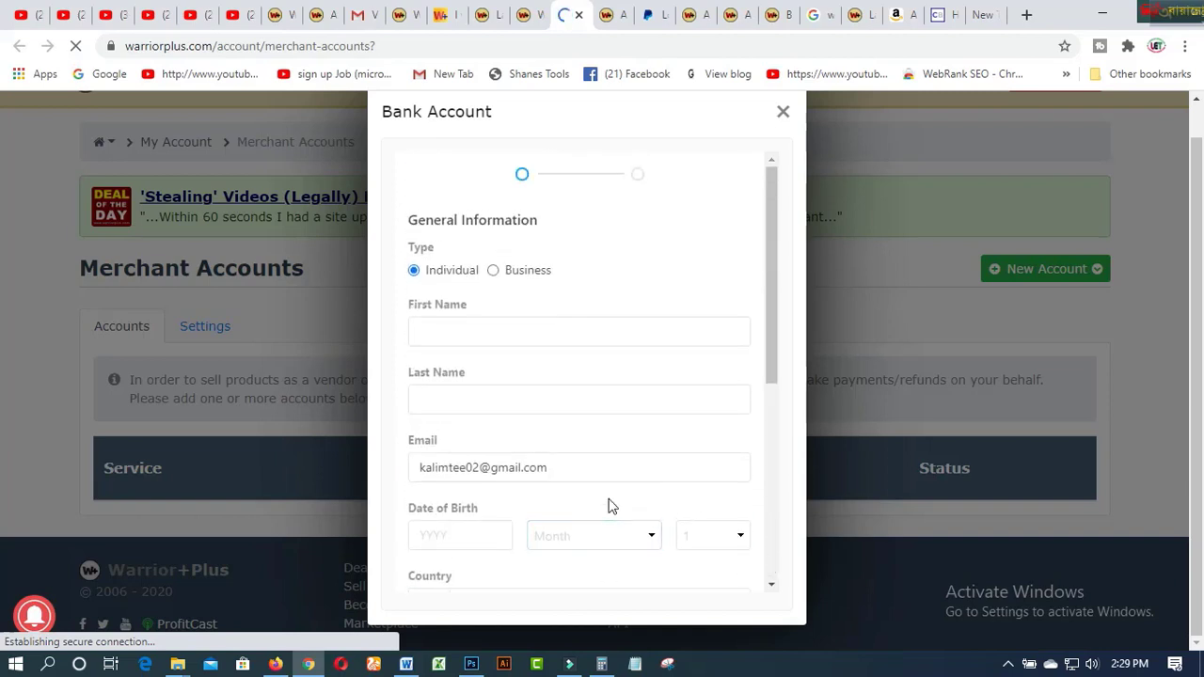
scroll(610, 501, down, 5)
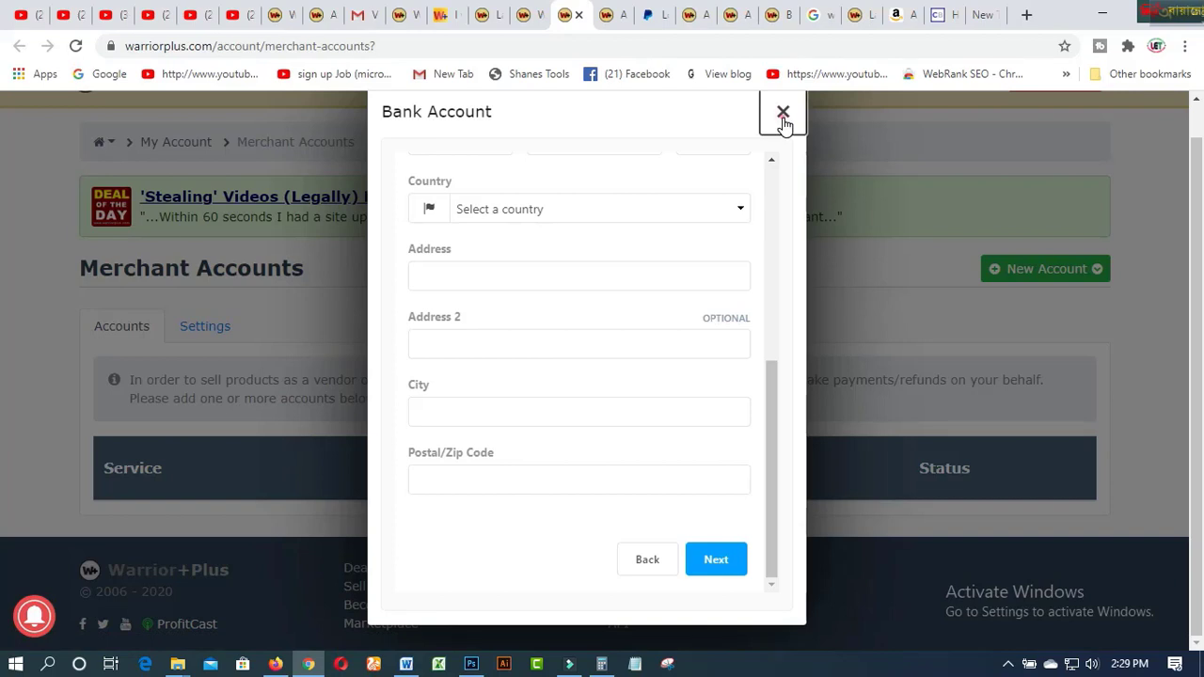
click(783, 113)
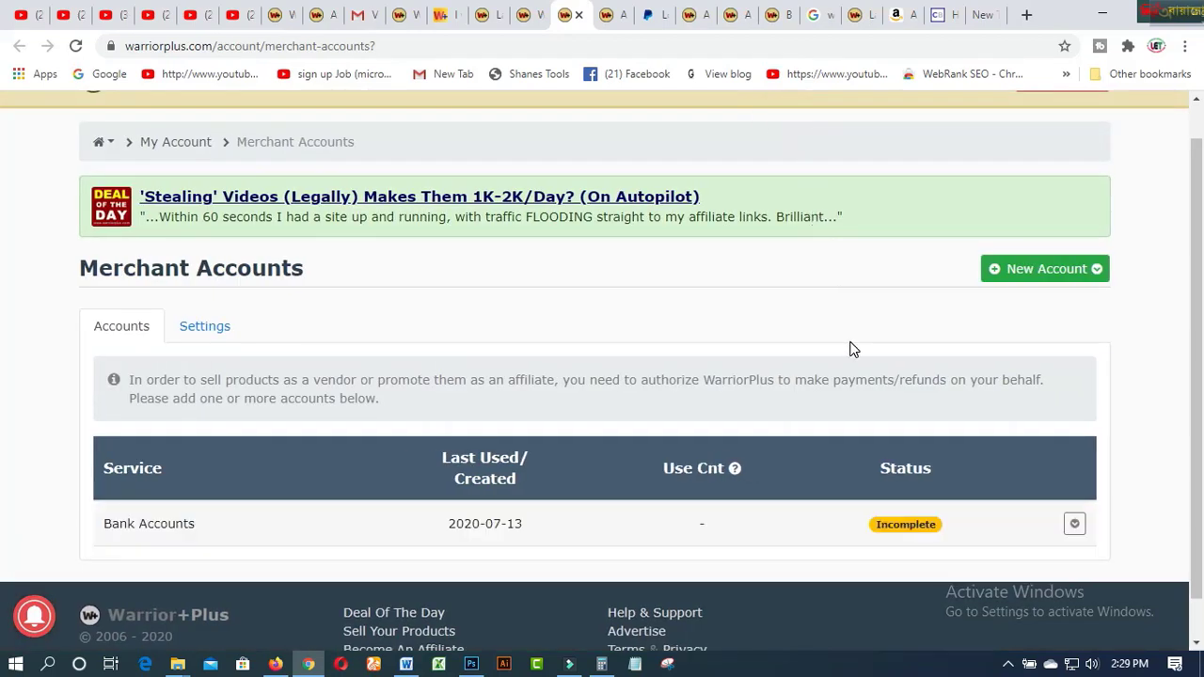
Step: View the Force Wallet options in the Merchant Accounts settings and return to the open Wallet page
scroll(854, 352, down, 1)
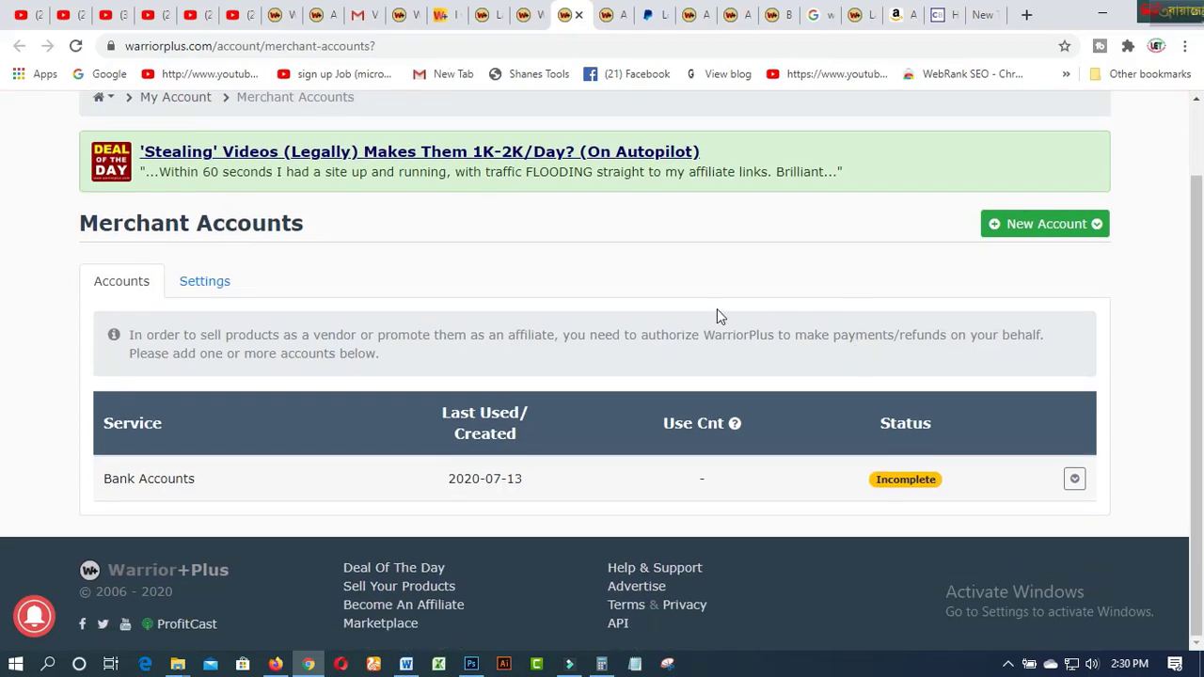
click(202, 282)
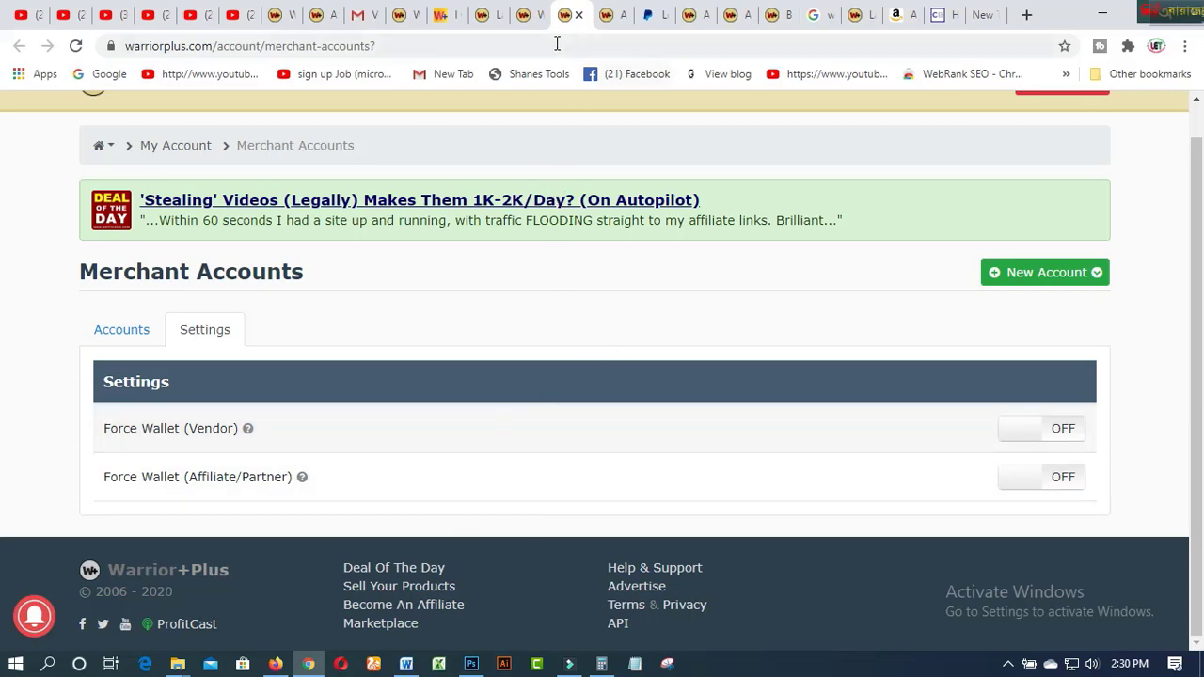
click(535, 20)
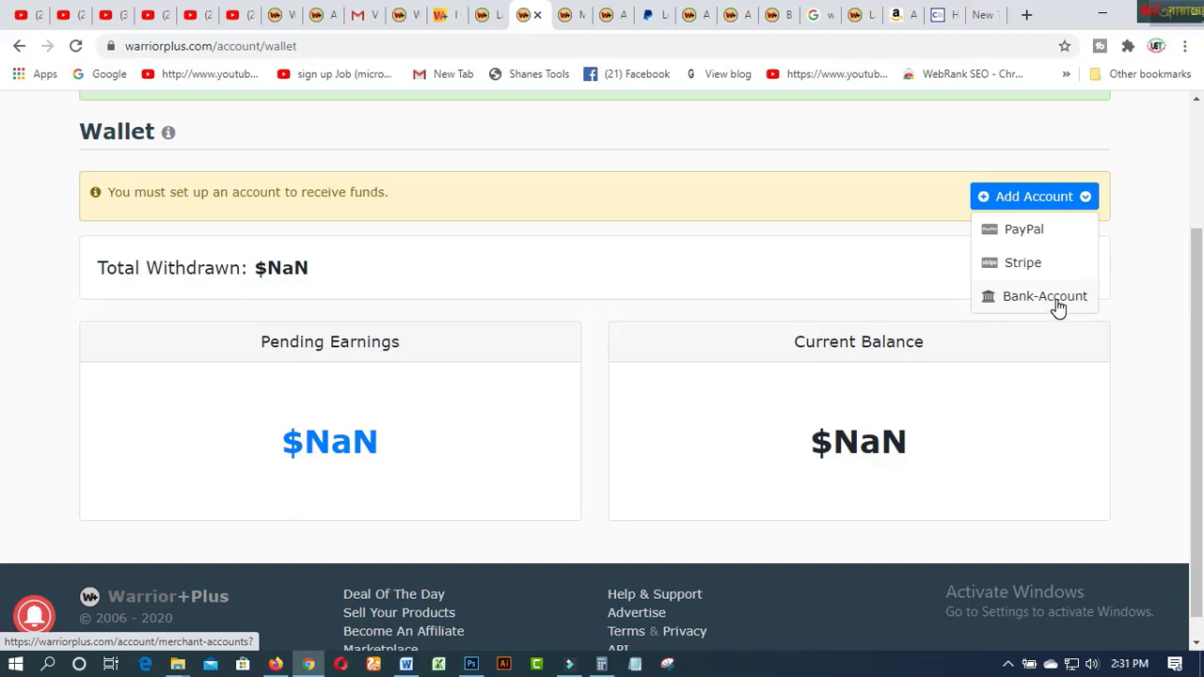
Step: Switch to the open Launch Calendar page and go to the account's favorites / alerts page
click(489, 15)
click(1081, 120)
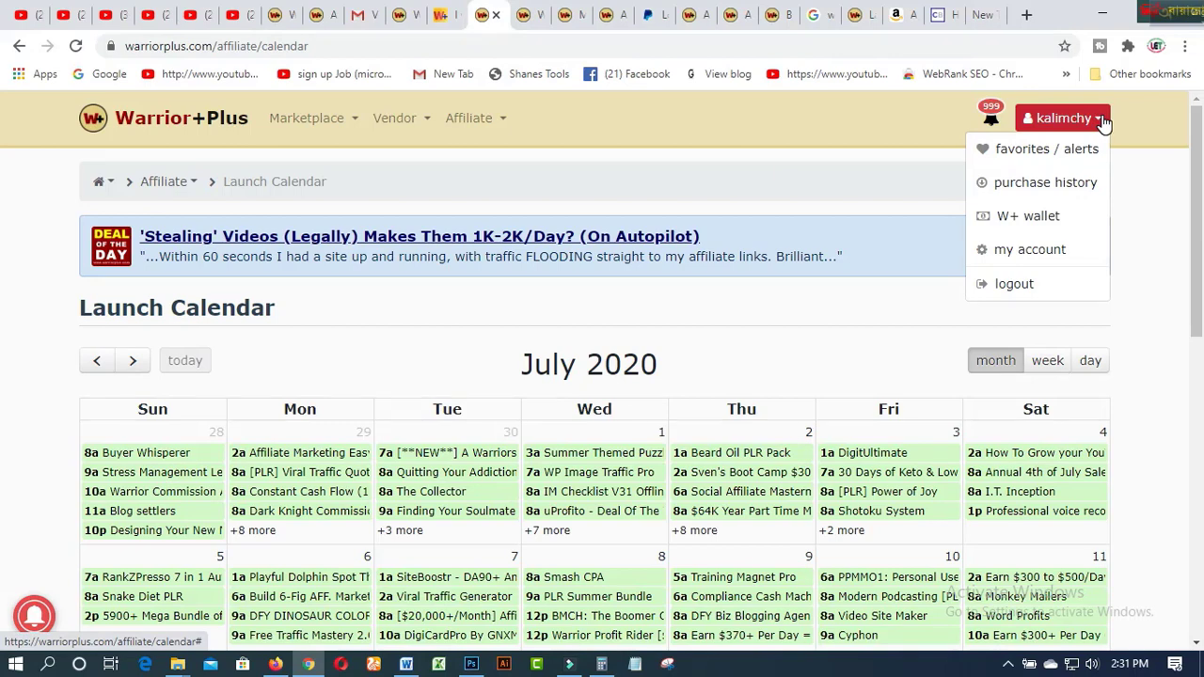
click(995, 164)
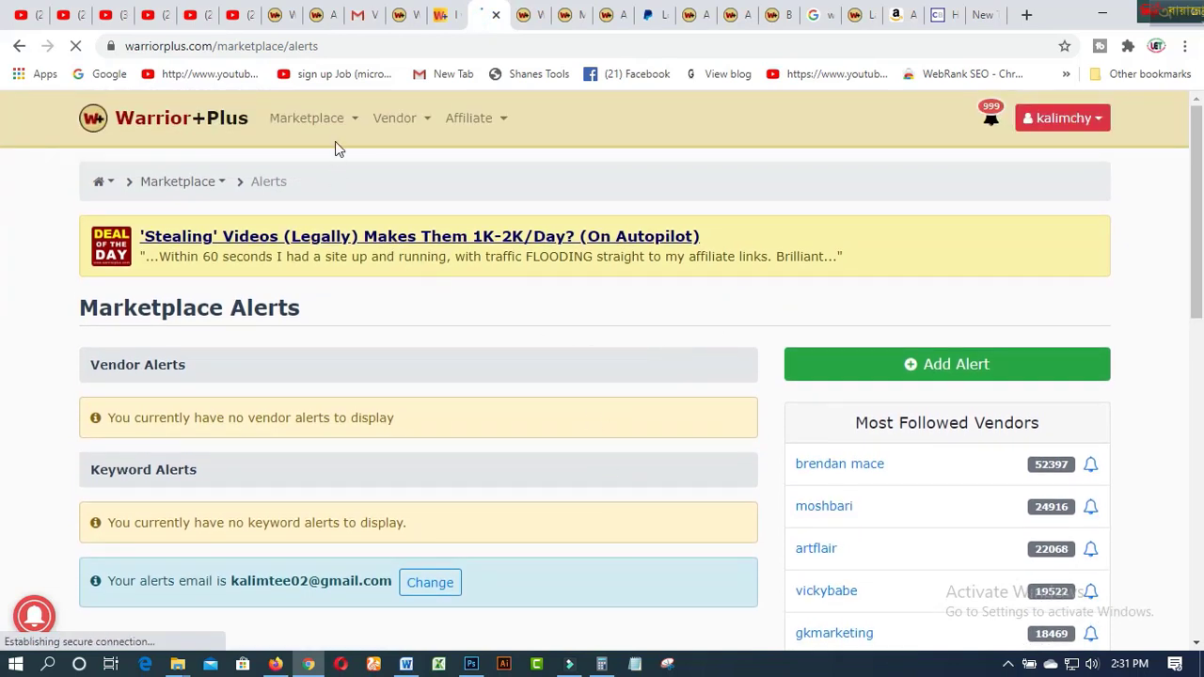
Step: Look through the pages offered under Marketplace and Vendor in the site navigation
mouse_move(349, 132)
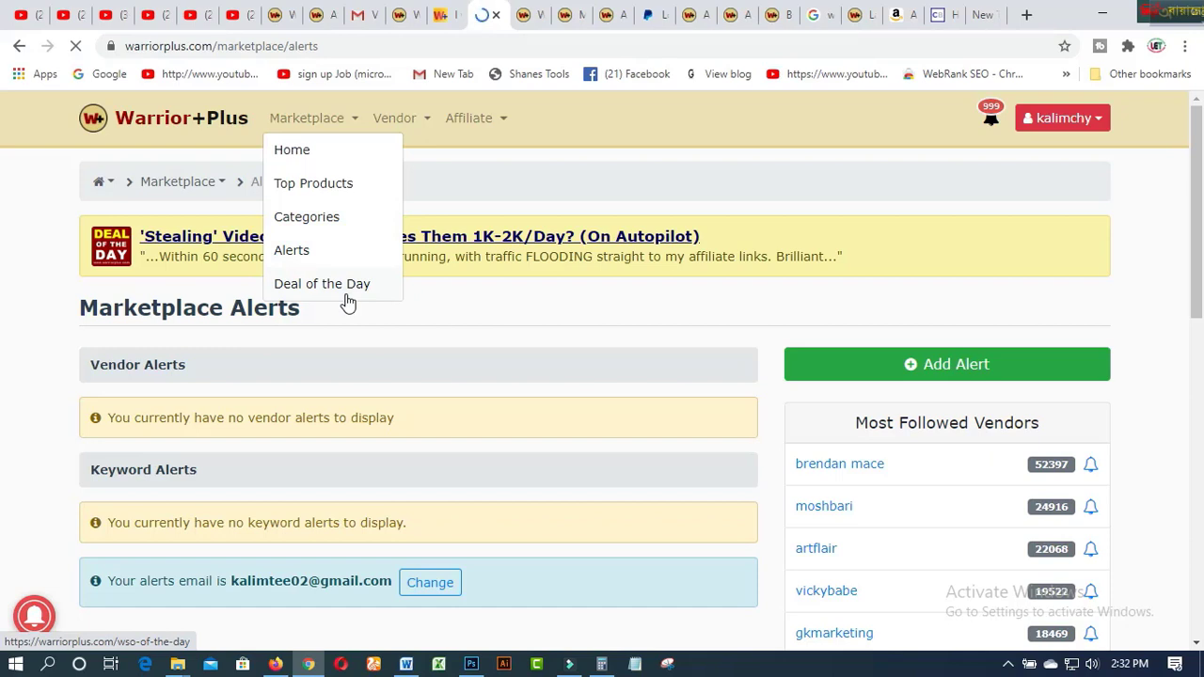
mouse_move(435, 120)
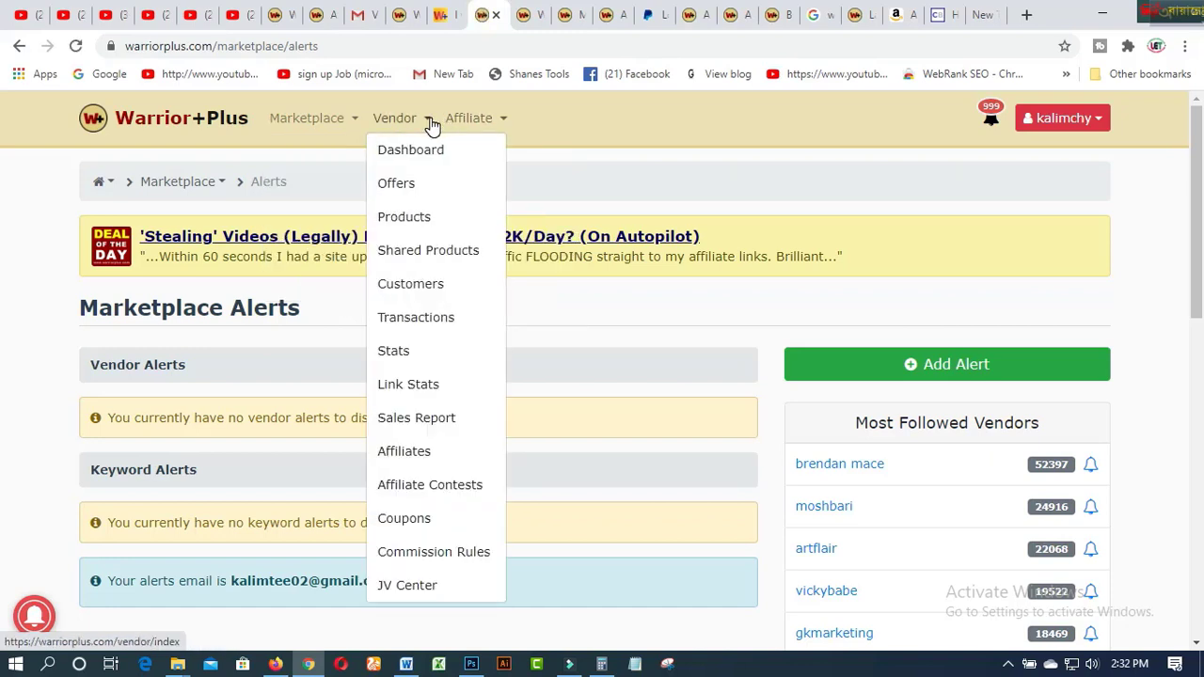